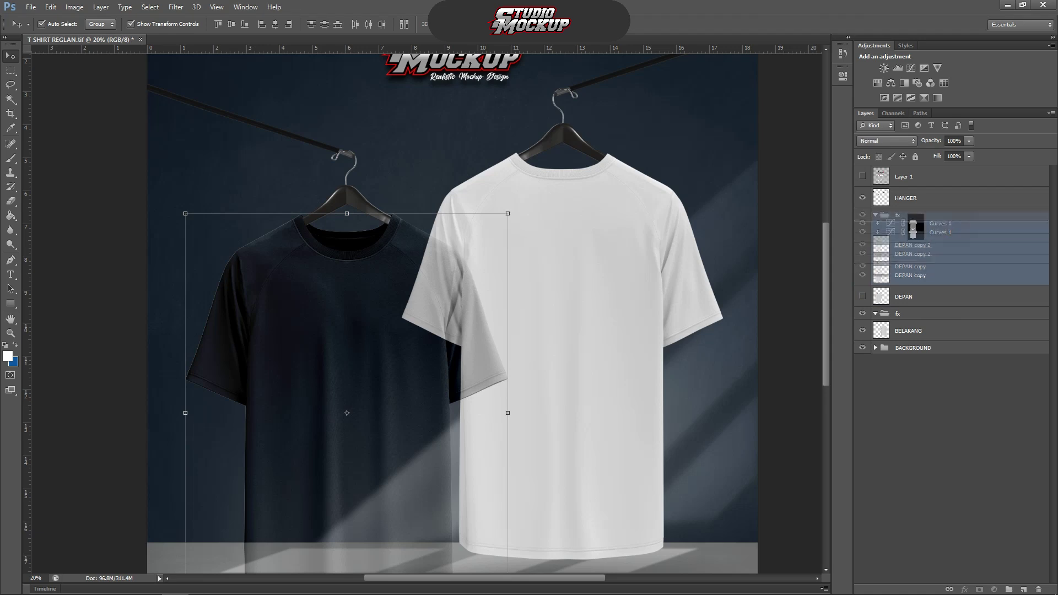
Collapse the front shirt's fx group and duplicate the BELAKANG layer twice.
{"action": "left_click", "coordinate": [876, 215]}
{"action": "left_click", "coordinate": [937, 270]}
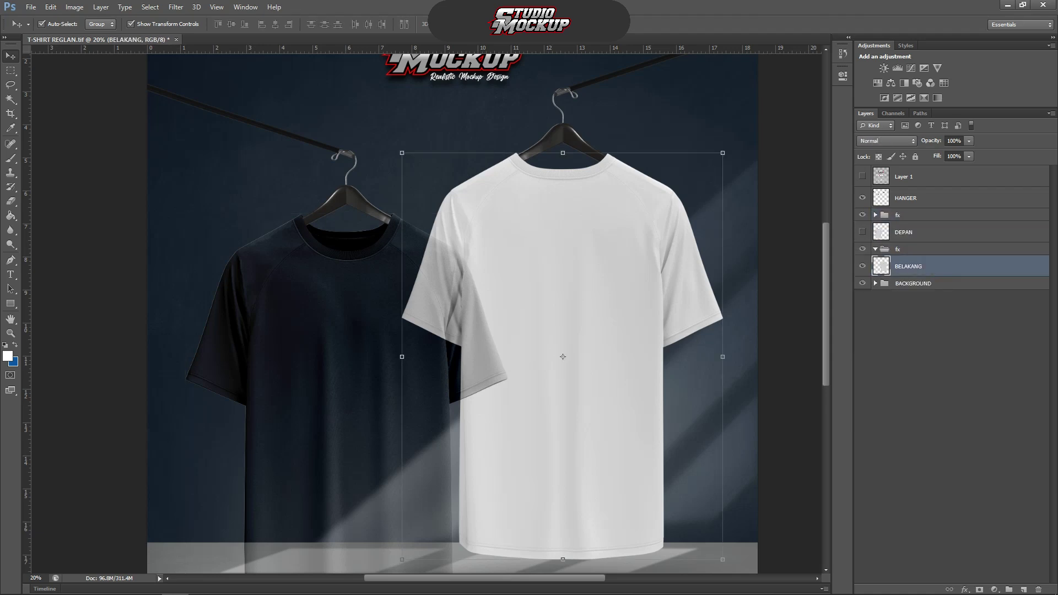
{"action": "key", "text": "ctrl+j"}
{"action": "key", "text": "ctrl+j"}
Add a Curves adjustment masked to the back shirt's outline, darken it to near black, and clip it to BELAKANG copy 2.
{"action": "left_click", "coordinate": [881, 266], "text": "ctrl"}
{"action": "left_click", "coordinate": [994, 589]}
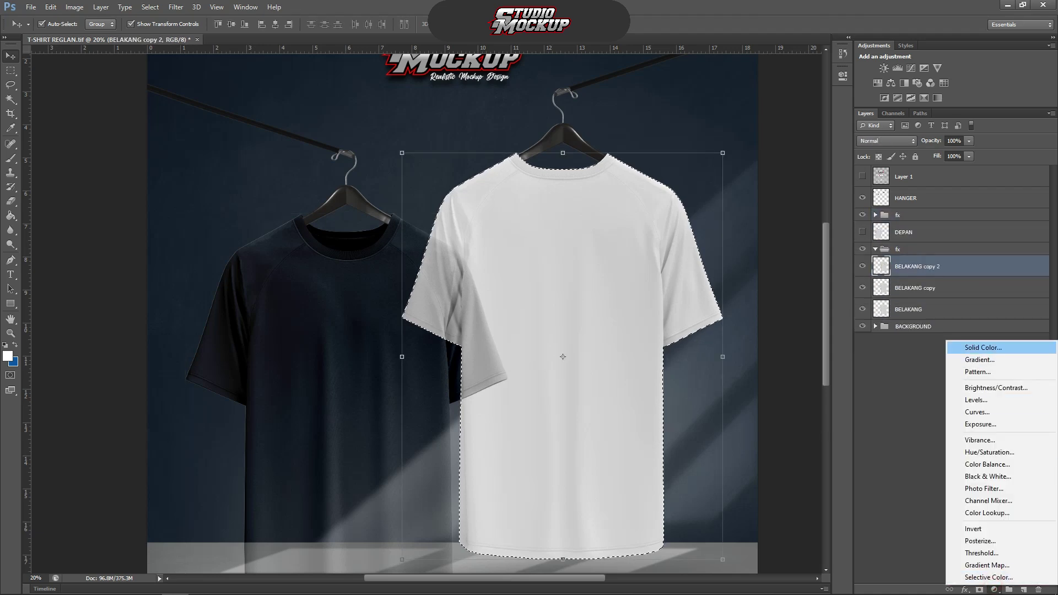
{"action": "left_click", "coordinate": [978, 411]}
{"action": "left_click_drag", "start_coordinate": [703, 239], "coordinate": [786, 238]}
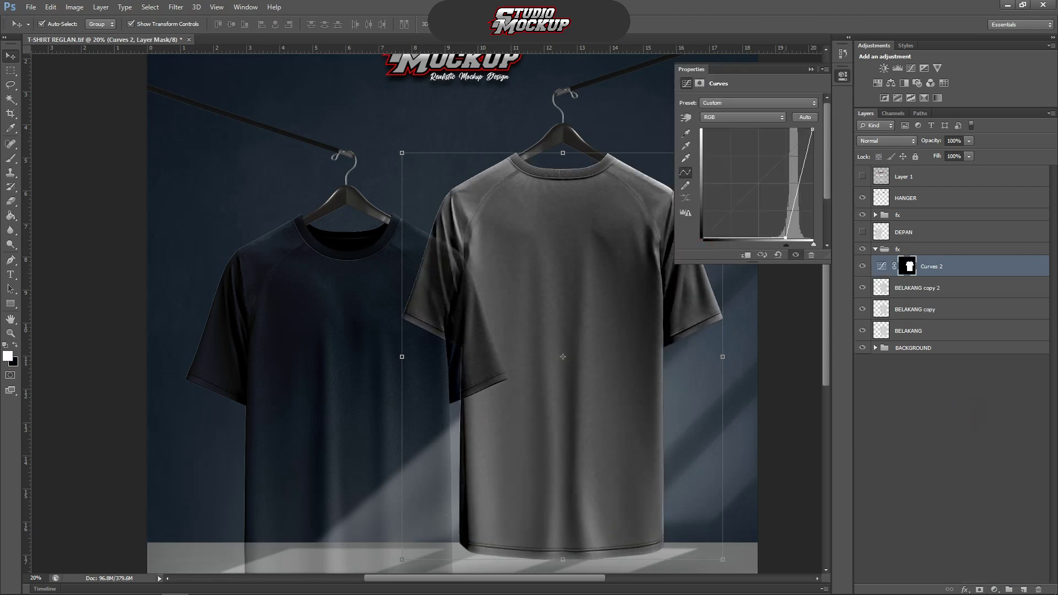
{"action": "left_click_drag", "start_coordinate": [813, 129], "coordinate": [812, 212]}
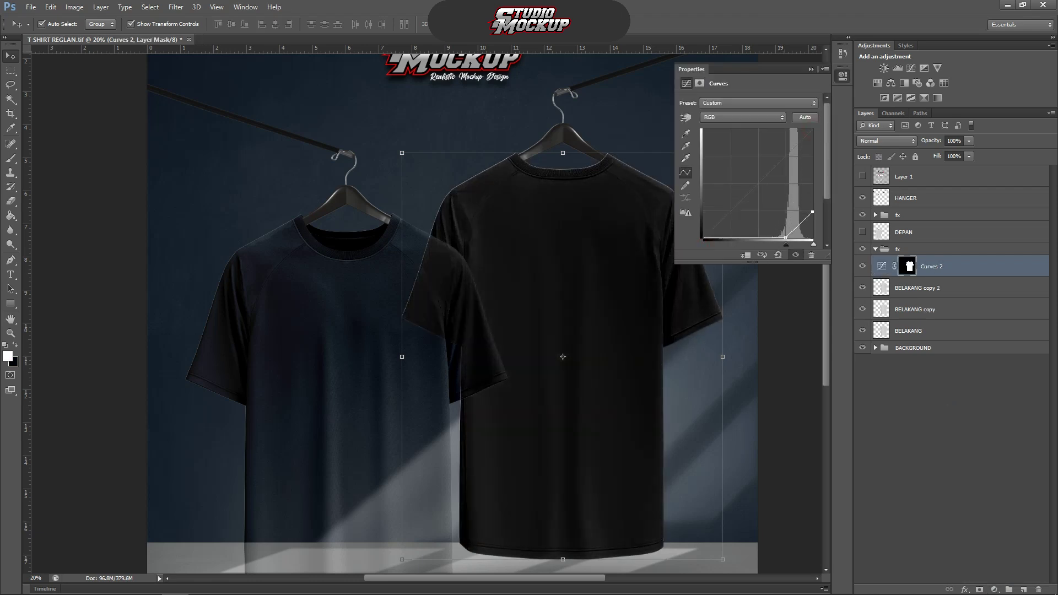
{"action": "right_click", "coordinate": [973, 267]}
{"action": "left_click", "coordinate": [904, 309]}
Set the blend mode of BELAKANG copy 2 to Screen and of BELAKANG copy to Linear Burn.
{"action": "left_click", "coordinate": [920, 288]}
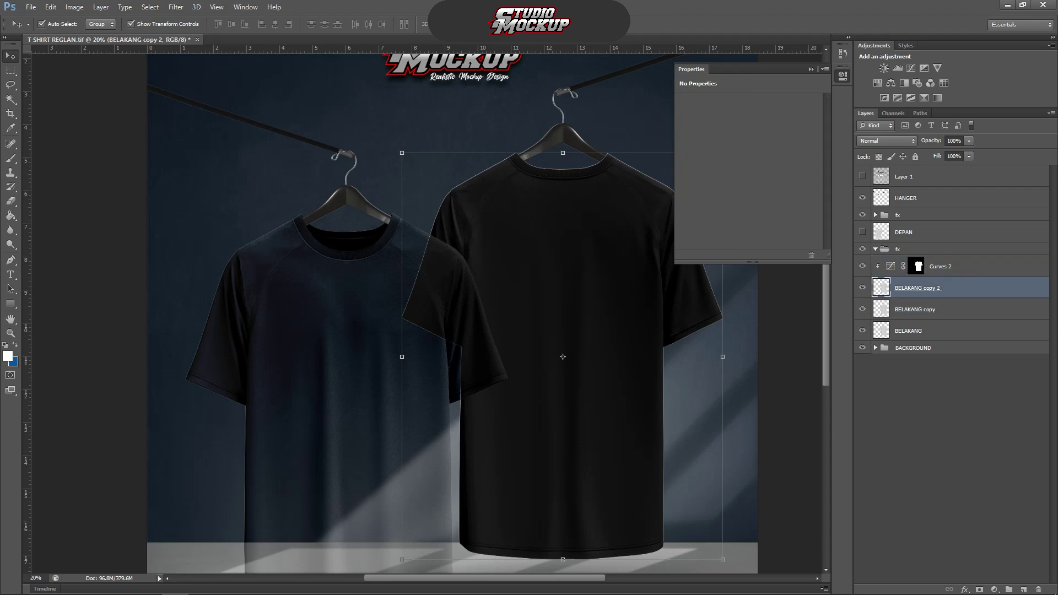
{"action": "left_click", "coordinate": [886, 141]}
{"action": "left_click", "coordinate": [882, 241]}
{"action": "left_click", "coordinate": [916, 310]}
{"action": "left_click", "coordinate": [884, 141]}
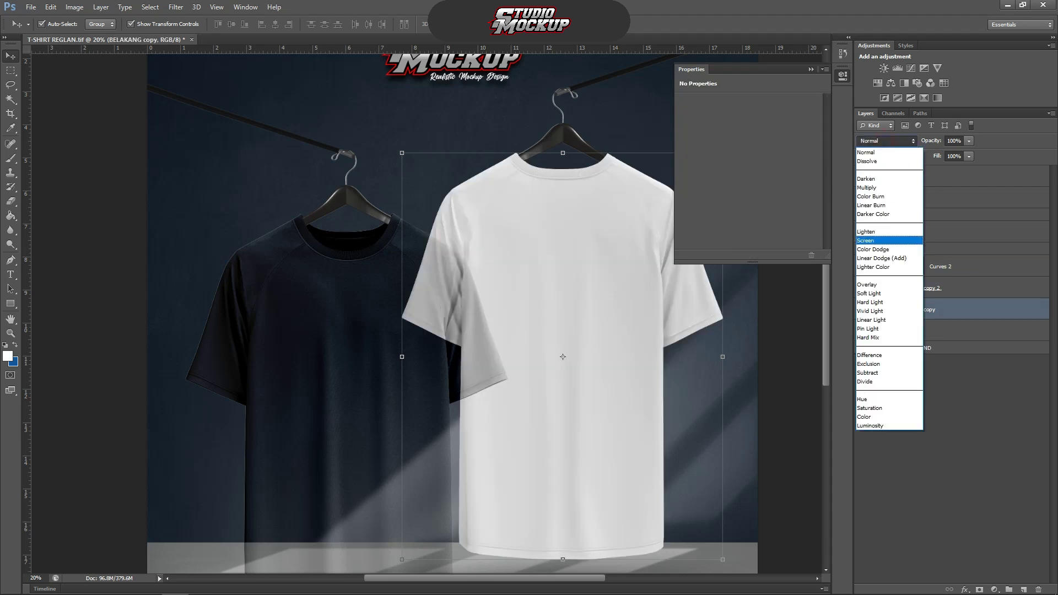
{"action": "left_click", "coordinate": [882, 206]}
Move the Curves adjustment and both BELAKANG copies into the fx group above BELAKANG, and collapse the group.
{"action": "left_click", "coordinate": [931, 288], "text": "ctrl"}
{"action": "left_click", "coordinate": [945, 268], "text": "ctrl"}
{"action": "left_click_drag", "start_coordinate": [946, 267], "coordinate": [940, 249]}
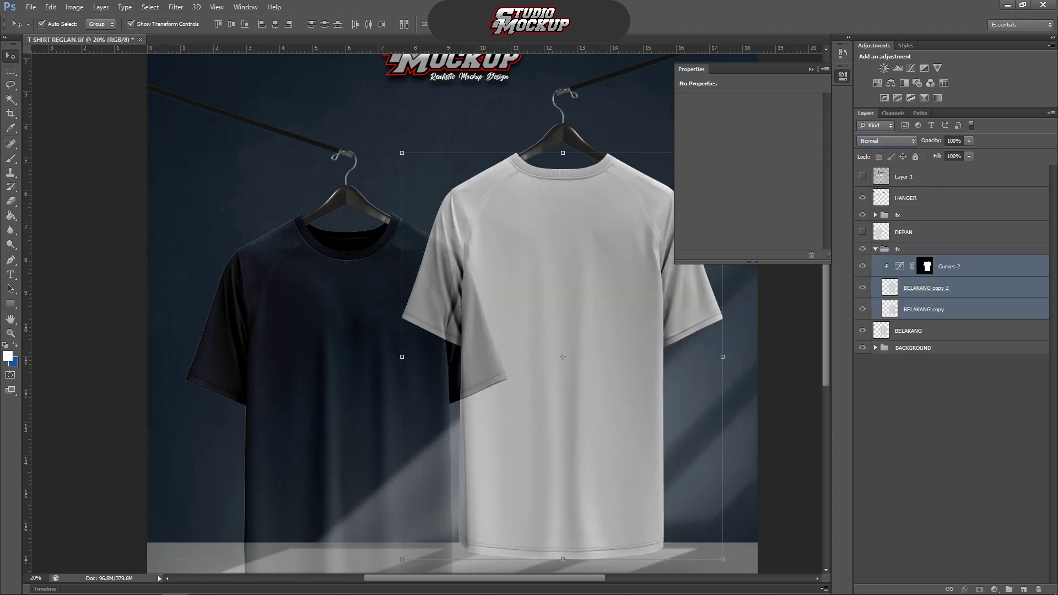
{"action": "left_click", "coordinate": [811, 69]}
{"action": "left_click", "coordinate": [876, 249]}
Hide the BELAKANG layer to check the shading groups alone, and turn on both the DEPAN and BELAKANG layers.
{"action": "left_click", "coordinate": [862, 266]}
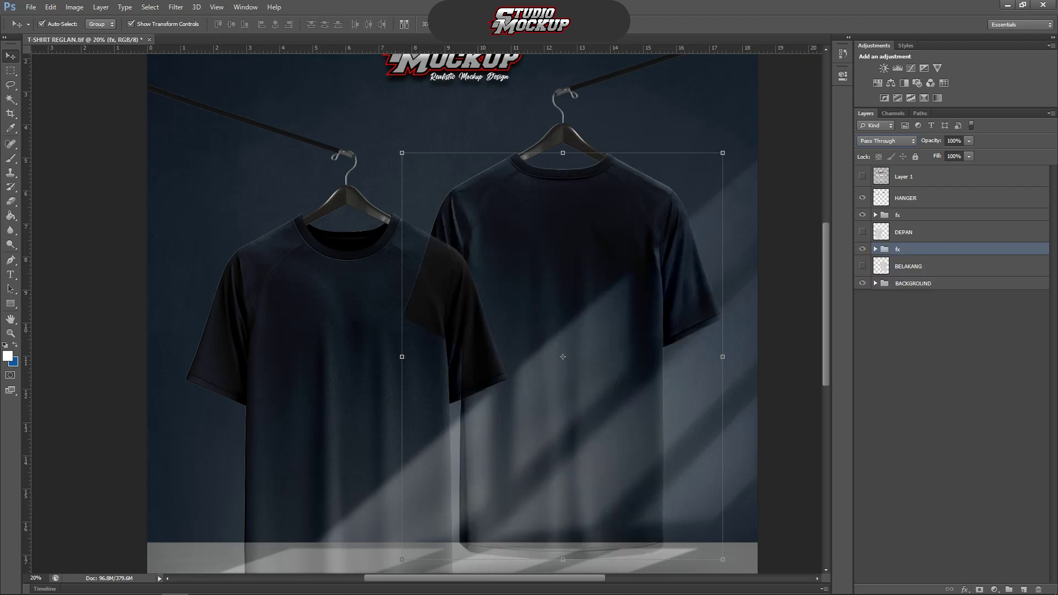
{"action": "left_click", "coordinate": [937, 380]}
{"action": "scroll", "coordinate": [688, 353], "scroll_direction": "down", "scroll_amount": 3}
{"action": "scroll", "coordinate": [688, 353], "scroll_direction": "up", "scroll_amount": 3}
{"action": "scroll", "coordinate": [687, 353], "scroll_direction": "down", "scroll_amount": 4}
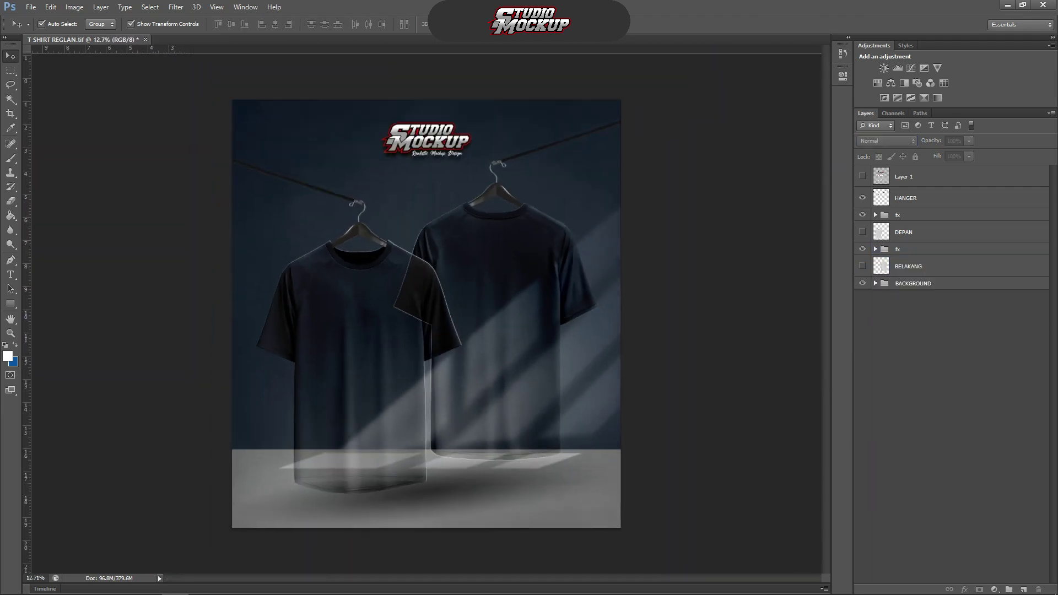
{"action": "left_click", "coordinate": [862, 232]}
{"action": "left_click", "coordinate": [863, 266]}
{"action": "scroll", "coordinate": [715, 266], "scroll_direction": "up", "scroll_amount": 2}
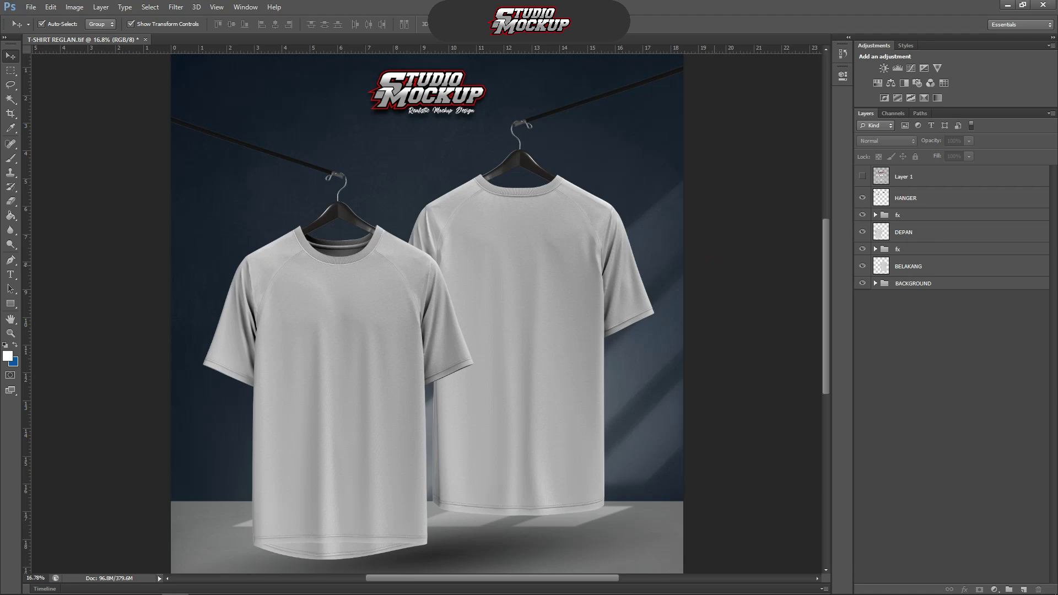
Start a Pen tool path on the DEPAN layer along the collar's outer edge, from the left shoulder to the raglan seam.
{"action": "left_click", "coordinate": [361, 353]}
{"action": "scroll", "coordinate": [353, 347], "scroll_direction": "up", "scroll_amount": 4}
{"action": "left_click", "coordinate": [11, 261]}
{"action": "scroll", "coordinate": [441, 193], "scroll_direction": "up", "scroll_amount": 5}
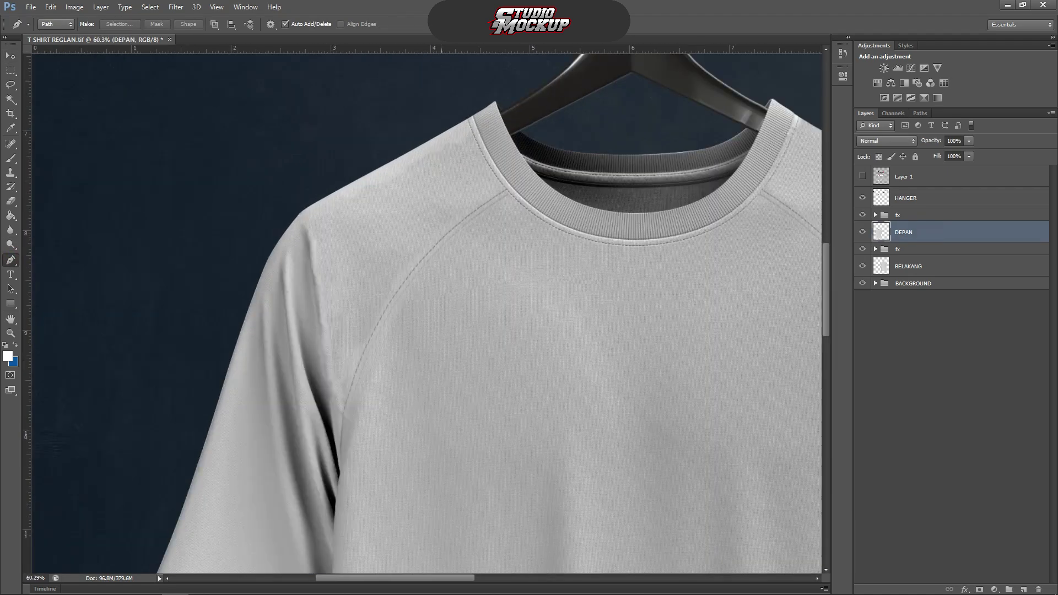
{"action": "scroll", "coordinate": [467, 87], "scroll_direction": "up", "scroll_amount": 3}
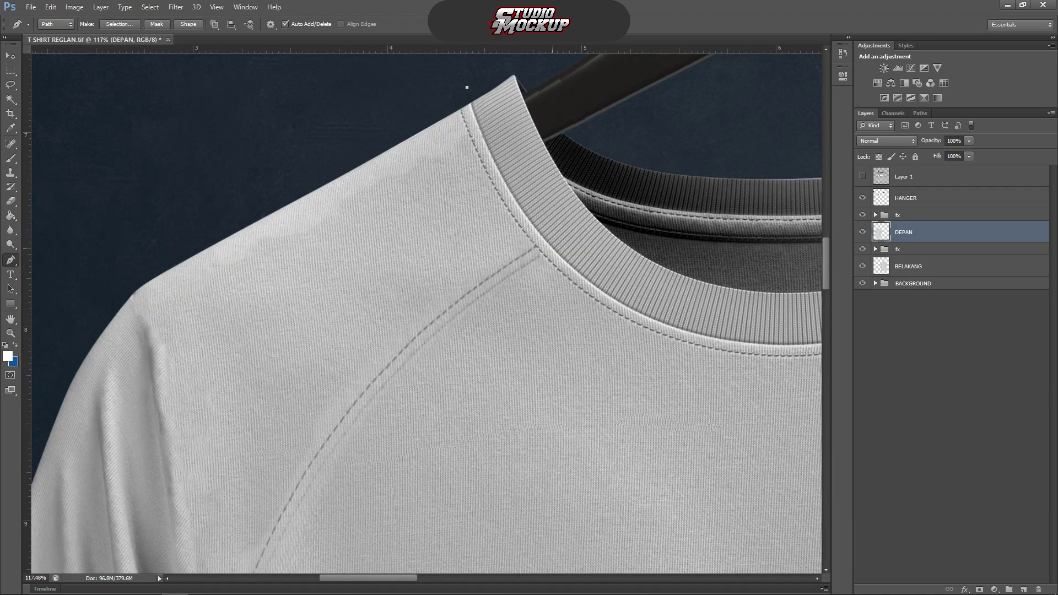
{"action": "left_click_drag", "start_coordinate": [561, 258], "coordinate": [605, 297]}
{"action": "scroll", "coordinate": [550, 246], "scroll_direction": "down", "scroll_amount": 3}
{"action": "scroll", "coordinate": [550, 246], "scroll_direction": "up", "scroll_amount": 2}
{"action": "scroll", "coordinate": [483, 301], "scroll_direction": "up", "scroll_amount": 1}
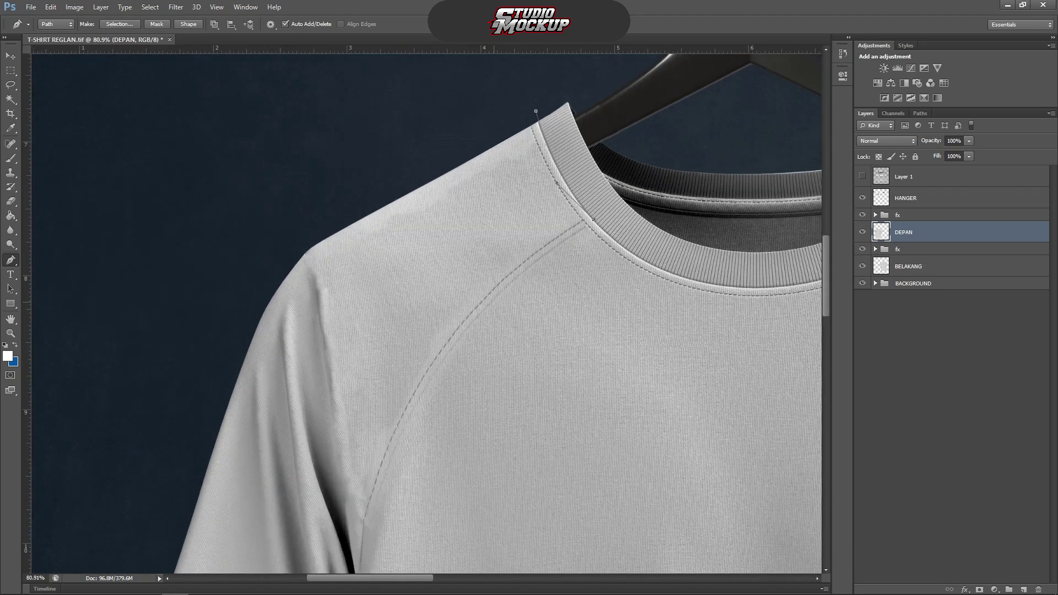
Extend the path with curved segments along the left raglan seam down to the armpit.
{"action": "left_click", "coordinate": [500, 284]}
{"action": "left_click", "coordinate": [466, 329]}
{"action": "left_click", "coordinate": [431, 374]}
{"action": "scroll", "coordinate": [428, 369], "scroll_direction": "down", "scroll_amount": 6}
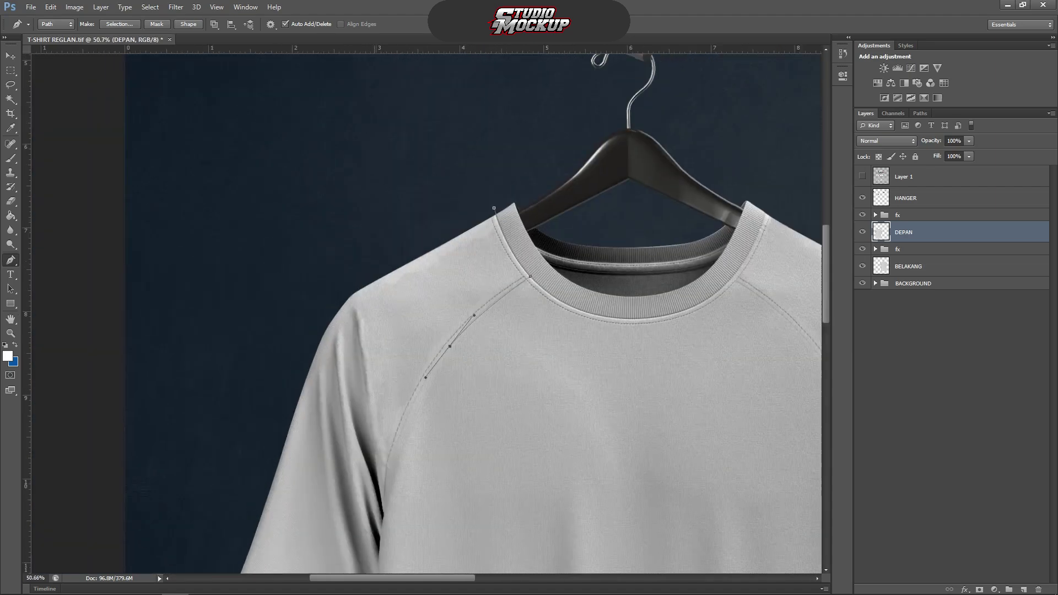
{"action": "scroll", "coordinate": [378, 518], "scroll_direction": "up", "scroll_amount": 5}
{"action": "left_click_drag", "start_coordinate": [400, 494], "coordinate": [391, 548]}
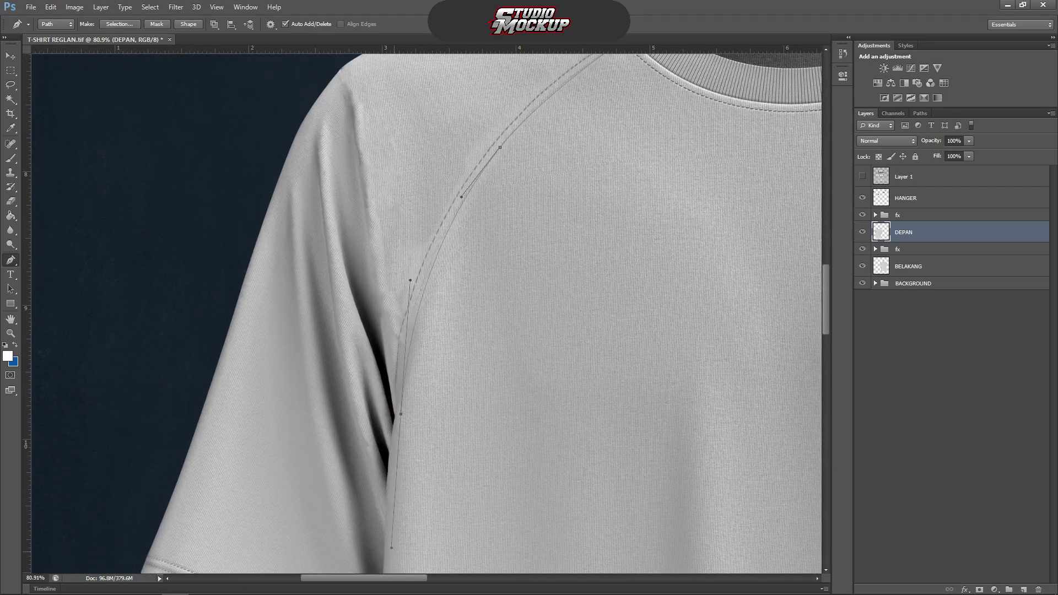
{"action": "left_click", "coordinate": [401, 416], "text": "alt"}
{"action": "scroll", "coordinate": [429, 331], "scroll_direction": "down", "scroll_amount": 5}
{"action": "scroll", "coordinate": [408, 533], "scroll_direction": "up", "scroll_amount": 4}
{"action": "scroll", "coordinate": [423, 427], "scroll_direction": "down", "scroll_amount": 5}
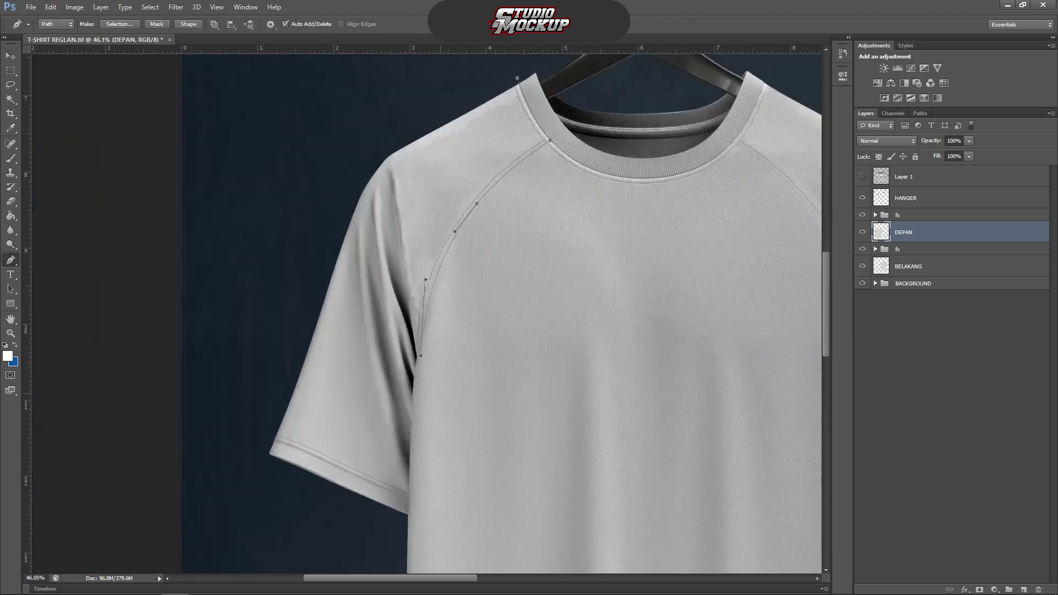
Continue the path down the sleeve's inner edge and close it loosely around the outside of the left sleeve.
{"action": "scroll", "coordinate": [411, 533], "scroll_direction": "up", "scroll_amount": 6}
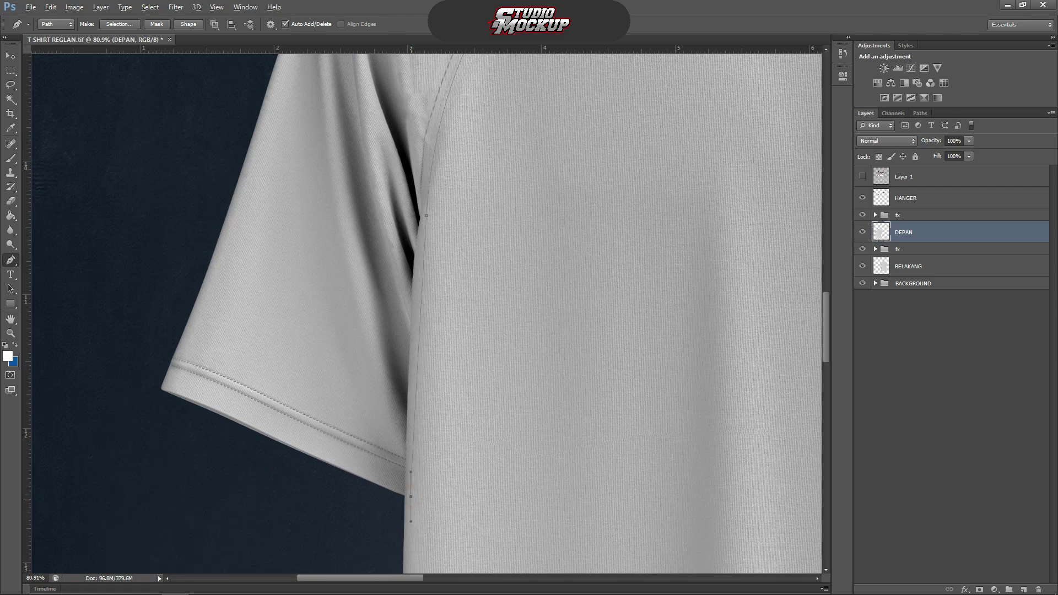
{"action": "left_click", "coordinate": [116, 412]}
{"action": "scroll", "coordinate": [159, 433], "scroll_direction": "down", "scroll_amount": 4}
{"action": "left_click", "coordinate": [244, 90]}
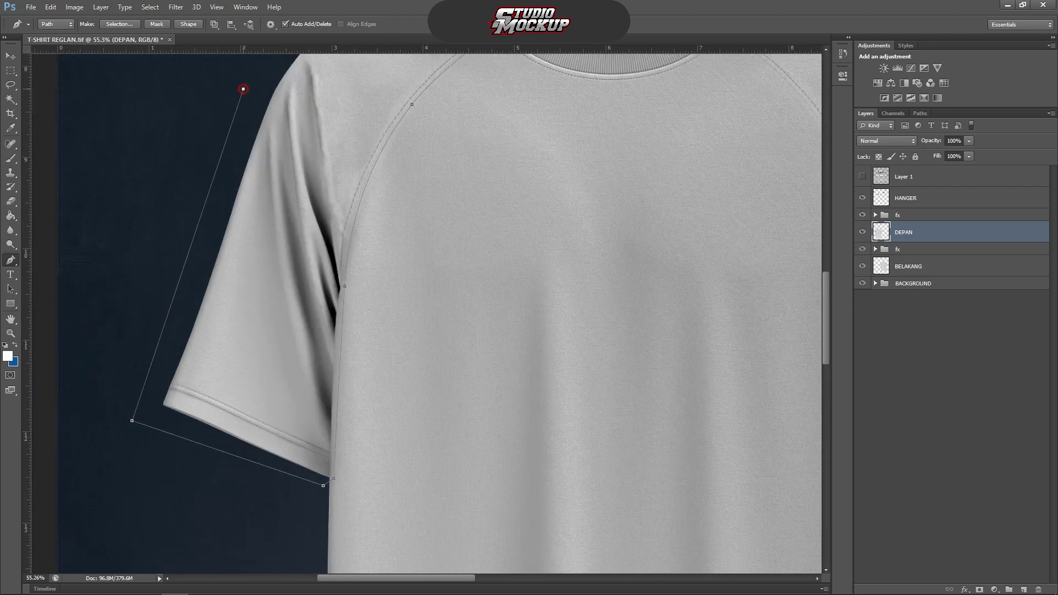
{"action": "scroll", "coordinate": [232, 287], "scroll_direction": "down", "scroll_amount": 7}
{"action": "left_click", "coordinate": [348, 117]}
{"action": "scroll", "coordinate": [356, 108], "scroll_direction": "up", "scroll_amount": 2}
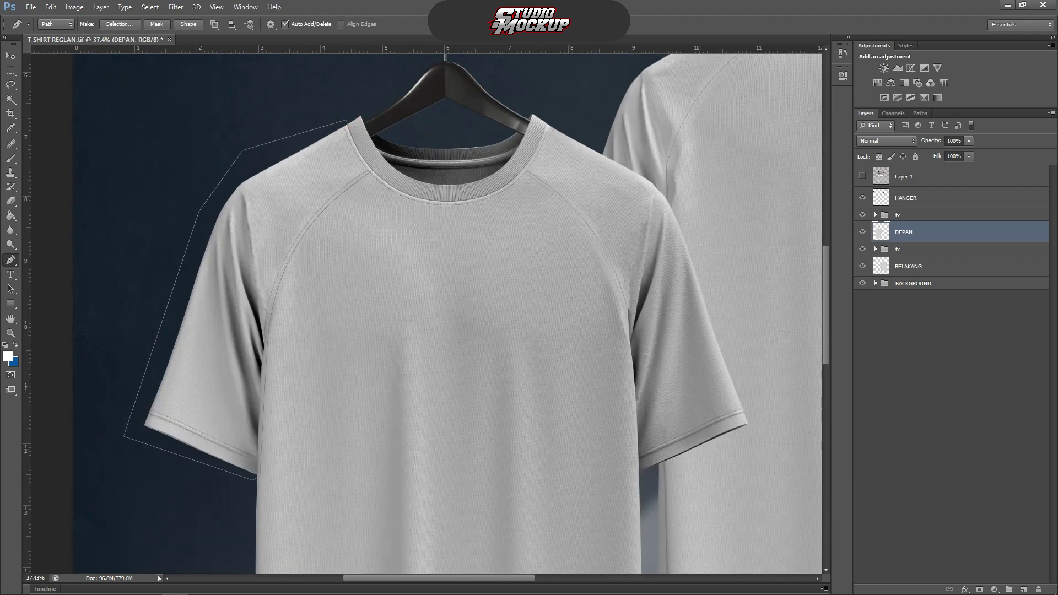
Convert the path to a selection and subtract the area outside the left sleeve with the Magic Wand.
{"action": "key", "text": "ctrl+Return"}
{"action": "key", "text": "w"}
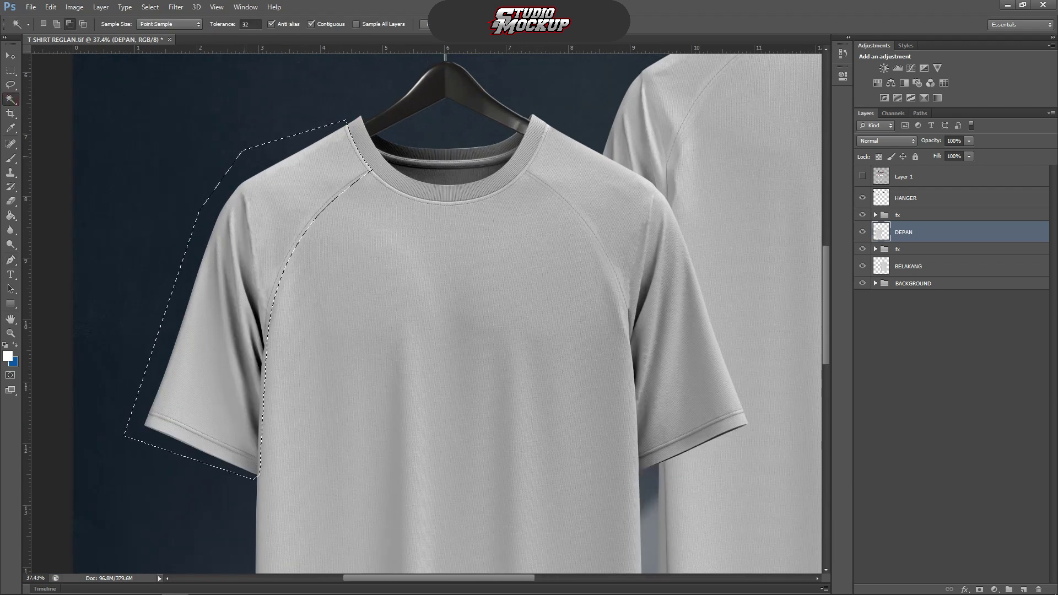
{"action": "left_click", "coordinate": [238, 167], "text": "alt"}
{"action": "scroll", "coordinate": [376, 231], "scroll_direction": "down", "scroll_amount": 2}
Add a yellow Solid Color fill layer (#faf106) to the selected left sleeve.
{"action": "left_click", "coordinate": [995, 590]}
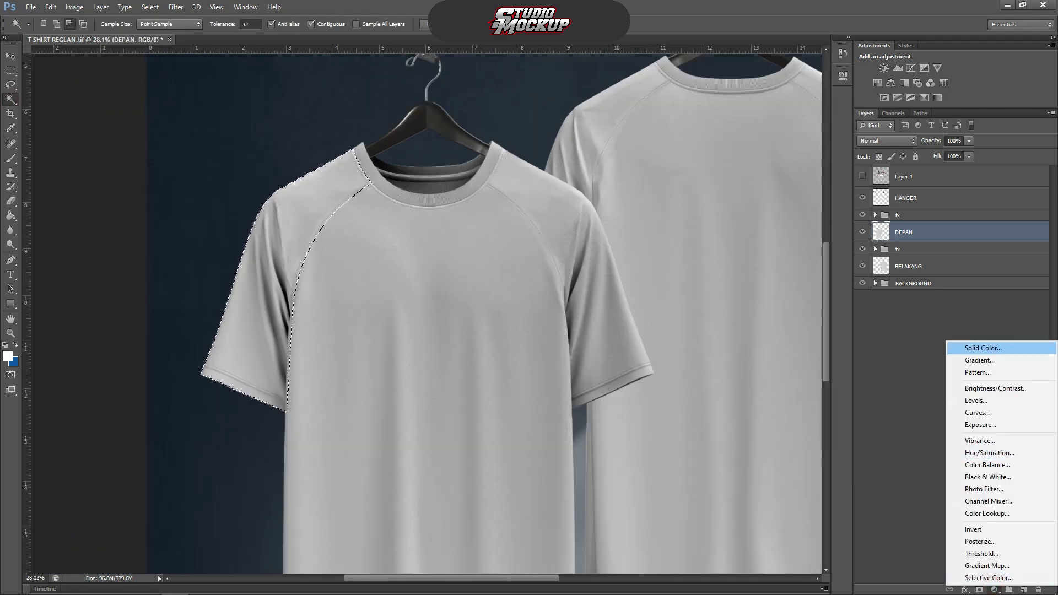
{"action": "left_click", "coordinate": [970, 348]}
{"action": "left_click", "coordinate": [535, 274]}
{"action": "left_click", "coordinate": [518, 159]}
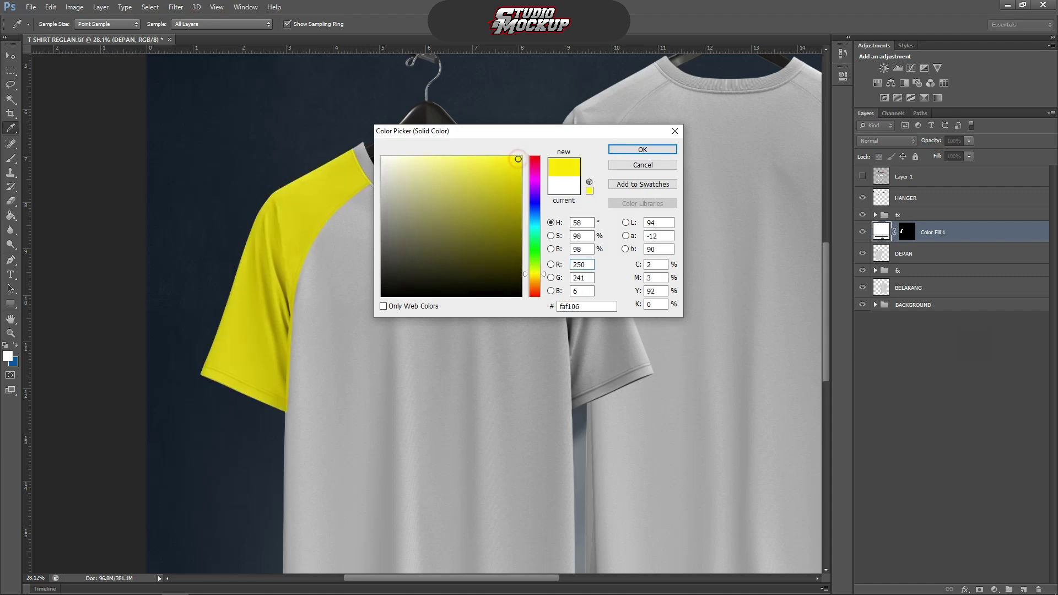
{"action": "left_click", "coordinate": [643, 150]}
Rename the yellow sleeve's fill layer as KANAN.
{"action": "left_click", "coordinate": [904, 253]}
{"action": "double_click", "coordinate": [933, 232]}
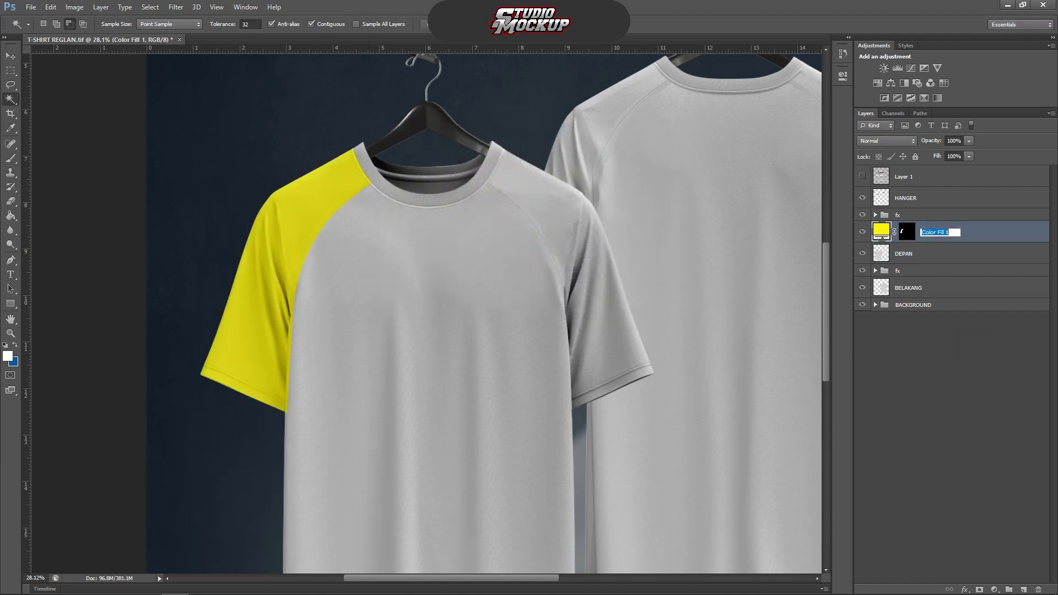
{"action": "type", "text": "KANAN"}
{"action": "key", "text": "Return"}
Start a new pen path on the DEPAN layer along the collar's outer edge from the right shoulder to the raglan seam.
{"action": "left_click", "coordinate": [964, 254]}
{"action": "scroll", "coordinate": [471, 299], "scroll_direction": "up", "scroll_amount": 2}
{"action": "key", "text": "p"}
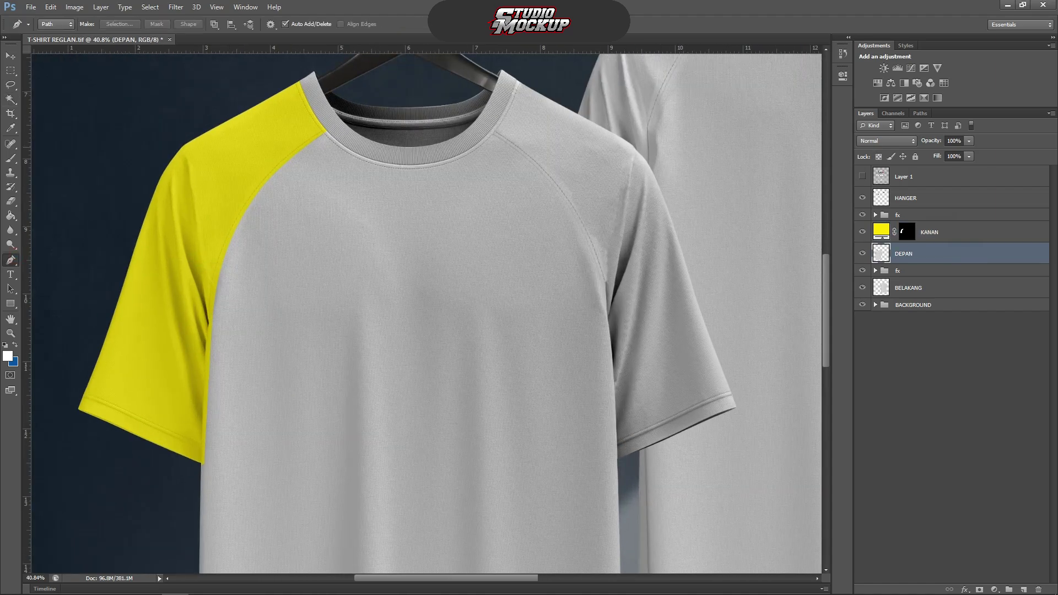
{"action": "scroll", "coordinate": [530, 78], "scroll_direction": "up", "scroll_amount": 6}
{"action": "scroll", "coordinate": [467, 158], "scroll_direction": "up", "scroll_amount": 4}
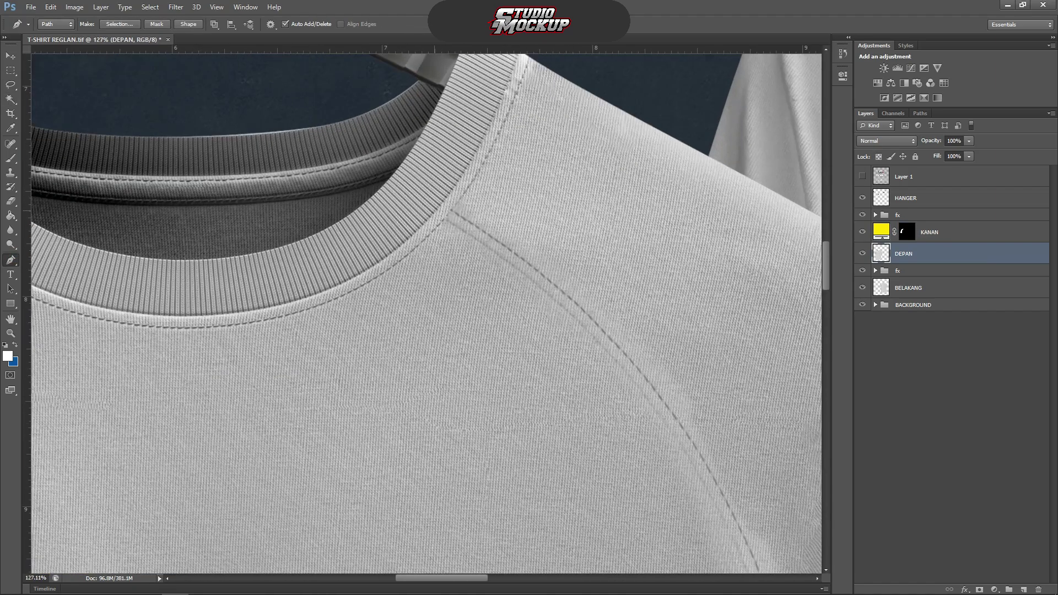
{"action": "left_click_drag", "start_coordinate": [435, 210], "coordinate": [494, 145]}
{"action": "left_click", "coordinate": [435, 212], "text": "alt"}
Extend the path with curved segments along the right raglan seam down to the armpit.
{"action": "scroll", "coordinate": [436, 211], "scroll_direction": "down", "scroll_amount": 5}
{"action": "scroll", "coordinate": [513, 272], "scroll_direction": "up", "scroll_amount": 4}
{"action": "left_click_drag", "start_coordinate": [563, 318], "coordinate": [594, 362]}
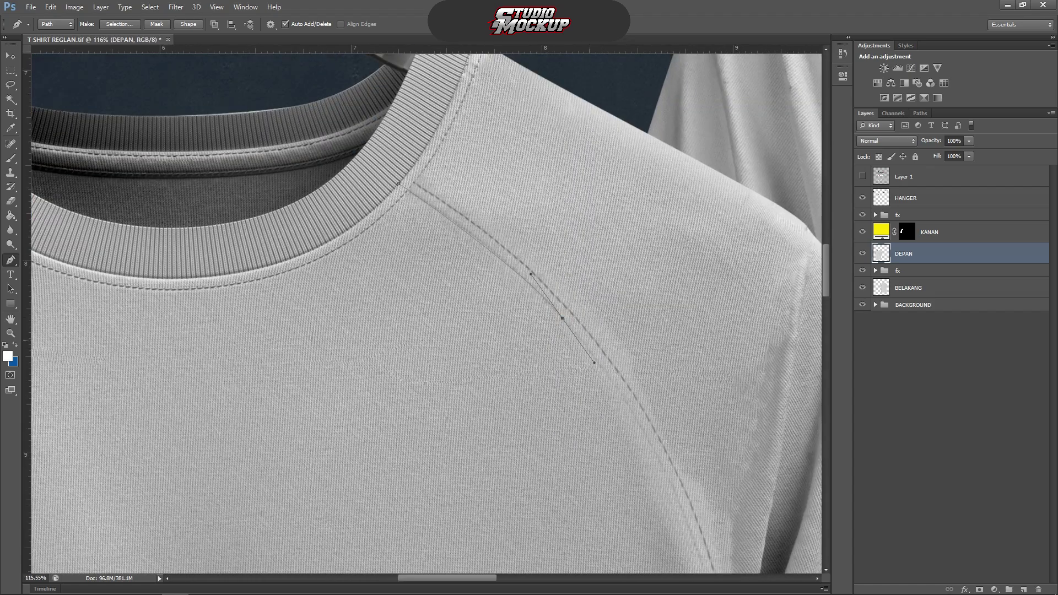
{"action": "scroll", "coordinate": [562, 319], "scroll_direction": "down", "scroll_amount": 8}
{"action": "scroll", "coordinate": [597, 430], "scroll_direction": "up", "scroll_amount": 4}
{"action": "left_click_drag", "start_coordinate": [622, 418], "coordinate": [630, 553]}
{"action": "left_click", "coordinate": [622, 419], "text": "alt"}
Close the path around the right sleeve, convert it to a selection, and subtract the area outside the sleeve.
{"action": "scroll", "coordinate": [623, 421], "scroll_direction": "down", "scroll_amount": 7}
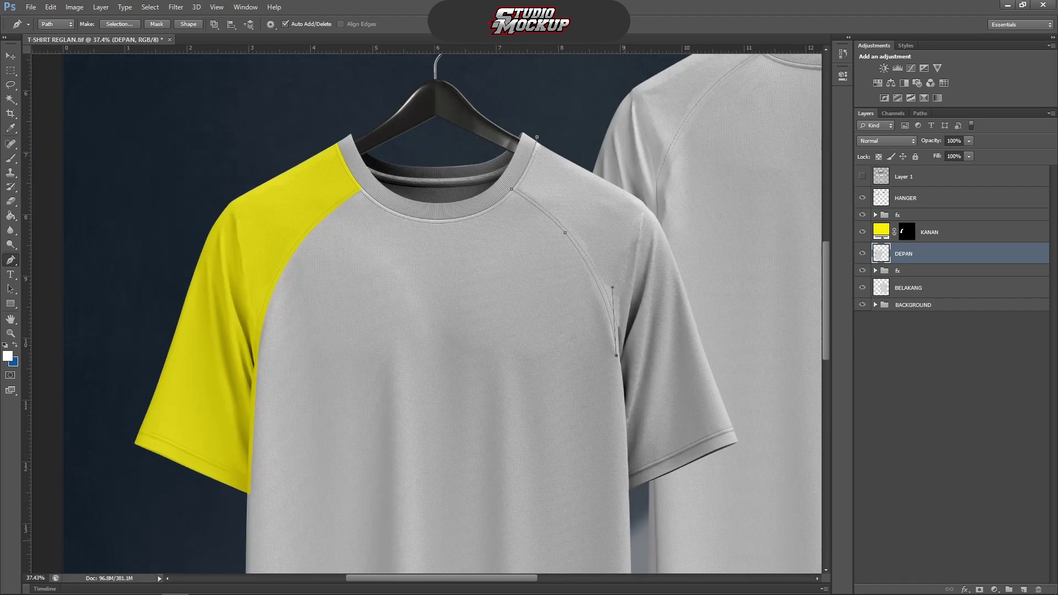
{"action": "scroll", "coordinate": [626, 496], "scroll_direction": "up", "scroll_amount": 4}
{"action": "scroll", "coordinate": [808, 415], "scroll_direction": "down", "scroll_amount": 2}
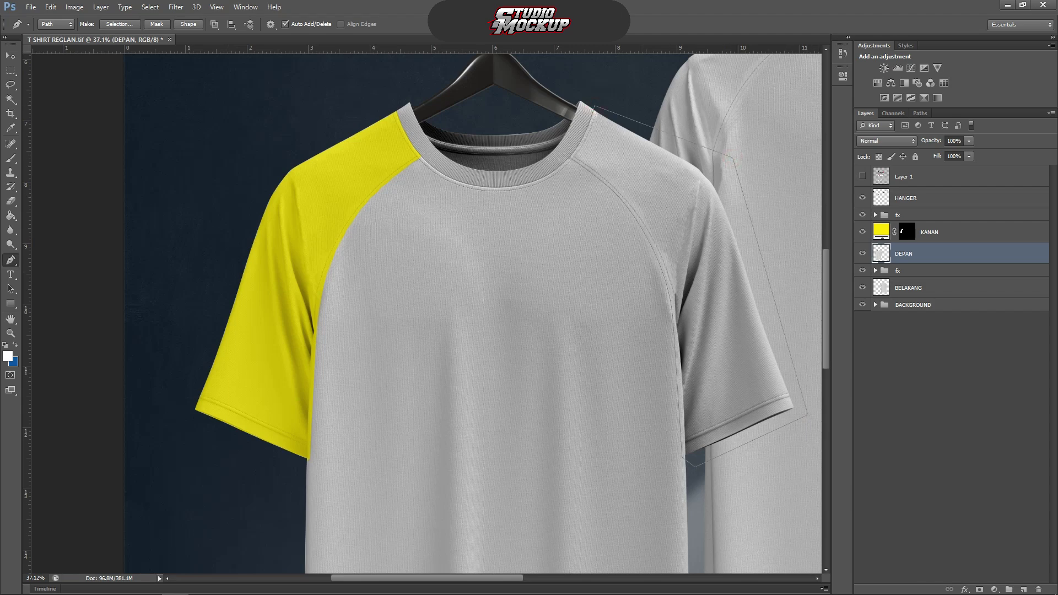
{"action": "key", "text": "ctrl+Return"}
{"action": "key", "text": "w"}
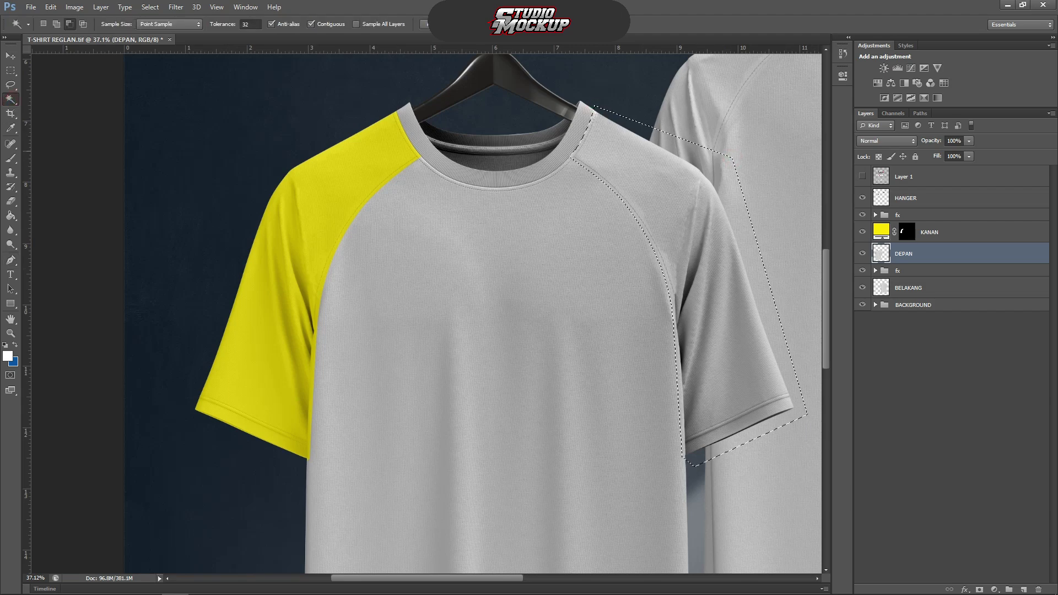
{"action": "scroll", "coordinate": [706, 188], "scroll_direction": "down", "scroll_amount": 2}
Add an orange-yellow Solid Color fill layer (#fbca04) to the selected right sleeve.
{"action": "left_click", "coordinate": [995, 590]}
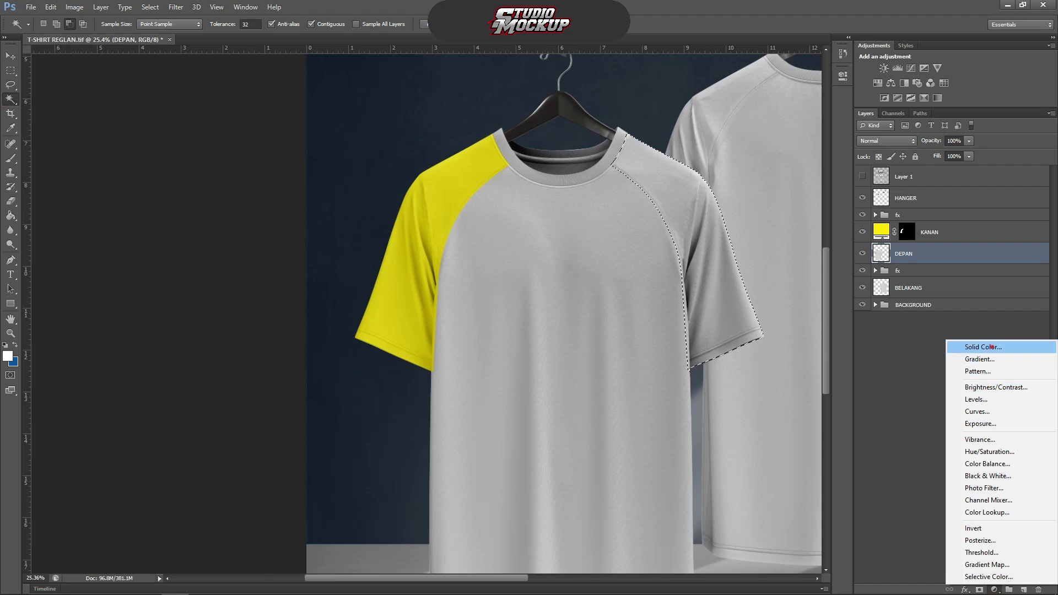
{"action": "left_click", "coordinate": [970, 346]}
{"action": "left_click", "coordinate": [535, 273]}
{"action": "left_click", "coordinate": [519, 159]}
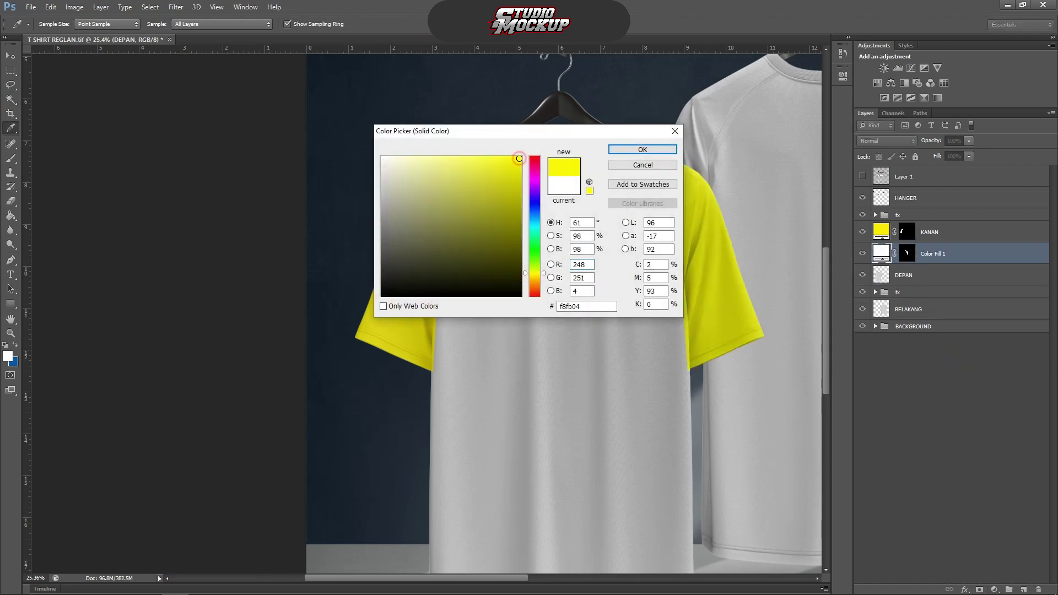
{"action": "left_click_drag", "start_coordinate": [534, 273], "coordinate": [534, 277]}
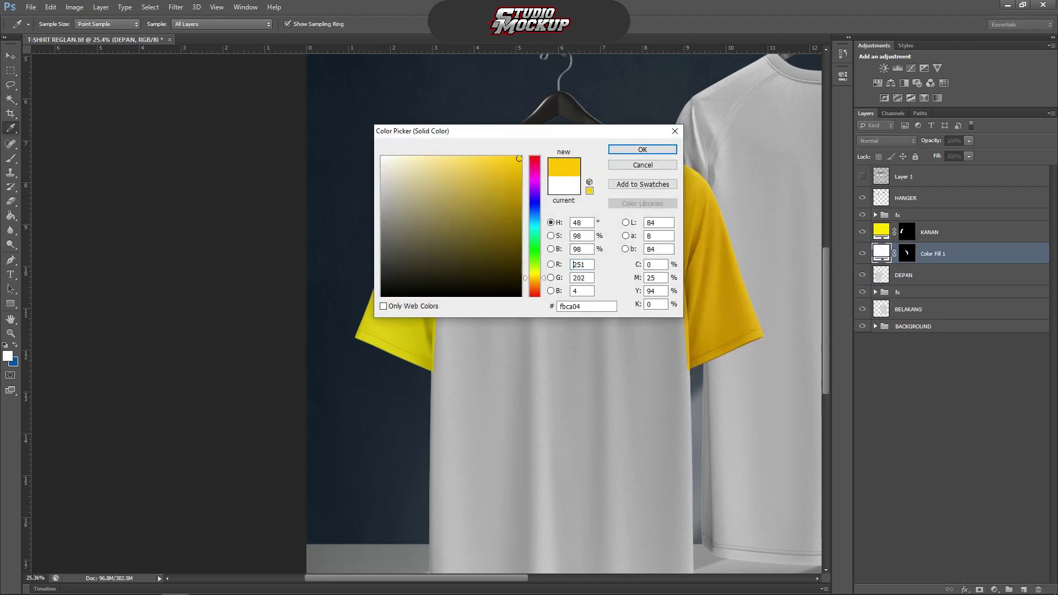
{"action": "left_click", "coordinate": [642, 149]}
Set the foreground color to yellow (#fbec03).
{"action": "left_click", "coordinate": [8, 357]}
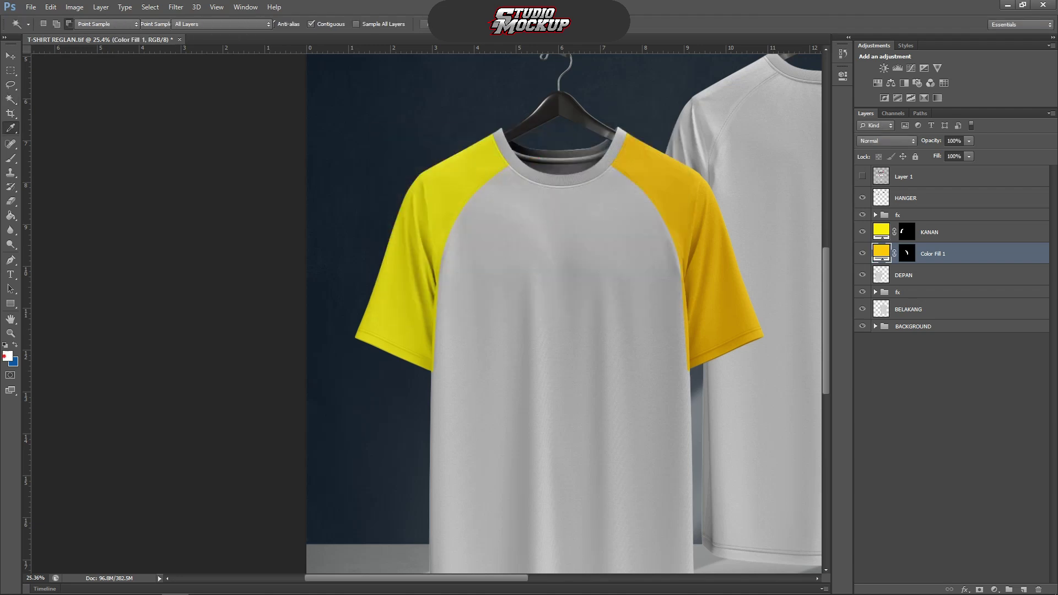
{"action": "left_click", "coordinate": [535, 274]}
{"action": "left_click", "coordinate": [518, 160]}
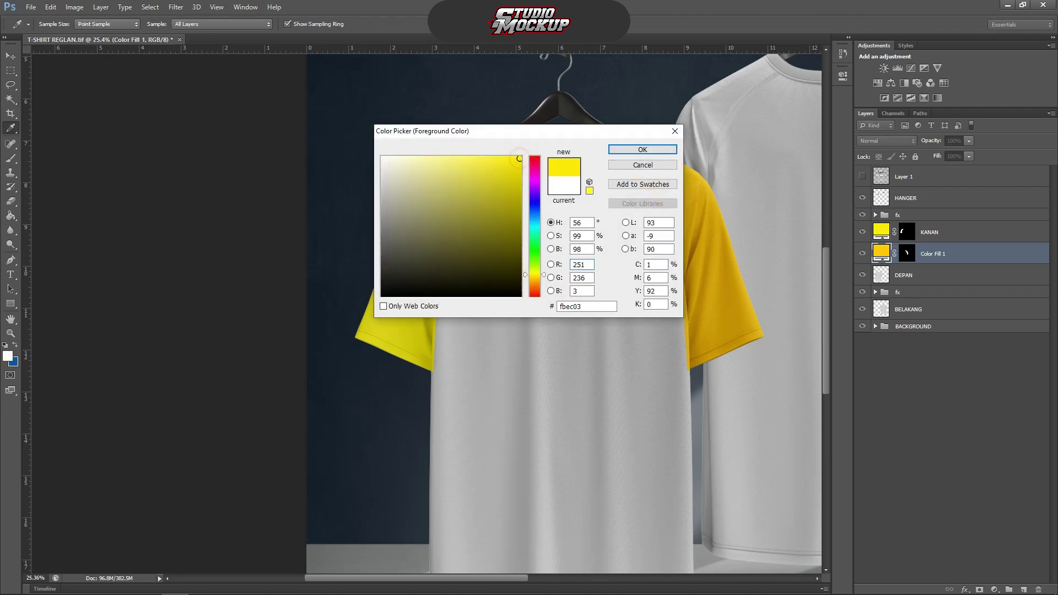
{"action": "left_click", "coordinate": [643, 149]}
Recolor the right sleeve's fill layer so both sleeve fills have the same yellow.
{"action": "key", "text": "w"}
{"action": "double_click", "coordinate": [881, 254]}
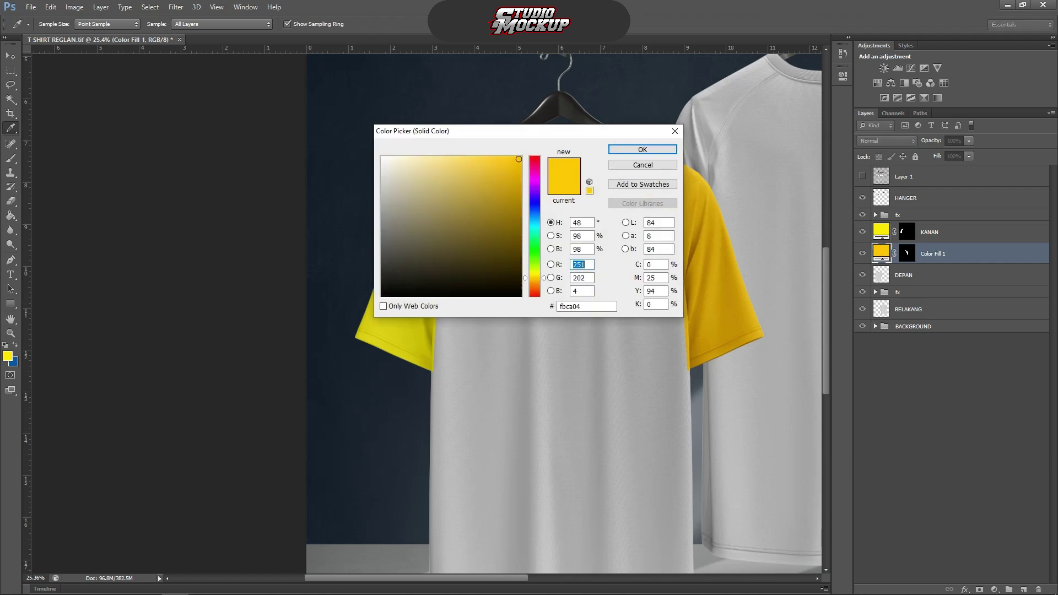
{"action": "left_click", "coordinate": [535, 274]}
{"action": "left_click", "coordinate": [643, 150]}
{"action": "double_click", "coordinate": [881, 232]}
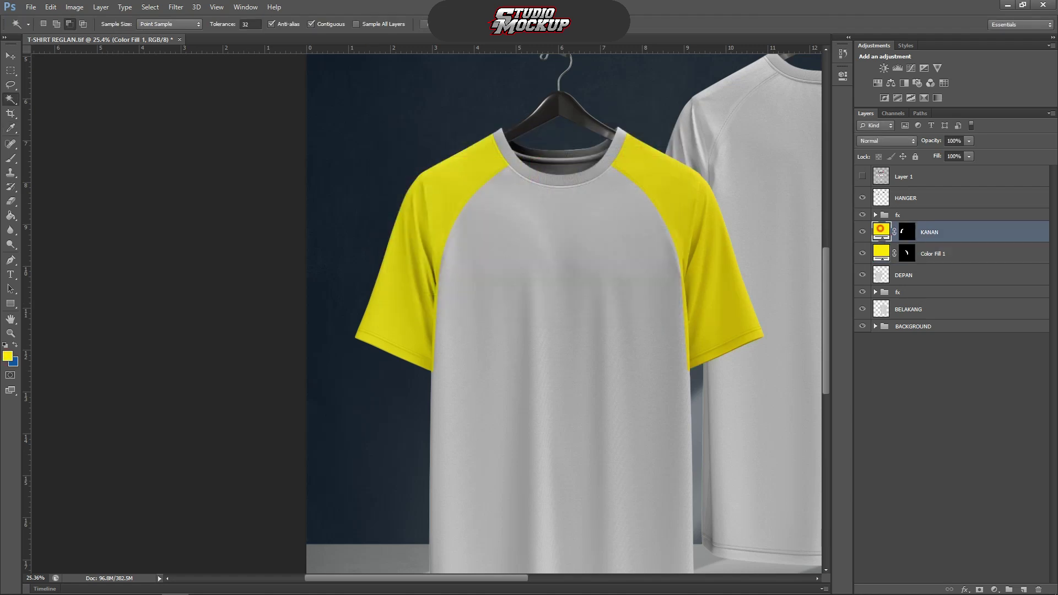
{"action": "left_click", "coordinate": [643, 150]}
{"action": "scroll", "coordinate": [561, 154], "scroll_direction": "up", "scroll_amount": 2}
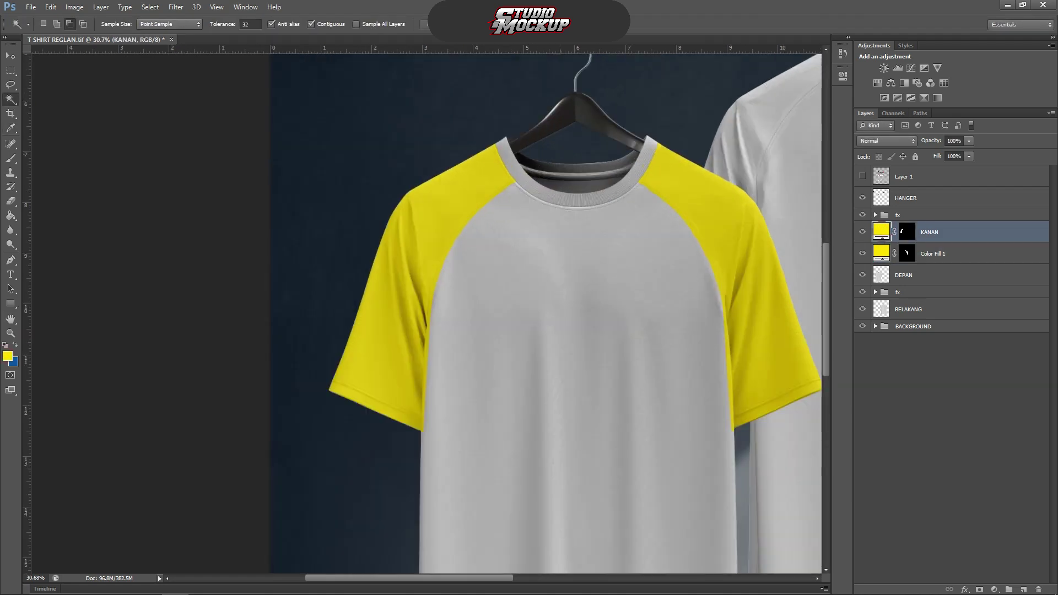
Set the background color to a bright red.
{"action": "left_click", "coordinate": [14, 362]}
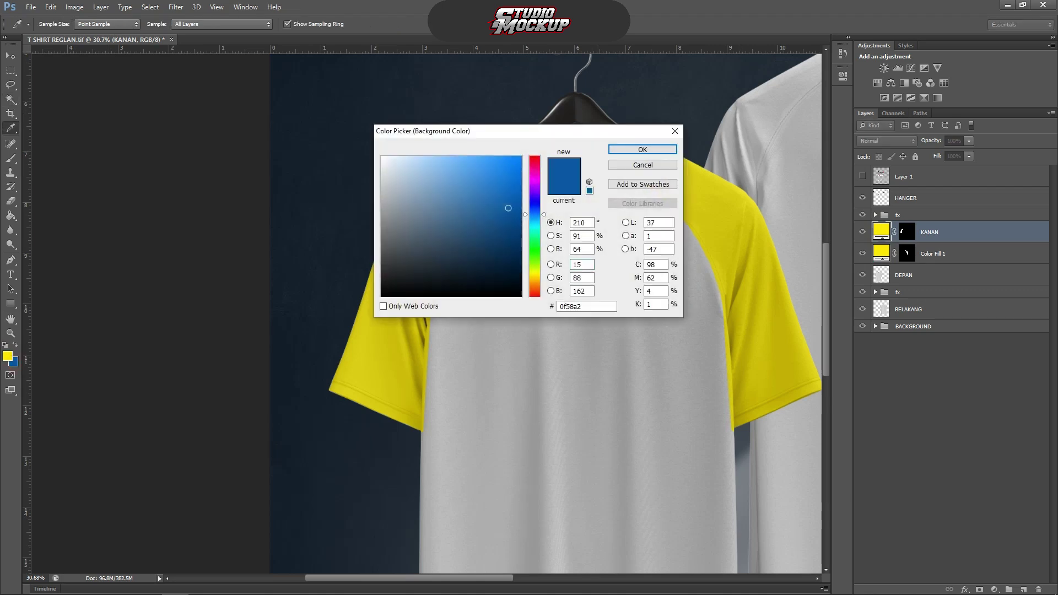
{"action": "left_click", "coordinate": [535, 160]}
{"action": "left_click_drag", "start_coordinate": [518, 172], "coordinate": [521, 165]}
{"action": "left_click", "coordinate": [643, 149]}
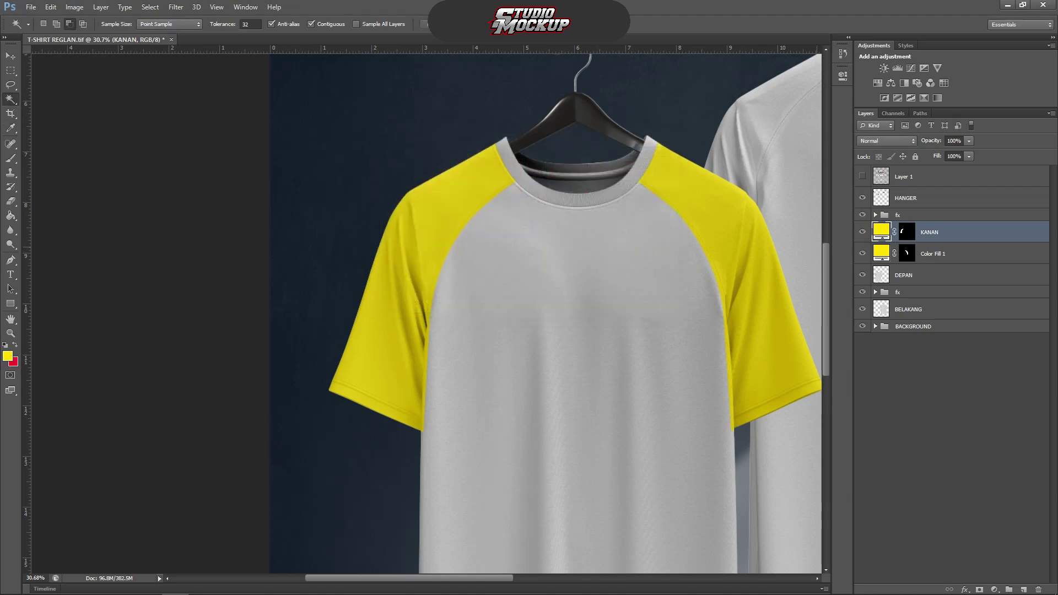
Rename the right sleeve's color fill layer to KIRI.
{"action": "left_click", "coordinate": [904, 275]}
{"action": "double_click", "coordinate": [935, 253]}
{"action": "type", "text": "KIRI"}
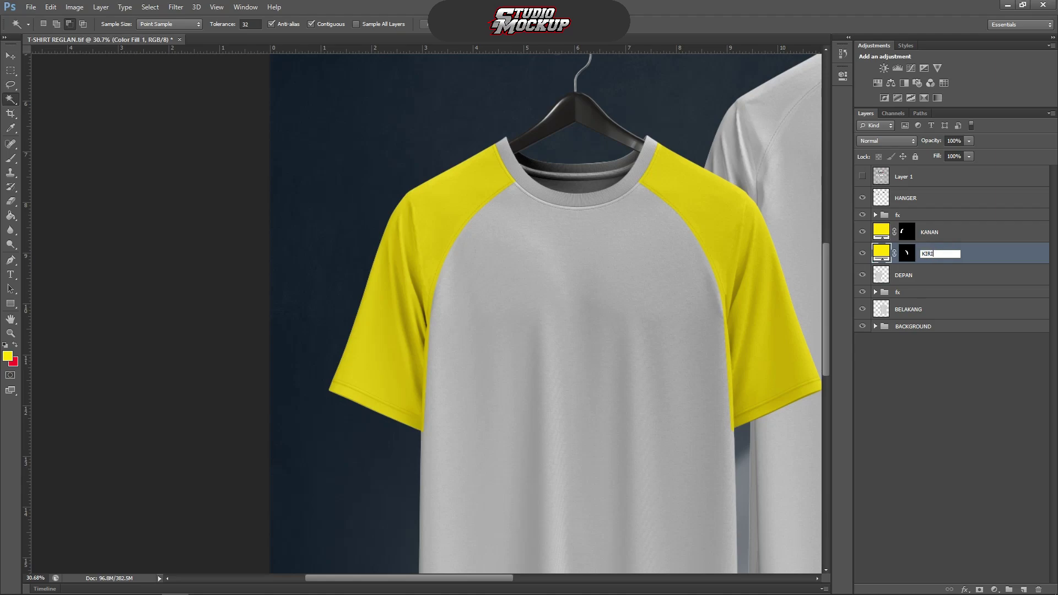
{"action": "key", "text": "Return"}
On the DEPAN layer, start a pen path at the left shoulder and curve it along the collar seam to the neckline's lowest point.
{"action": "left_click", "coordinate": [904, 276]}
{"action": "scroll", "coordinate": [556, 187], "scroll_direction": "up", "scroll_amount": 2}
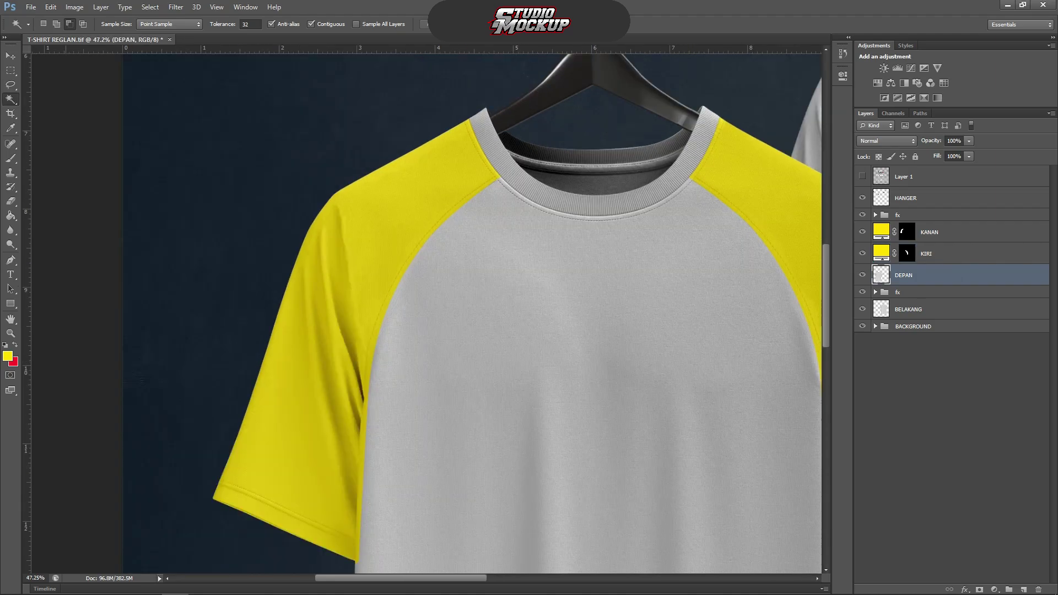
{"action": "left_click", "coordinate": [11, 260]}
{"action": "scroll", "coordinate": [311, 430], "scroll_direction": "down", "scroll_amount": 1}
{"action": "scroll", "coordinate": [496, 177], "scroll_direction": "up", "scroll_amount": 2}
{"action": "scroll", "coordinate": [437, 196], "scroll_direction": "up", "scroll_amount": 5}
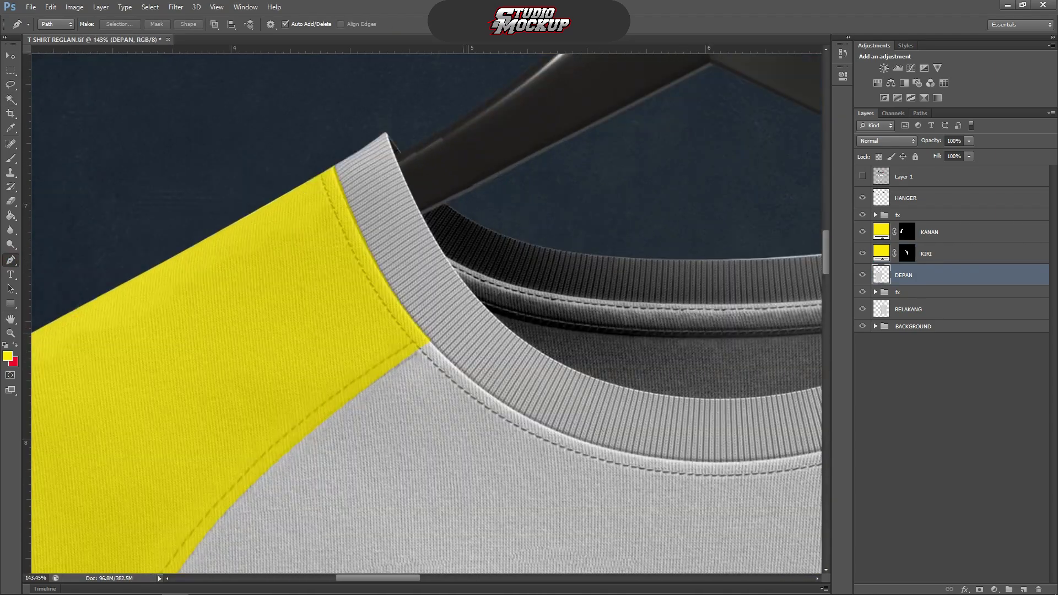
{"action": "left_click", "coordinate": [338, 170]}
{"action": "scroll", "coordinate": [410, 311], "scroll_direction": "down", "scroll_amount": 2}
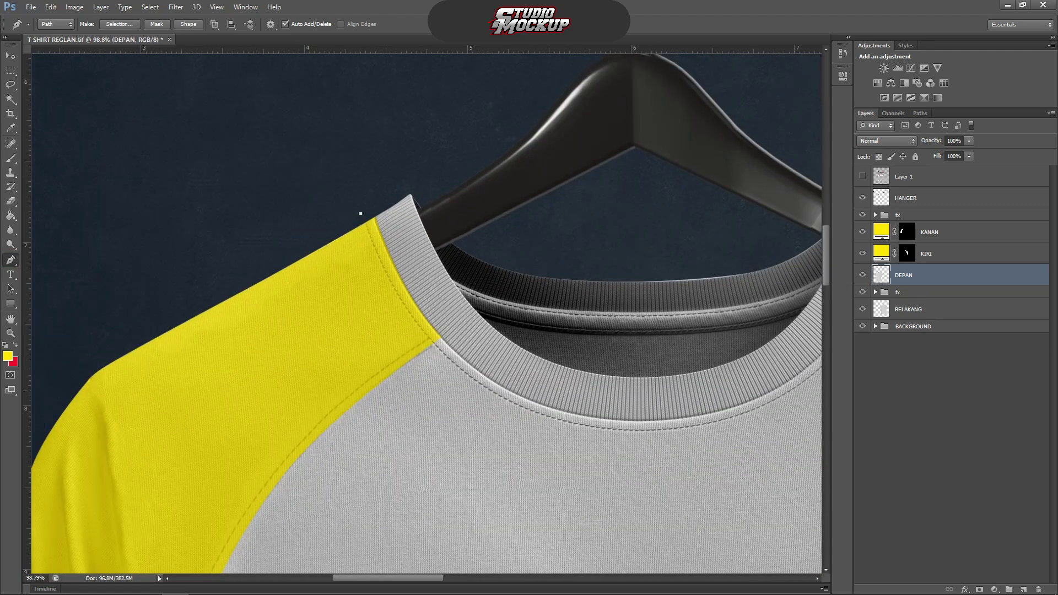
{"action": "left_click_drag", "start_coordinate": [486, 387], "coordinate": [586, 463]}
{"action": "scroll", "coordinate": [586, 463], "scroll_direction": "down", "scroll_amount": 1}
{"action": "scroll", "coordinate": [422, 381], "scroll_direction": "down", "scroll_amount": 3}
{"action": "scroll", "coordinate": [543, 398], "scroll_direction": "up", "scroll_amount": 3}
{"action": "left_click_drag", "start_coordinate": [506, 408], "coordinate": [604, 412]}
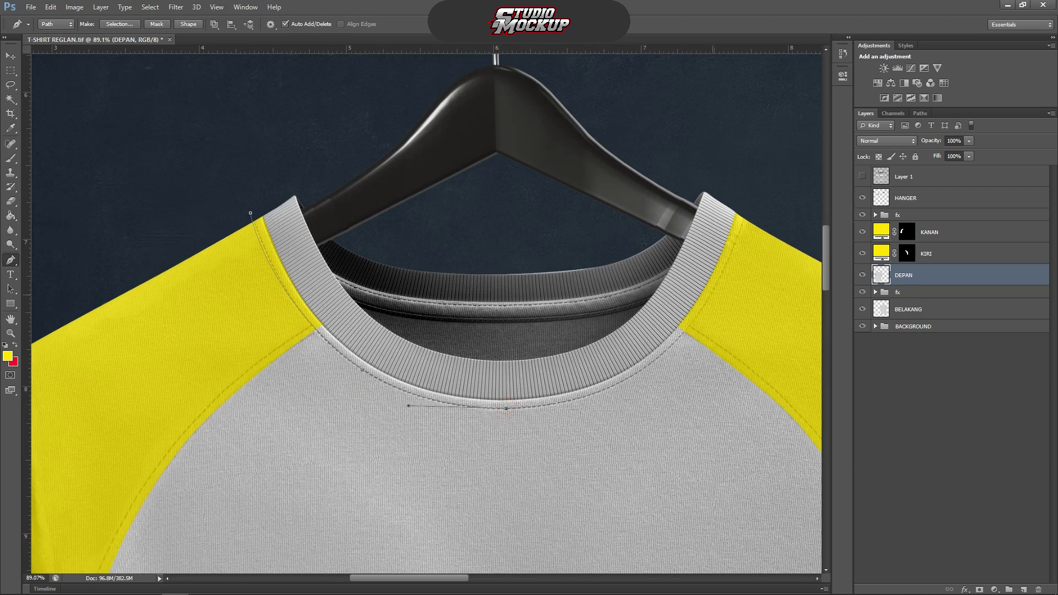
Continue the path up the right side of the collar and close it in a loop above the hanger.
{"action": "left_click_drag", "start_coordinate": [712, 294], "coordinate": [780, 171]}
{"action": "left_click_drag", "start_coordinate": [744, 224], "coordinate": [752, 182]}
{"action": "left_click_drag", "start_coordinate": [637, 87], "coordinate": [258, 87]}
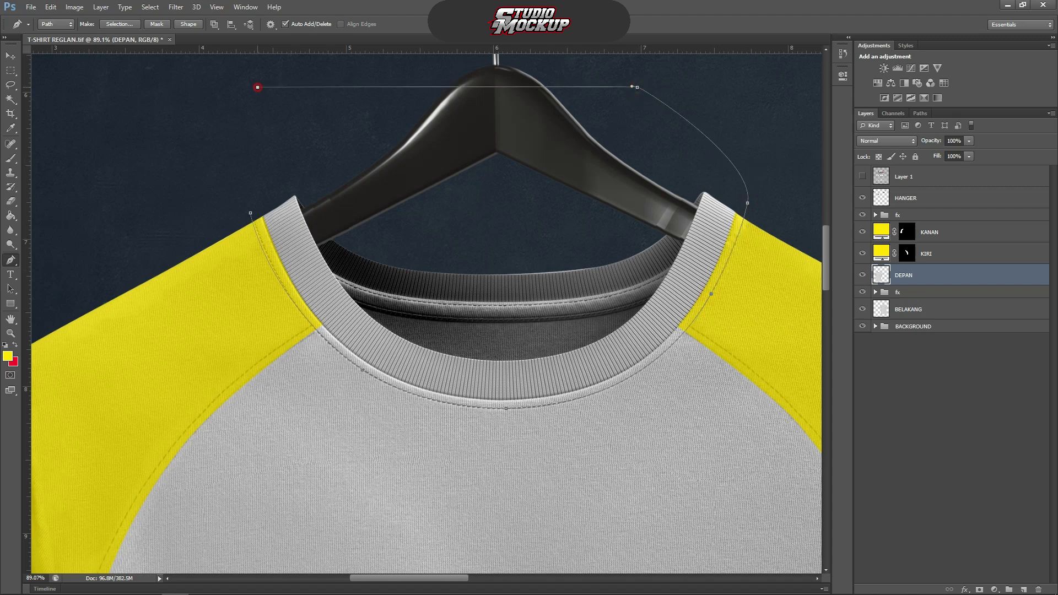
{"action": "left_click", "coordinate": [251, 213]}
{"action": "scroll", "coordinate": [447, 200], "scroll_direction": "down", "scroll_amount": 4}
Convert the collar path to a selection and subtract the empty area outside the shirt with the Magic Wand.
{"action": "key", "text": "ctrl+Return"}
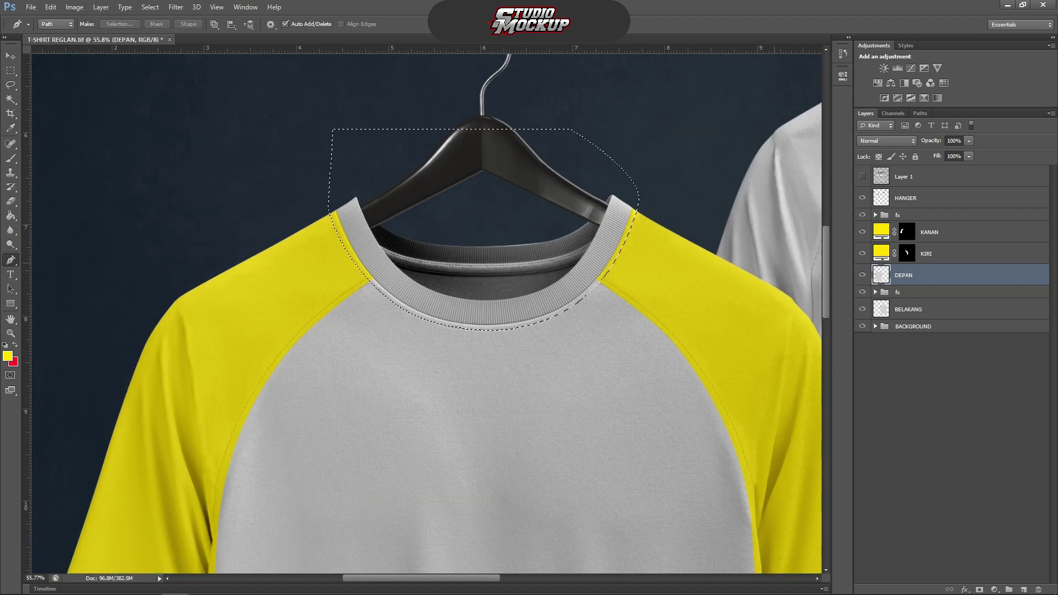
{"action": "key", "text": "w"}
{"action": "left_click", "coordinate": [390, 161], "text": "alt"}
{"action": "scroll", "coordinate": [516, 243], "scroll_direction": "up", "scroll_amount": 2}
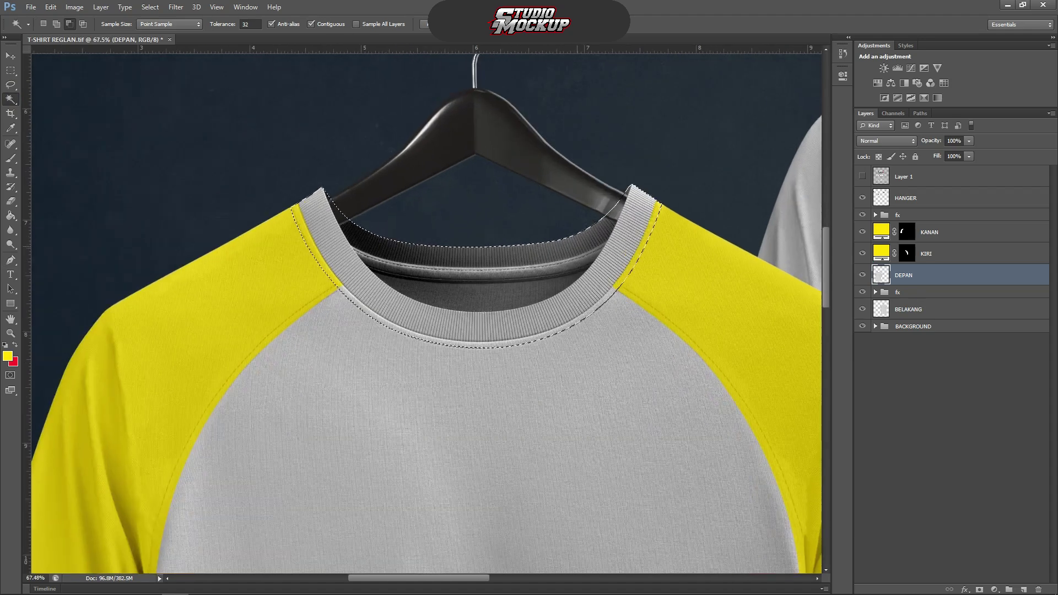
Add a red Solid Color fill layer to the selected collar.
{"action": "left_click", "coordinate": [995, 589]}
{"action": "left_click", "coordinate": [970, 345]}
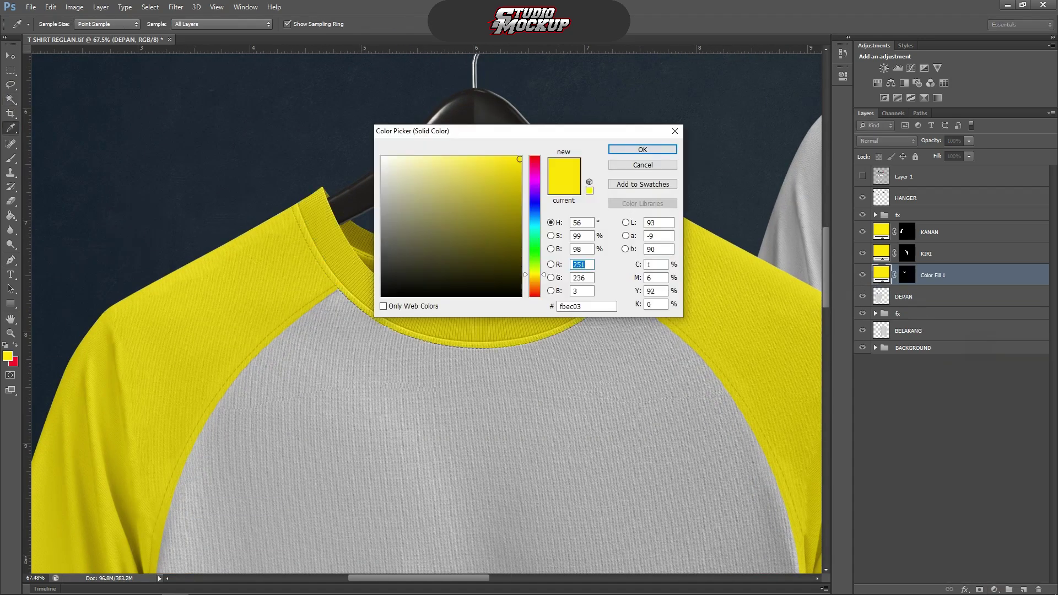
{"action": "left_click", "coordinate": [534, 160]}
{"action": "left_click", "coordinate": [643, 149]}
Rename the collar's fill layer to KERAH and move it above the KANAN layer.
{"action": "double_click", "coordinate": [933, 275]}
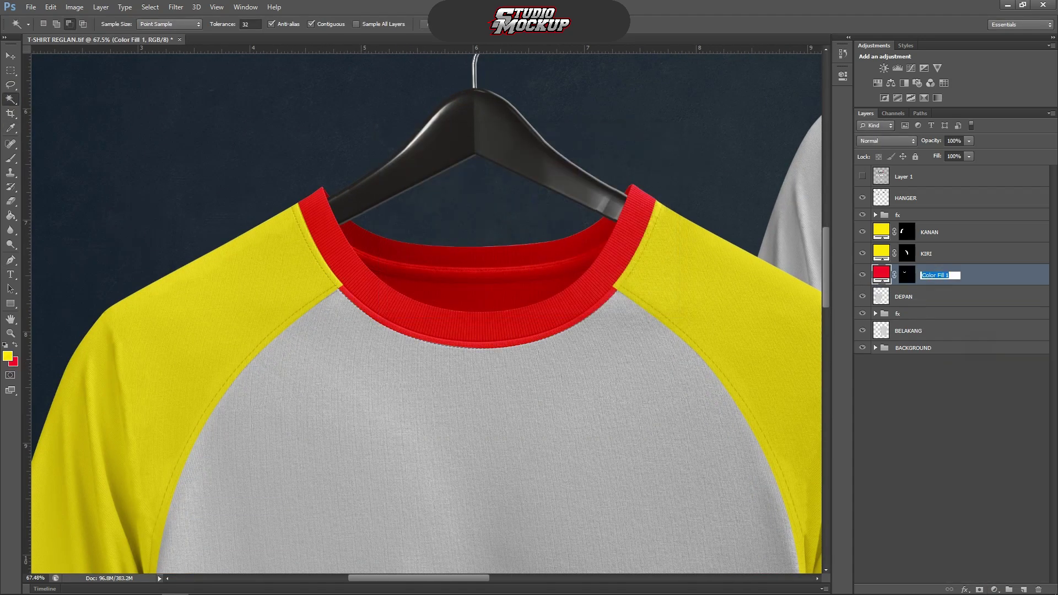
{"action": "type", "text": "KERAH"}
{"action": "key", "text": "Return"}
{"action": "left_click_drag", "start_coordinate": [952, 275], "coordinate": [952, 223]}
{"action": "scroll", "coordinate": [415, 321], "scroll_direction": "down", "scroll_amount": 2}
{"action": "scroll", "coordinate": [333, 345], "scroll_direction": "up", "scroll_amount": 2}
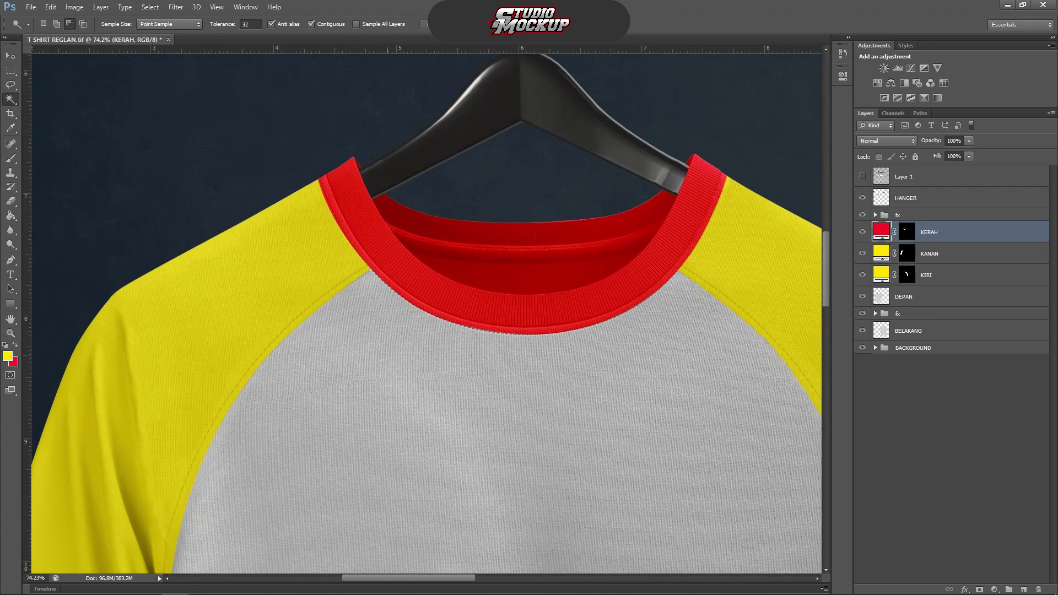
On the DEPAN layer, start a body path at the left collar-sleeve corner and curve it to the neckline's lowest point.
{"action": "left_click", "coordinate": [921, 301]}
{"action": "key", "text": "p"}
{"action": "scroll", "coordinate": [361, 269], "scroll_direction": "up", "scroll_amount": 7}
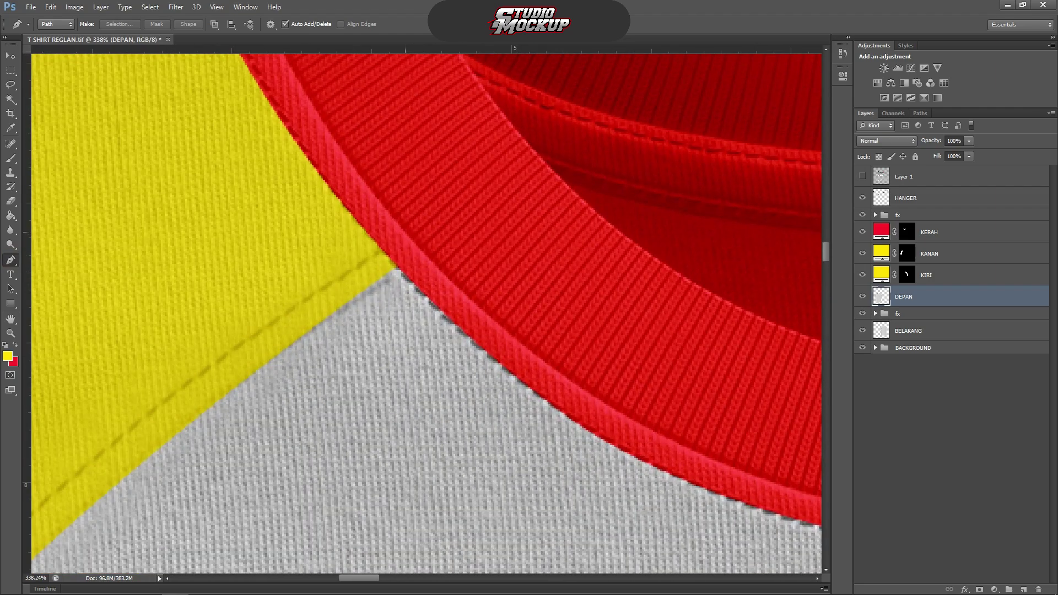
{"action": "left_click", "coordinate": [405, 232]}
{"action": "scroll", "coordinate": [406, 248], "scroll_direction": "down", "scroll_amount": 3}
{"action": "left_click_drag", "start_coordinate": [405, 264], "coordinate": [116, 182]}
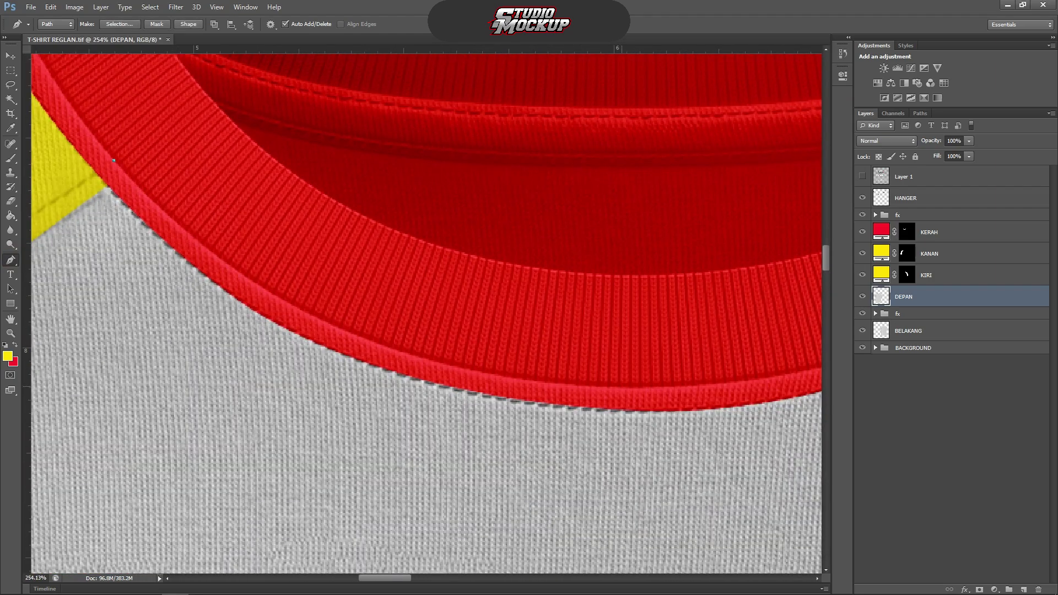
{"action": "left_click_drag", "start_coordinate": [621, 386], "coordinate": [642, 395]}
{"action": "scroll", "coordinate": [499, 371], "scroll_direction": "down", "scroll_amount": 6}
{"action": "scroll", "coordinate": [413, 372], "scroll_direction": "up", "scroll_amount": 2}
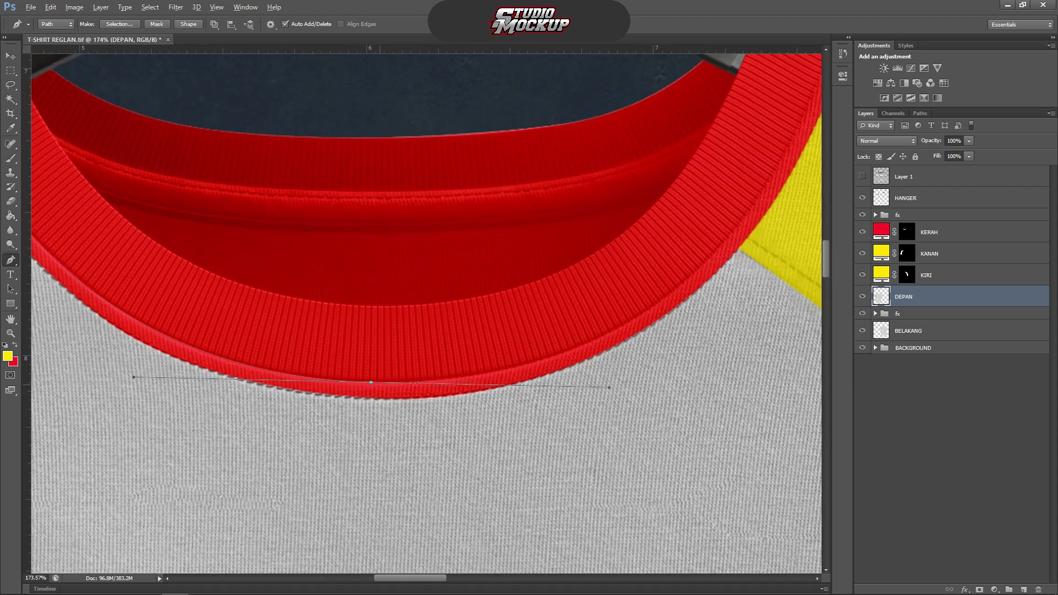
Extend the body path up along the collar's lower edge to the right raglan seam, removing the outgoing direction handles at the curved anchors.
{"action": "left_click", "coordinate": [371, 382], "text": "alt"}
{"action": "left_click_drag", "start_coordinate": [644, 312], "coordinate": [749, 237]}
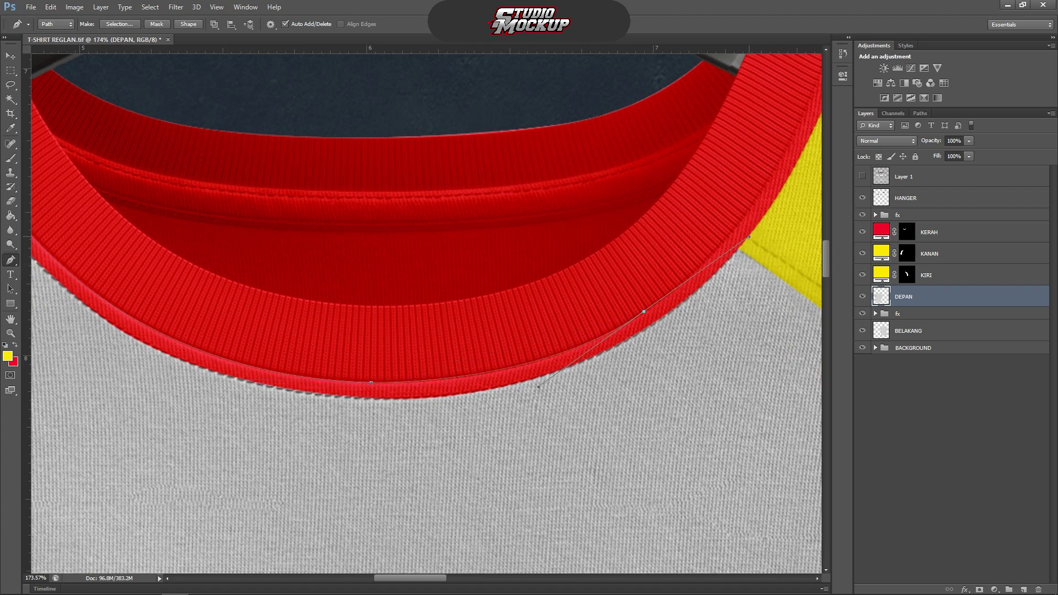
{"action": "left_click", "coordinate": [643, 312], "text": "alt"}
{"action": "scroll", "coordinate": [738, 269], "scroll_direction": "up", "scroll_amount": 4}
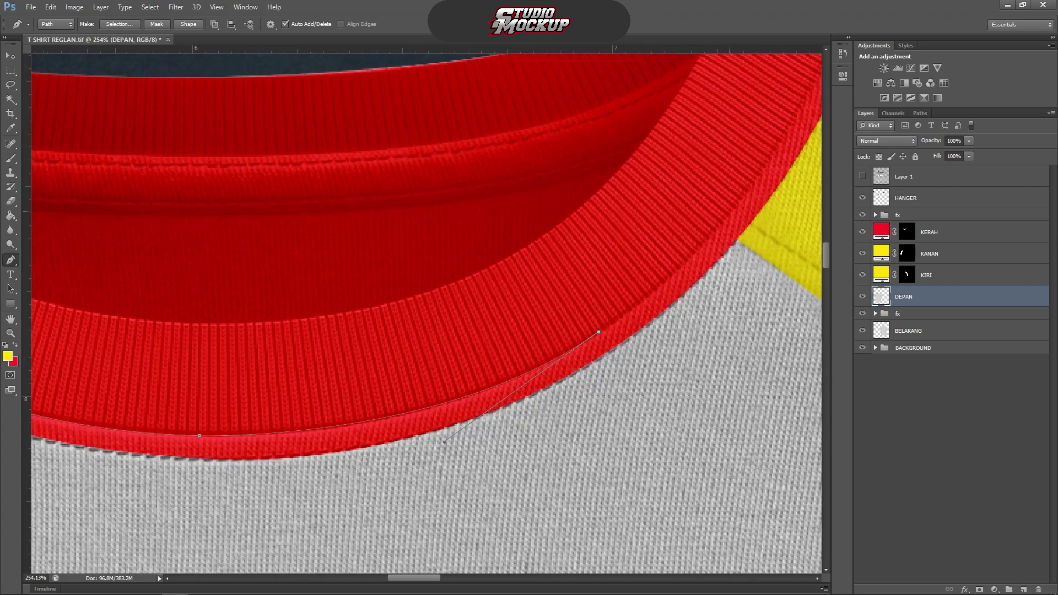
{"action": "left_click_drag", "start_coordinate": [730, 213], "coordinate": [761, 166]}
Trace the path down the right raglan seam from the collar to the armpit with curved segments.
{"action": "scroll", "coordinate": [530, 184], "scroll_direction": "down", "scroll_amount": 11}
{"action": "scroll", "coordinate": [587, 263], "scroll_direction": "up", "scroll_amount": 5}
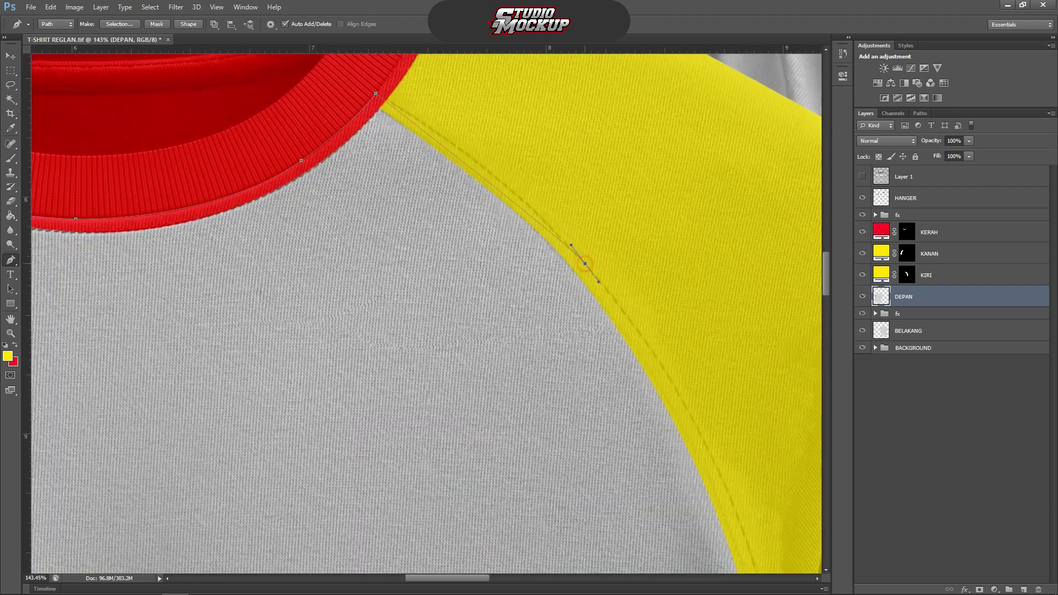
{"action": "left_click_drag", "start_coordinate": [584, 263], "coordinate": [697, 384]}
{"action": "scroll", "coordinate": [697, 383], "scroll_direction": "down", "scroll_amount": 2}
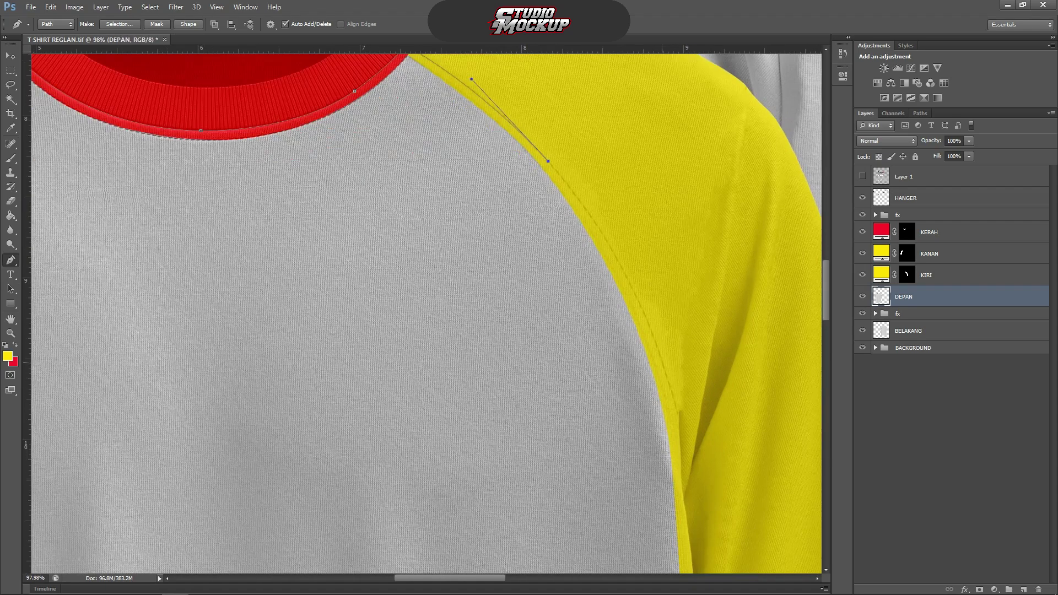
{"action": "left_click_drag", "start_coordinate": [662, 361], "coordinate": [707, 482]}
{"action": "scroll", "coordinate": [679, 422], "scroll_direction": "up", "scroll_amount": 2}
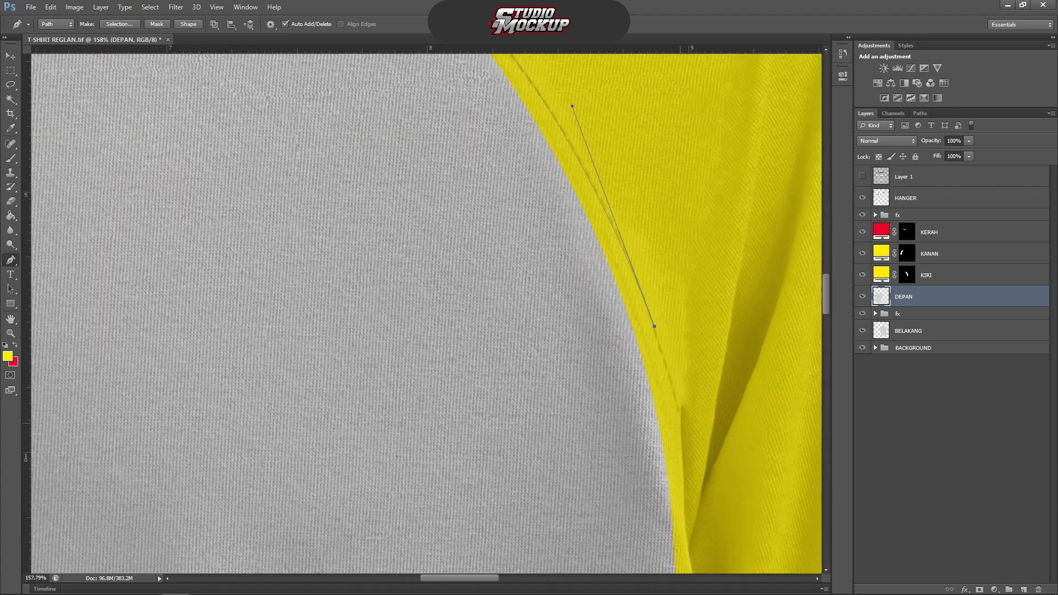
{"action": "left_click_drag", "start_coordinate": [680, 423], "coordinate": [682, 441]}
Continue the path down the inner edge of the right sleeve to the corner of its hem.
{"action": "scroll", "coordinate": [681, 422], "scroll_direction": "down", "scroll_amount": 2}
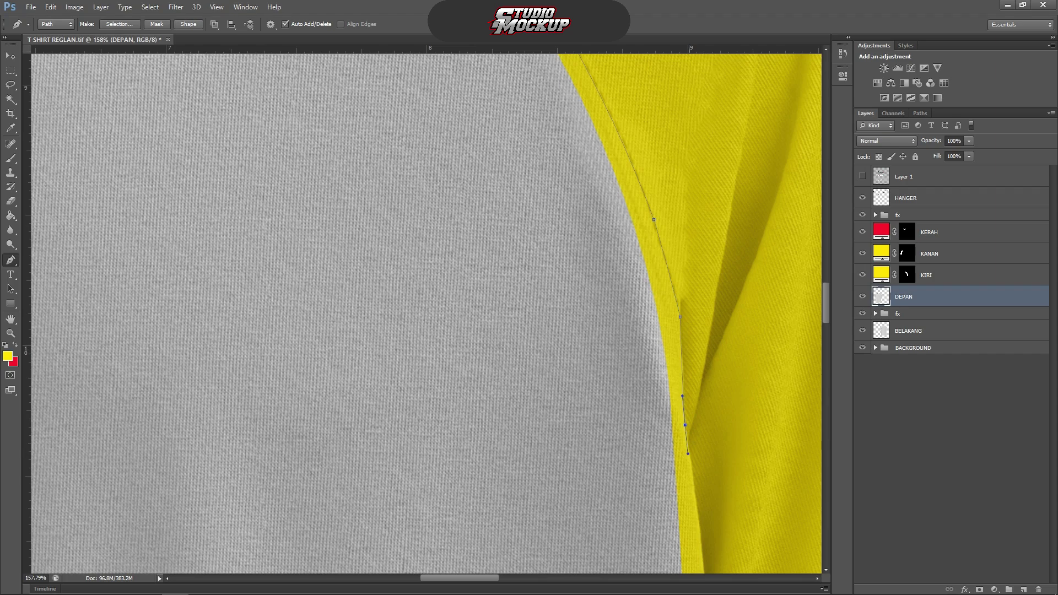
{"action": "scroll", "coordinate": [693, 288], "scroll_direction": "down", "scroll_amount": 3}
{"action": "left_click_drag", "start_coordinate": [703, 499], "coordinate": [703, 558]}
{"action": "scroll", "coordinate": [703, 558], "scroll_direction": "up", "scroll_amount": 2}
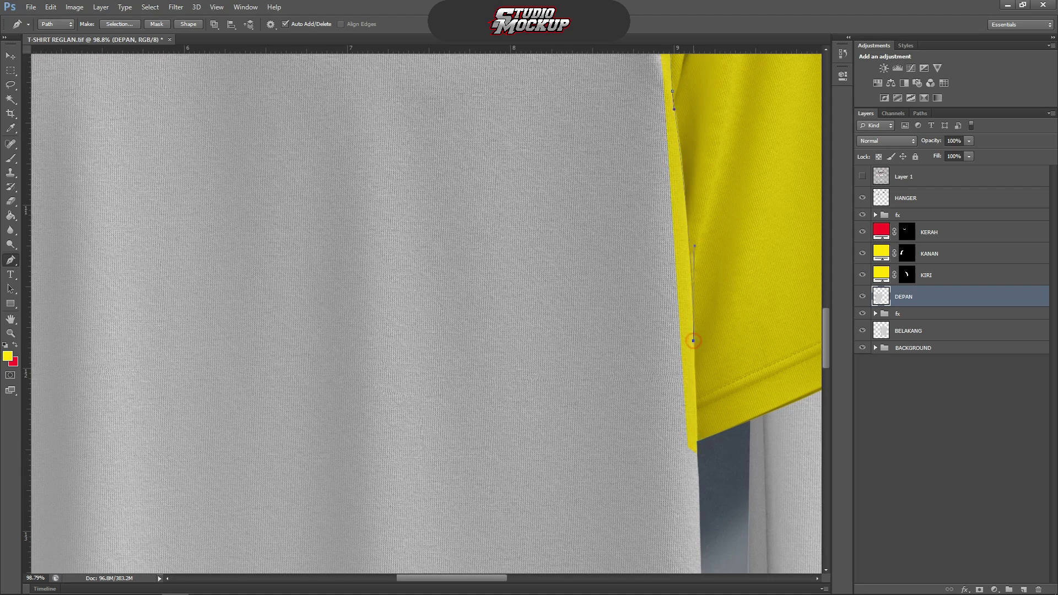
{"action": "scroll", "coordinate": [693, 341], "scroll_direction": "up", "scroll_amount": 2}
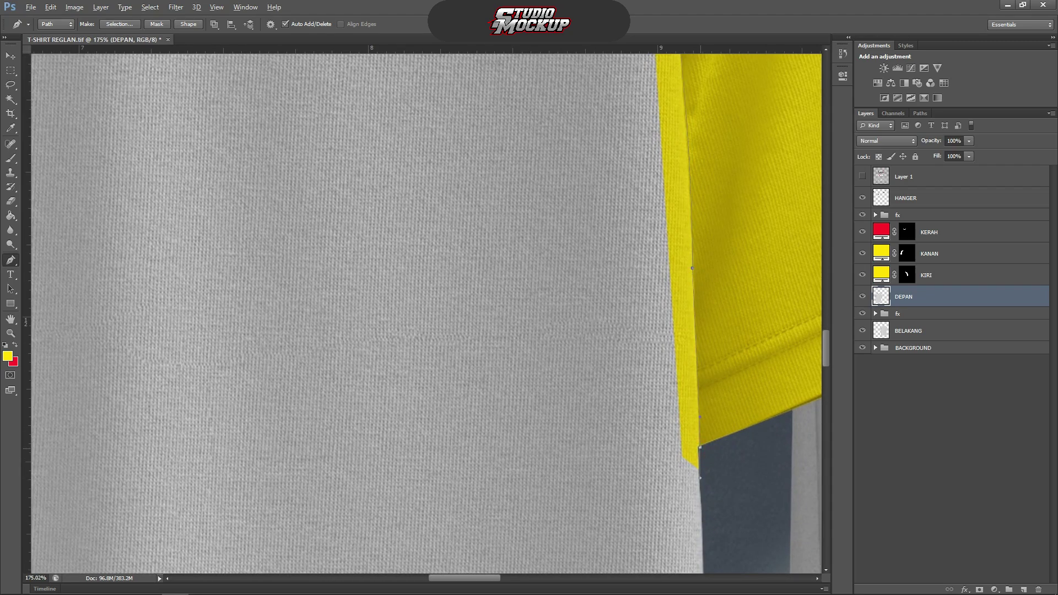
Run the path around the outside of the shirt's lower body and up to the left sleeve's inner hem corner.
{"action": "scroll", "coordinate": [715, 351], "scroll_direction": "down", "scroll_amount": 7}
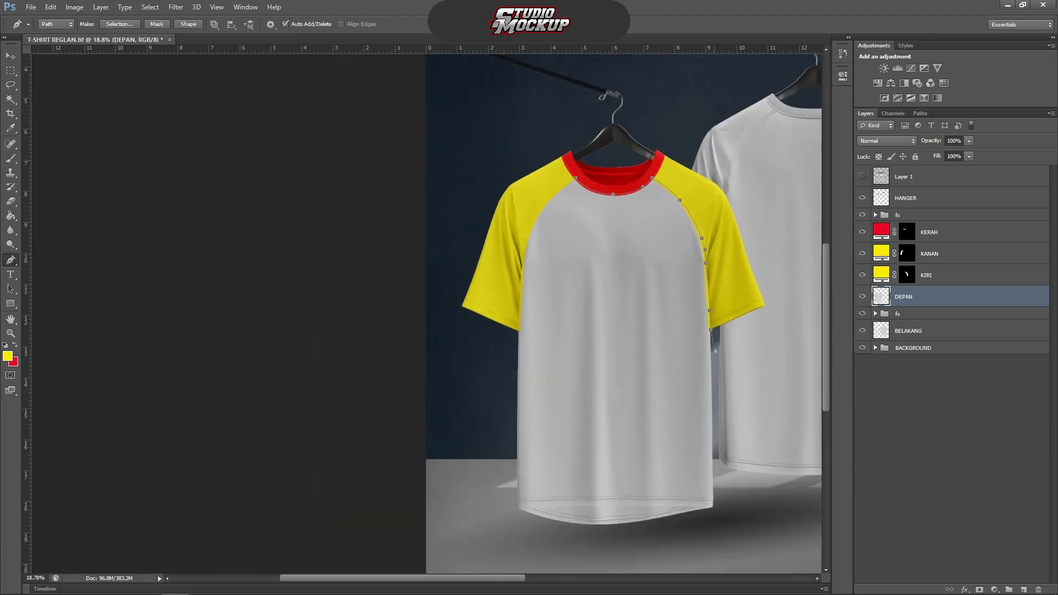
{"action": "scroll", "coordinate": [519, 329], "scroll_direction": "up", "scroll_amount": 7}
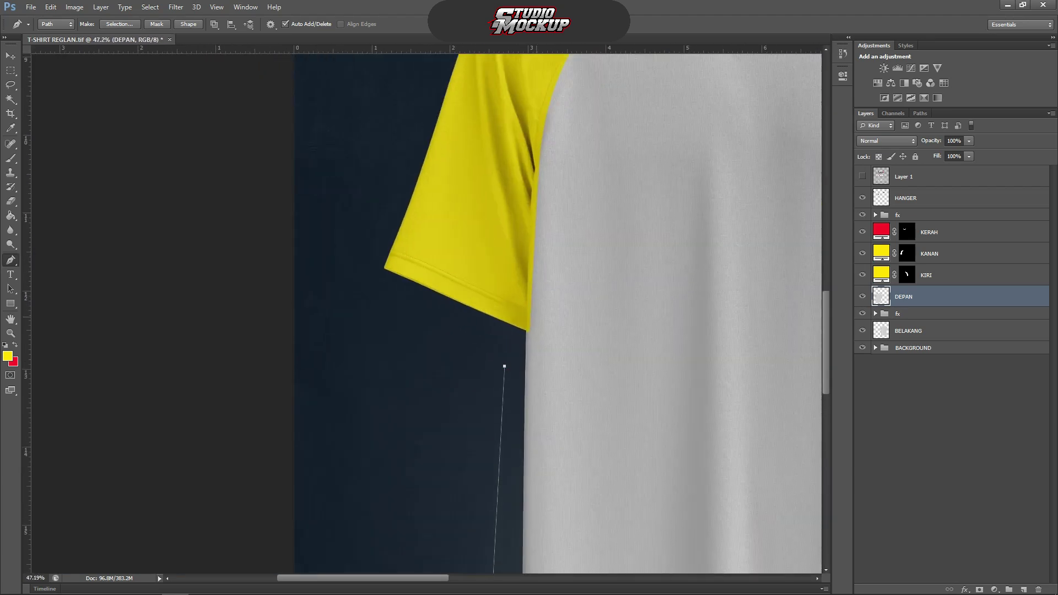
{"action": "scroll", "coordinate": [373, 549], "scroll_direction": "down", "scroll_amount": 2}
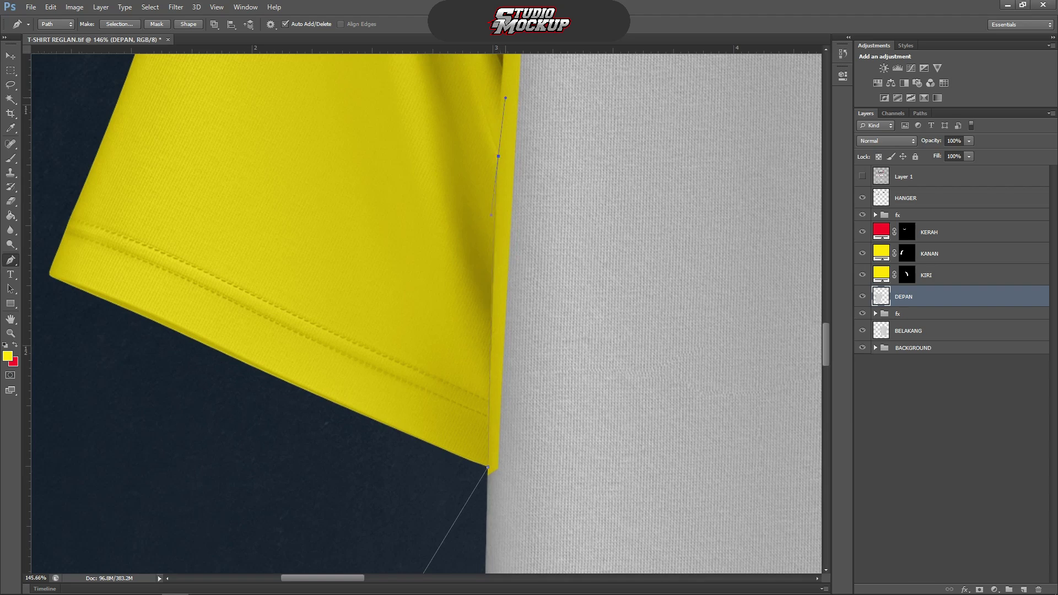
Trace the path up the inner edge of the left sleeve to the armpit with curved segments.
{"action": "scroll", "coordinate": [499, 158], "scroll_direction": "down", "scroll_amount": 4}
{"action": "left_click_drag", "start_coordinate": [498, 158], "coordinate": [502, 373]}
{"action": "scroll", "coordinate": [502, 374], "scroll_direction": "up", "scroll_amount": 5}
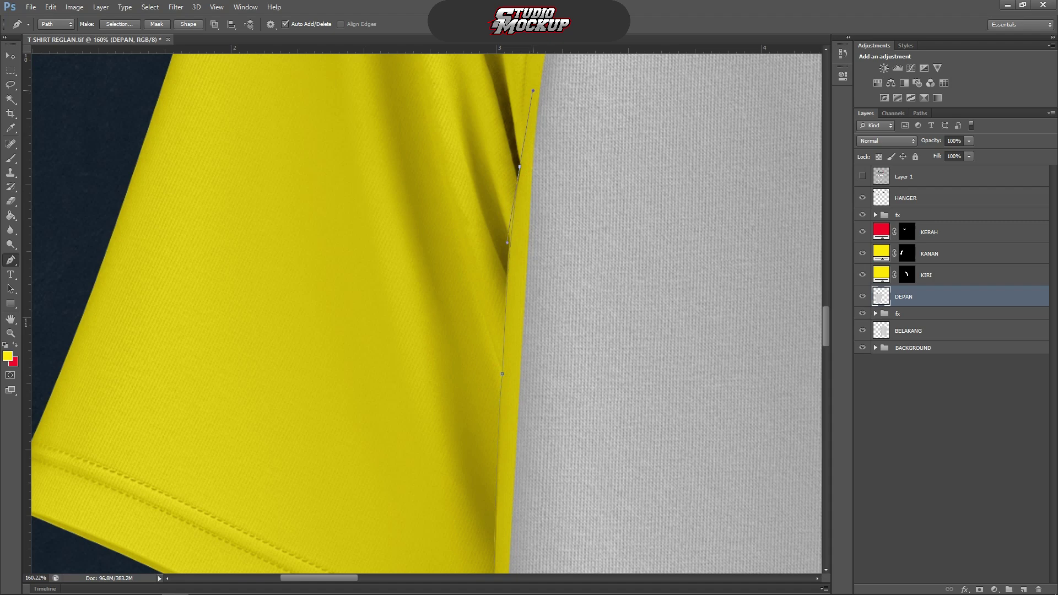
{"action": "scroll", "coordinate": [519, 167], "scroll_direction": "down", "scroll_amount": 7}
{"action": "left_click_drag", "start_coordinate": [519, 167], "coordinate": [525, 258]}
{"action": "scroll", "coordinate": [525, 257], "scroll_direction": "up", "scroll_amount": 12}
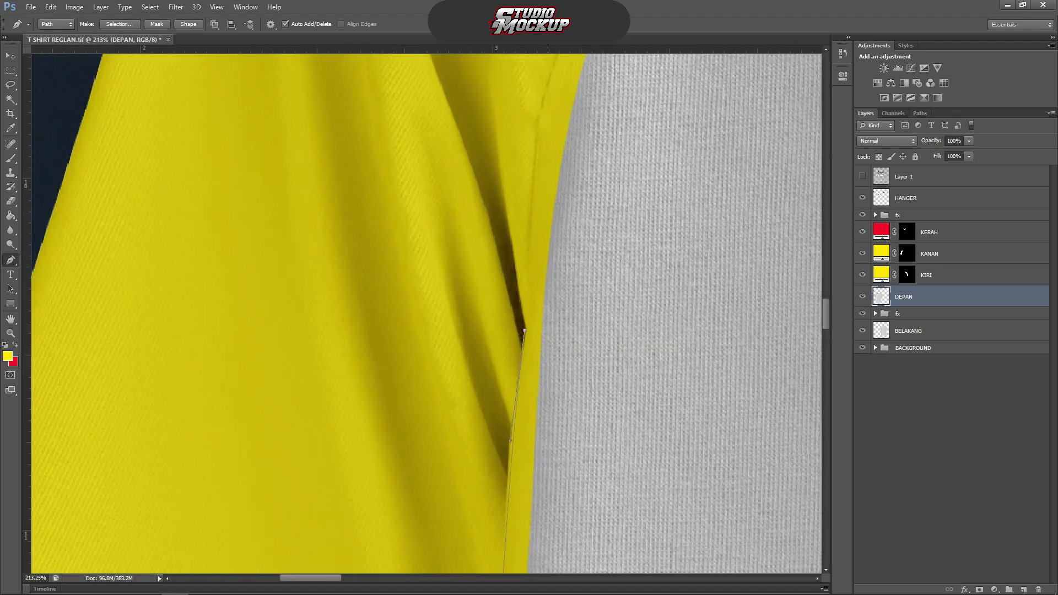
{"action": "scroll", "coordinate": [504, 433], "scroll_direction": "down", "scroll_amount": 3}
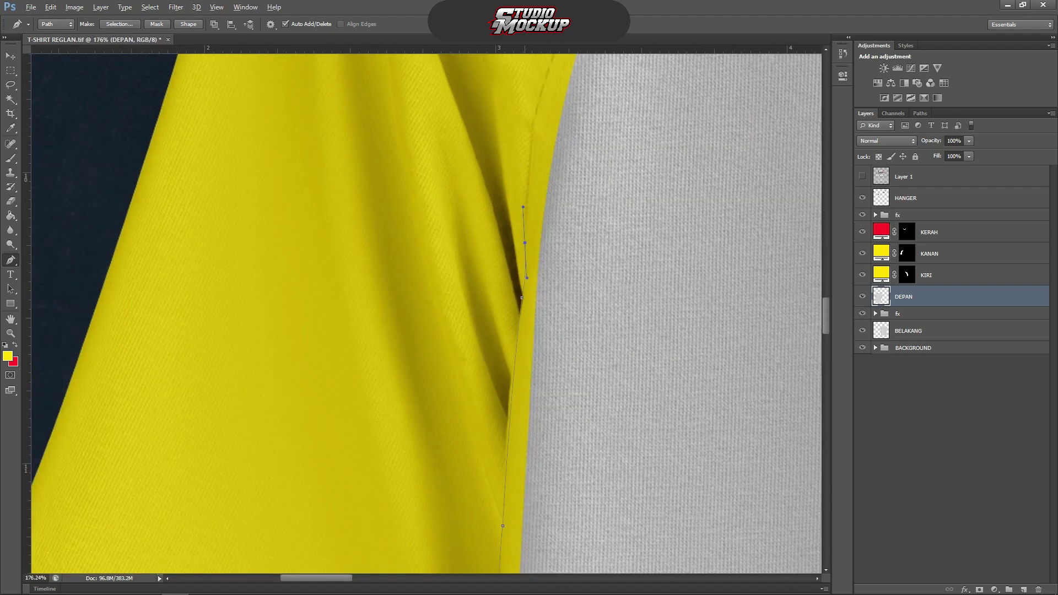
{"action": "scroll", "coordinate": [504, 434], "scroll_direction": "up", "scroll_amount": 2}
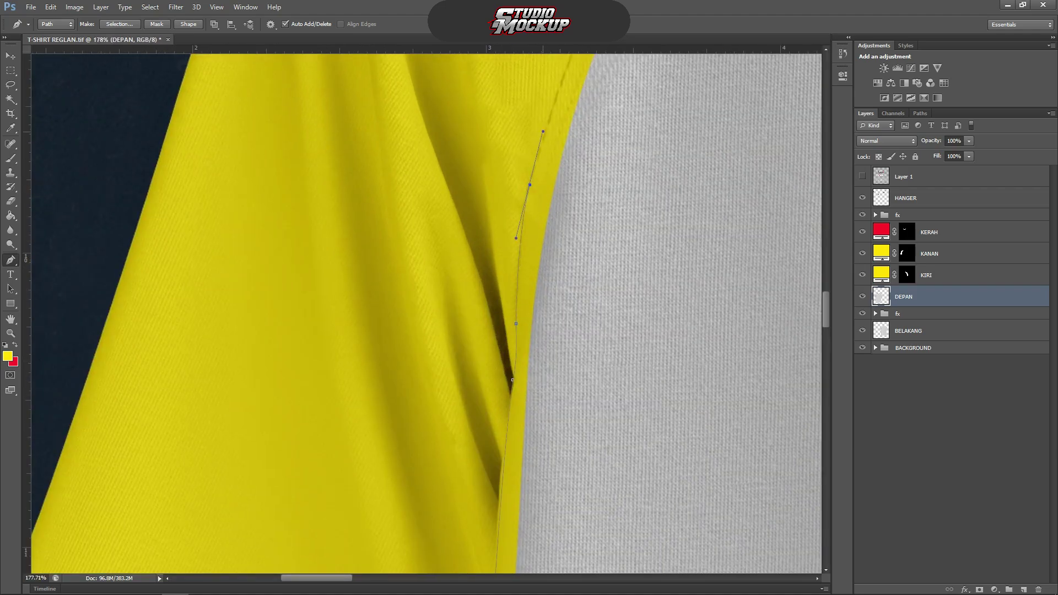
Continue the path up the left raglan seam and close it at the collar's lower edge.
{"action": "scroll", "coordinate": [427, 309], "scroll_direction": "down", "scroll_amount": 4}
{"action": "scroll", "coordinate": [427, 308], "scroll_direction": "up", "scroll_amount": 2}
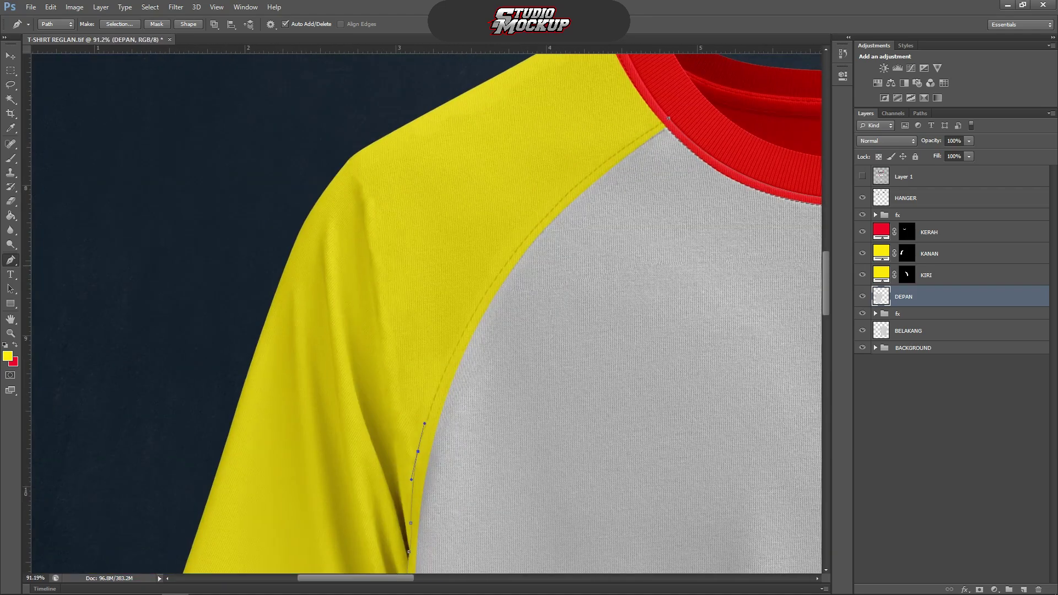
{"action": "left_click_drag", "start_coordinate": [502, 269], "coordinate": [568, 175]}
{"action": "scroll", "coordinate": [504, 270], "scroll_direction": "up", "scroll_amount": 2}
{"action": "left_click_drag", "start_coordinate": [675, 108], "coordinate": [738, 82]}
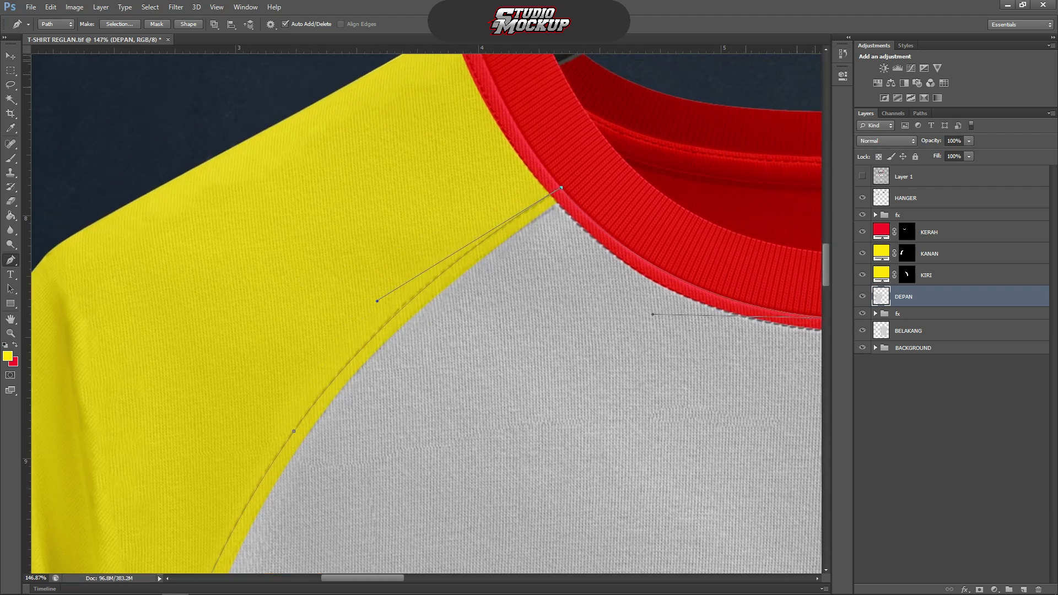
{"action": "key", "text": "ctrl+0"}
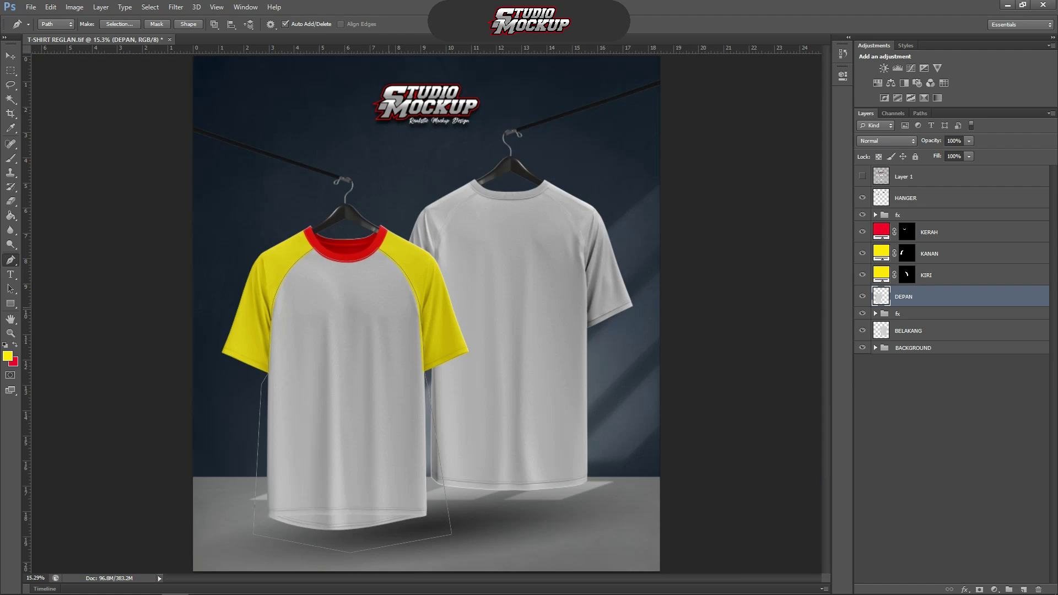
Convert the body path to a selection and subtract the empty area outside the front shirt.
{"action": "key", "text": "ctrl+Return"}
{"action": "key", "text": "w"}
{"action": "scroll", "coordinate": [259, 448], "scroll_direction": "up", "scroll_amount": 1}
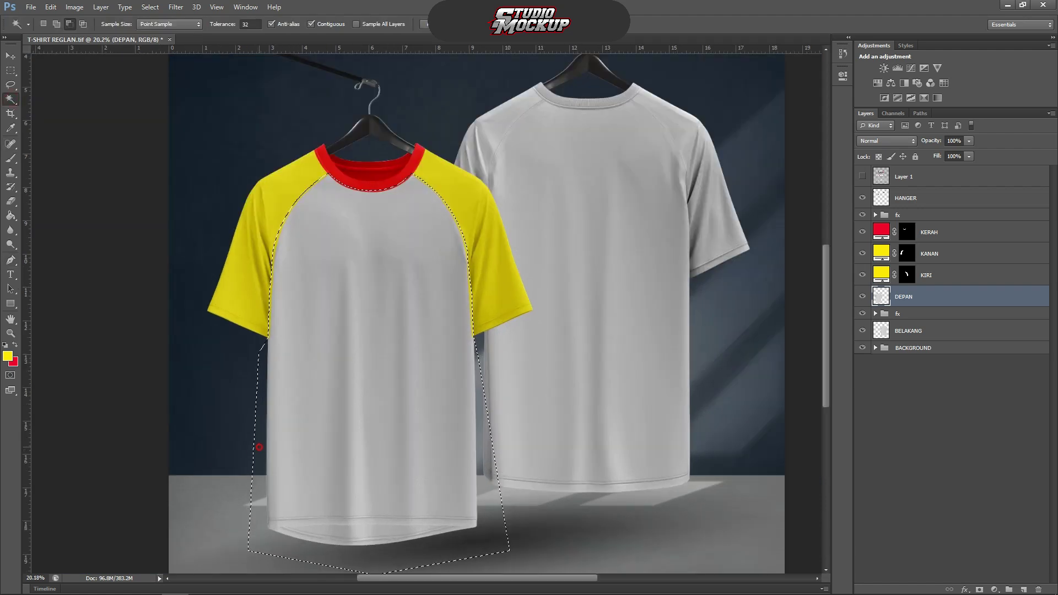
{"action": "left_click", "coordinate": [259, 447]}
Add a Solid Color fill in the red background colour for the front body and name the layer BADAN.
{"action": "left_click", "coordinate": [995, 589]}
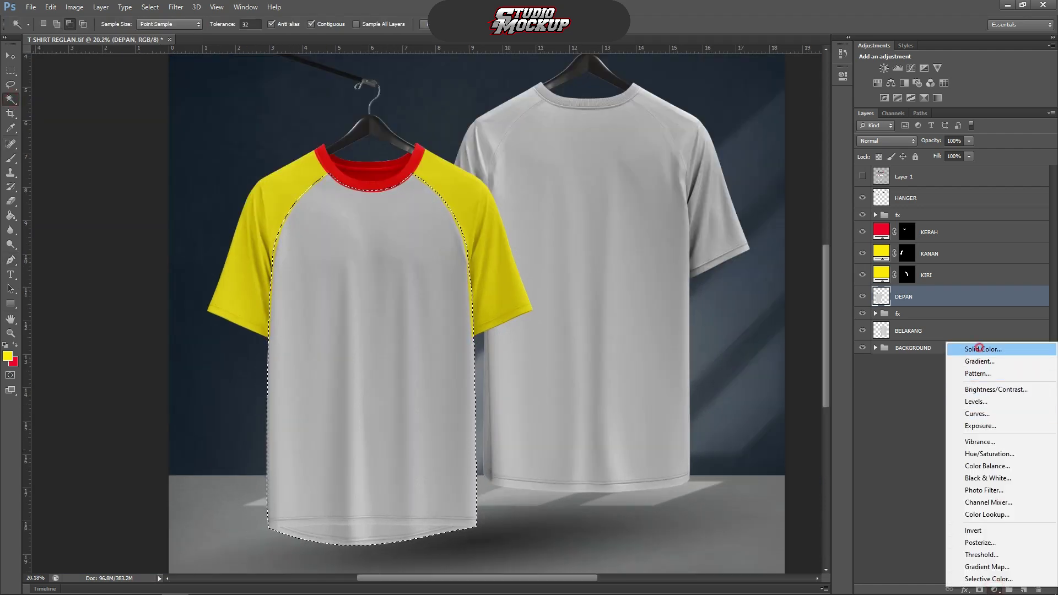
{"action": "left_click", "coordinate": [980, 349]}
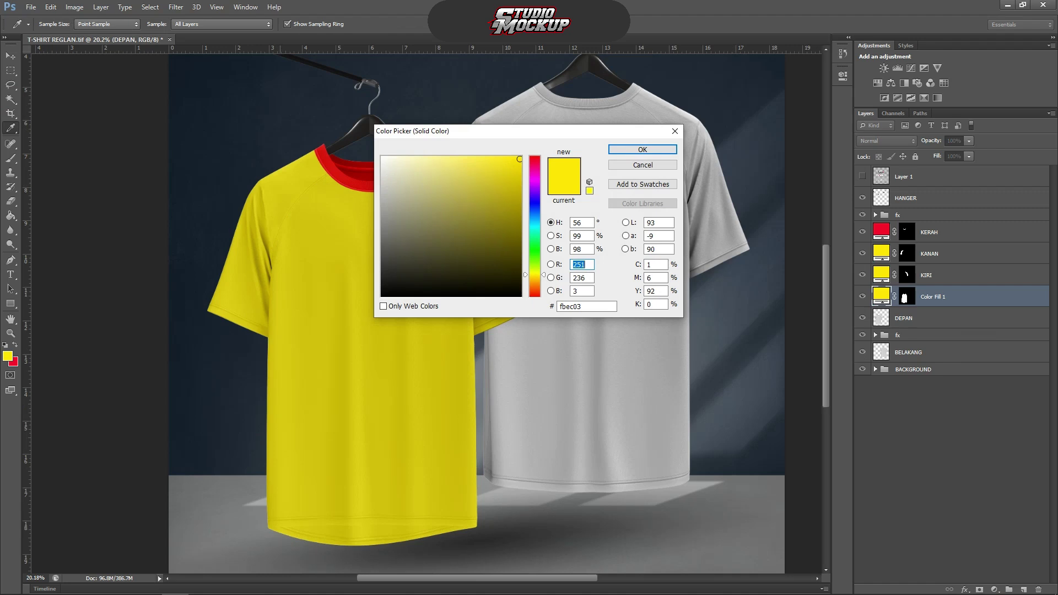
{"action": "left_click", "coordinate": [15, 363]}
{"action": "left_click", "coordinate": [634, 150]}
{"action": "scroll", "coordinate": [362, 248], "scroll_direction": "up", "scroll_amount": 1}
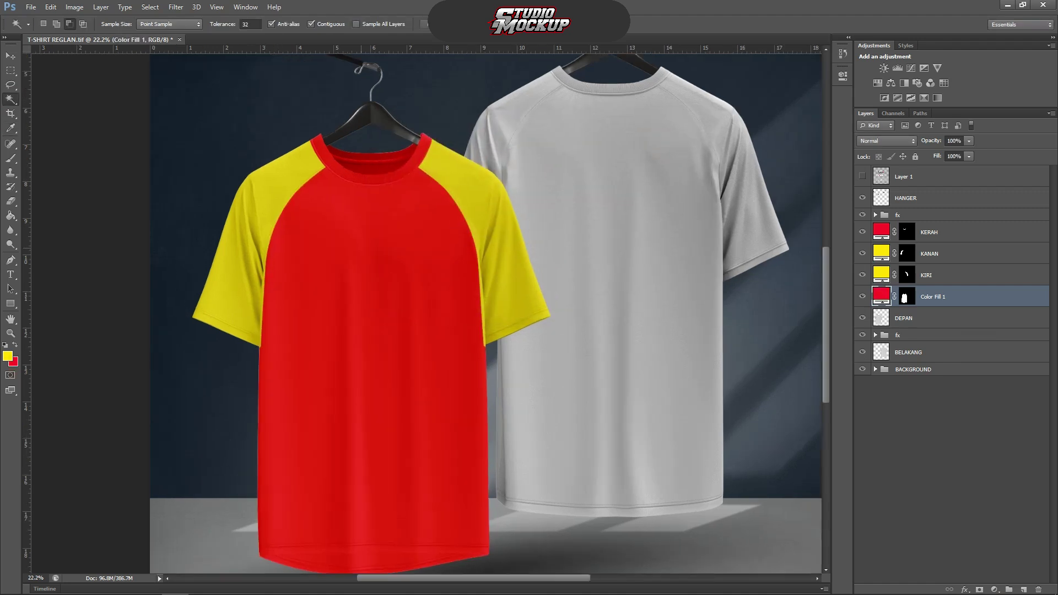
{"action": "type", "text": "BADAN"}
{"action": "key", "text": "Return"}
Move the BADAN layer above the KERAH layer, directly under the upper fx group.
{"action": "left_click", "coordinate": [951, 290]}
{"action": "left_click_drag", "start_coordinate": [951, 291], "coordinate": [949, 229]}
{"action": "scroll", "coordinate": [280, 151], "scroll_direction": "up", "scroll_amount": 6}
{"action": "scroll", "coordinate": [358, 205], "scroll_direction": "down", "scroll_amount": 7}
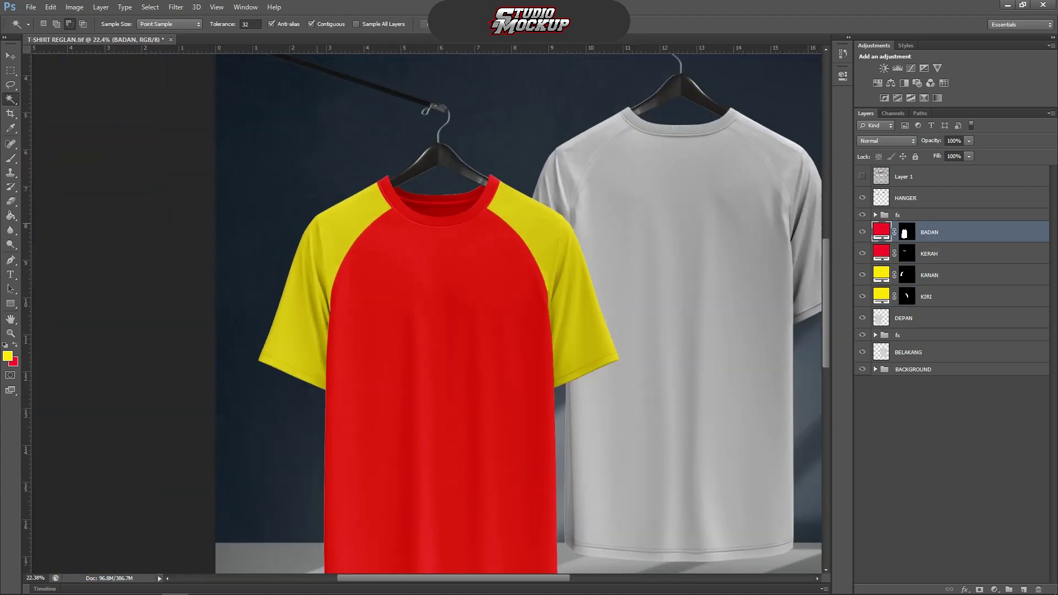
{"action": "scroll", "coordinate": [342, 243], "scroll_direction": "up", "scroll_amount": 2}
{"action": "scroll", "coordinate": [363, 237], "scroll_direction": "down", "scroll_amount": 2}
{"action": "scroll", "coordinate": [441, 220], "scroll_direction": "up", "scroll_amount": 1}
Recolor the front collar's KERAH fill to the yellow foreground colour fbec03 and inspect the collar and seams.
{"action": "left_click", "coordinate": [939, 252]}
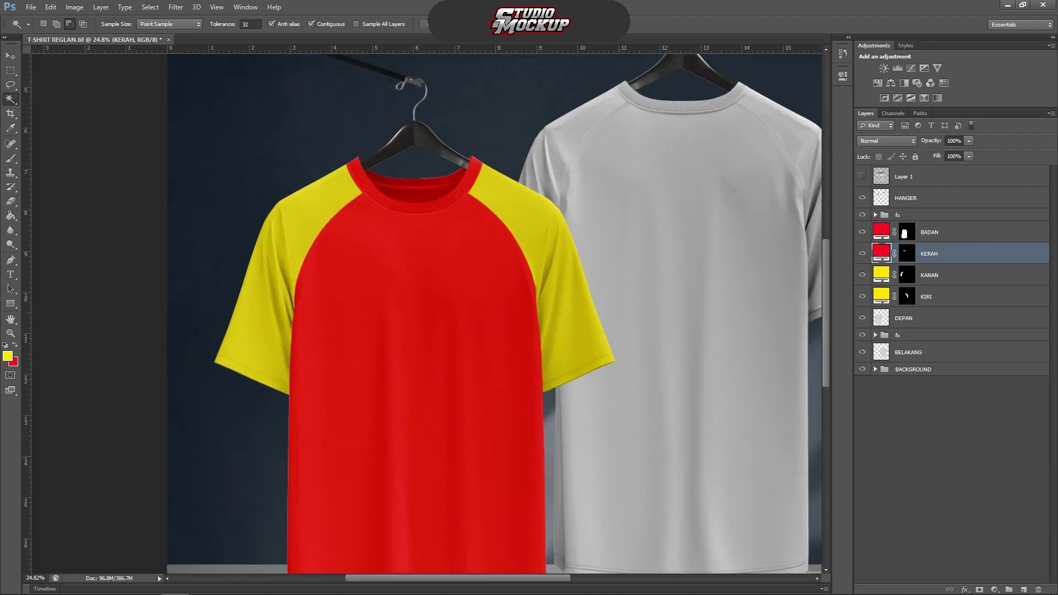
{"action": "double_click", "coordinate": [881, 252]}
{"action": "left_click", "coordinate": [8, 356]}
{"action": "left_click", "coordinate": [643, 150]}
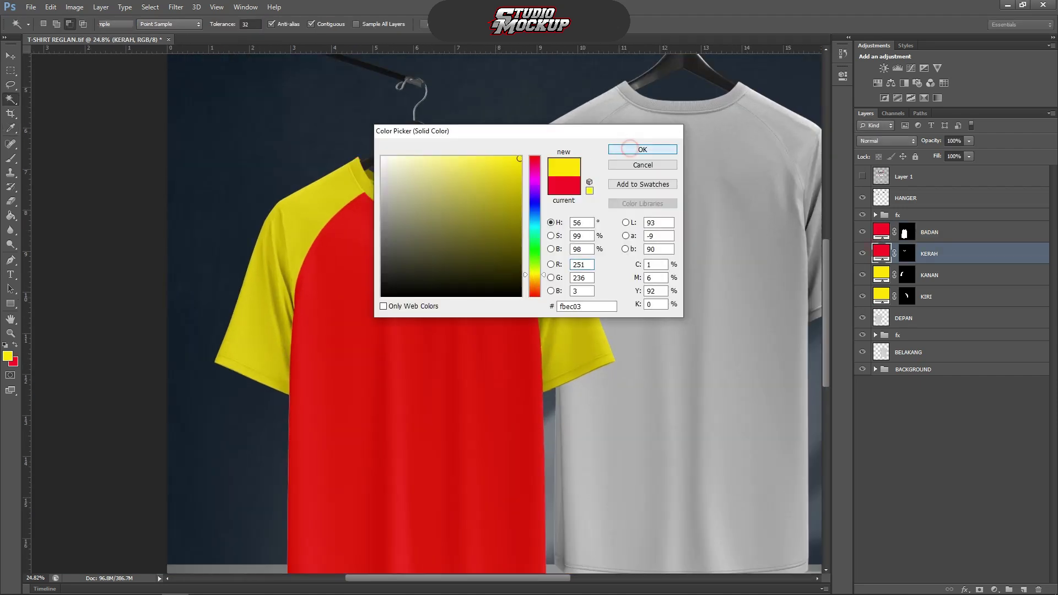
{"action": "scroll", "coordinate": [380, 204], "scroll_direction": "up", "scroll_amount": 5}
{"action": "scroll", "coordinate": [176, 231], "scroll_direction": "up", "scroll_amount": 4}
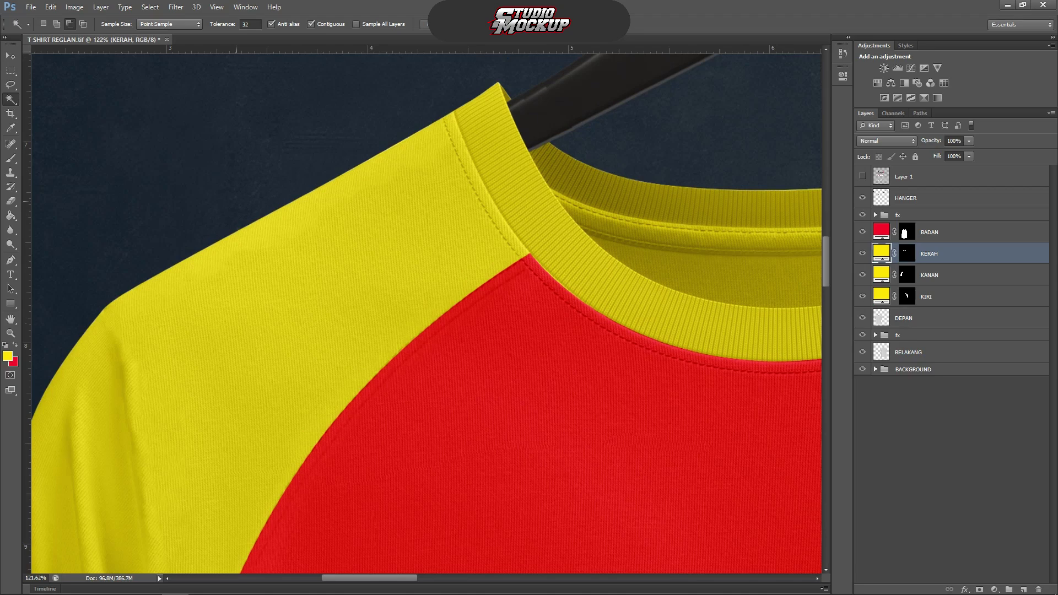
{"action": "scroll", "coordinate": [243, 203], "scroll_direction": "down", "scroll_amount": 6}
{"action": "scroll", "coordinate": [578, 188], "scroll_direction": "up", "scroll_amount": 6}
{"action": "scroll", "coordinate": [573, 185], "scroll_direction": "down", "scroll_amount": 8}
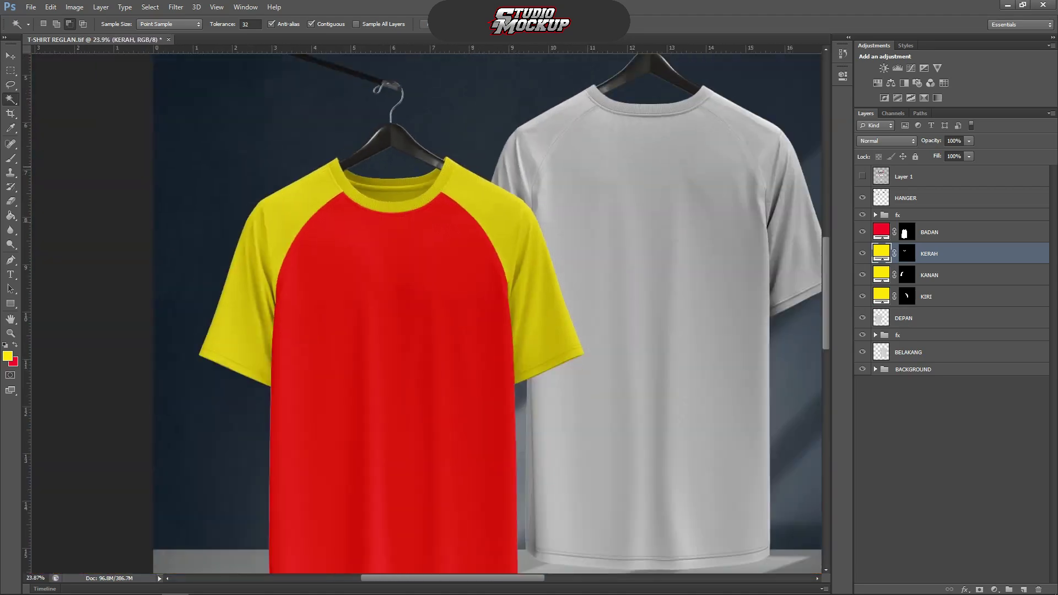
{"action": "scroll", "coordinate": [424, 308], "scroll_direction": "down", "scroll_amount": 3}
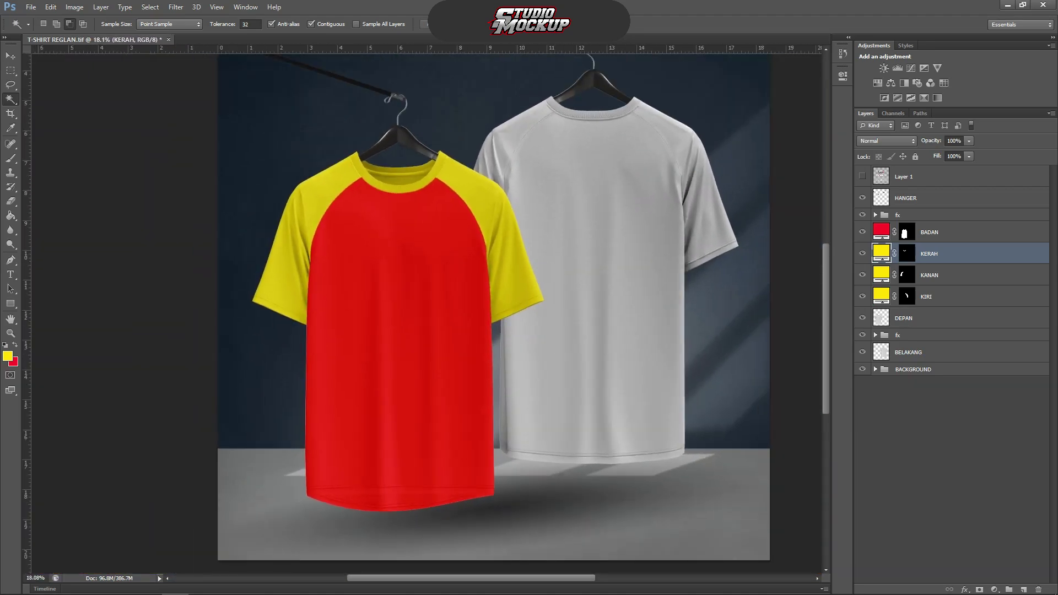
{"action": "scroll", "coordinate": [424, 309], "scroll_direction": "down", "scroll_amount": 1}
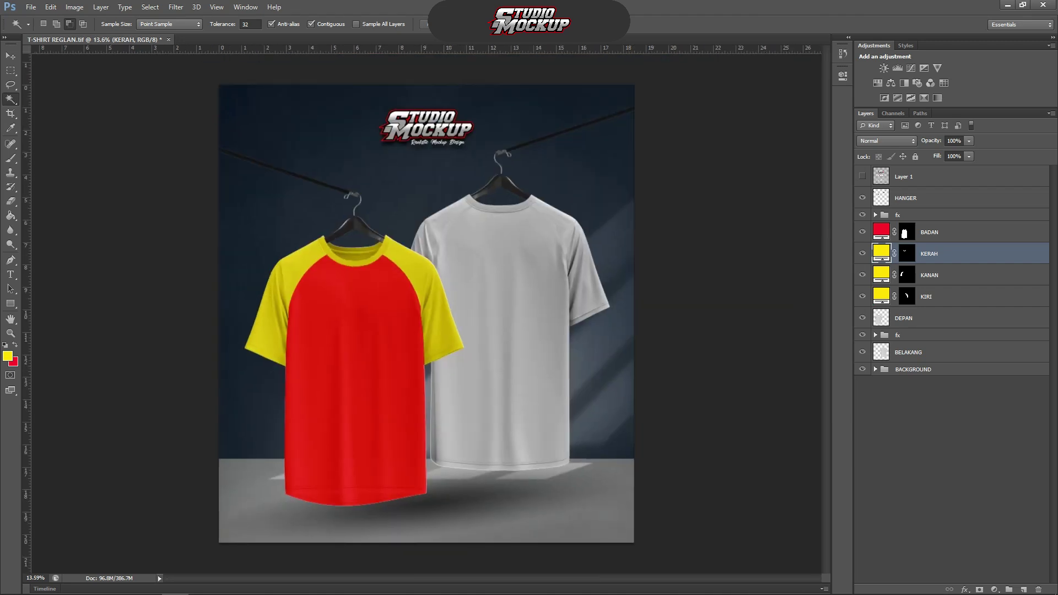
Hide the original DEPAN shirt layer to check the color fills, and delete that layer.
{"action": "left_click", "coordinate": [863, 318]}
{"action": "scroll", "coordinate": [381, 312], "scroll_direction": "up", "scroll_amount": 3}
{"action": "scroll", "coordinate": [419, 312], "scroll_direction": "down", "scroll_amount": 2}
{"action": "left_click", "coordinate": [916, 318]}
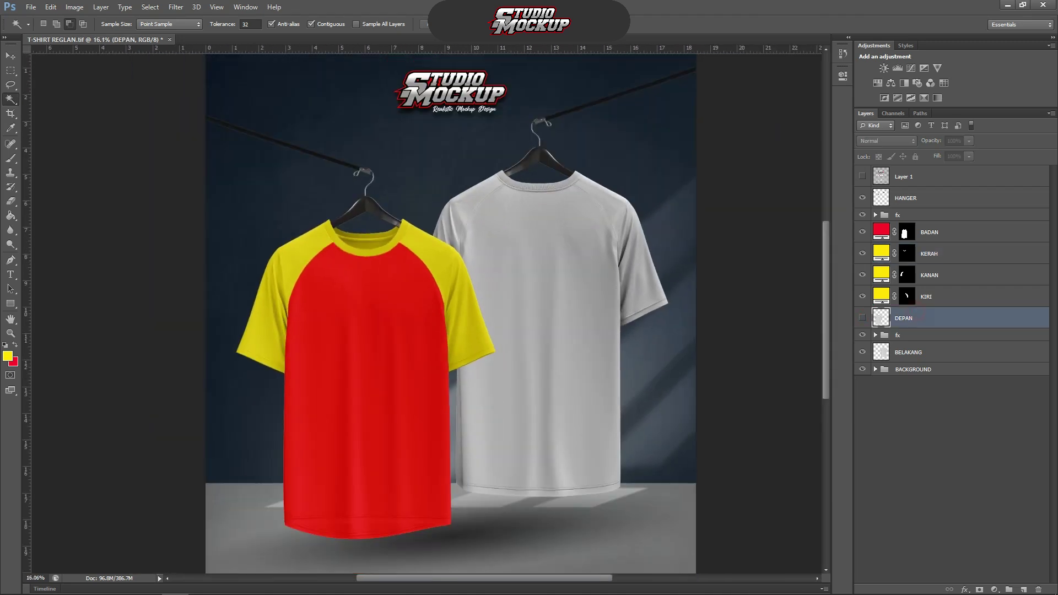
{"action": "key", "text": "Delete"}
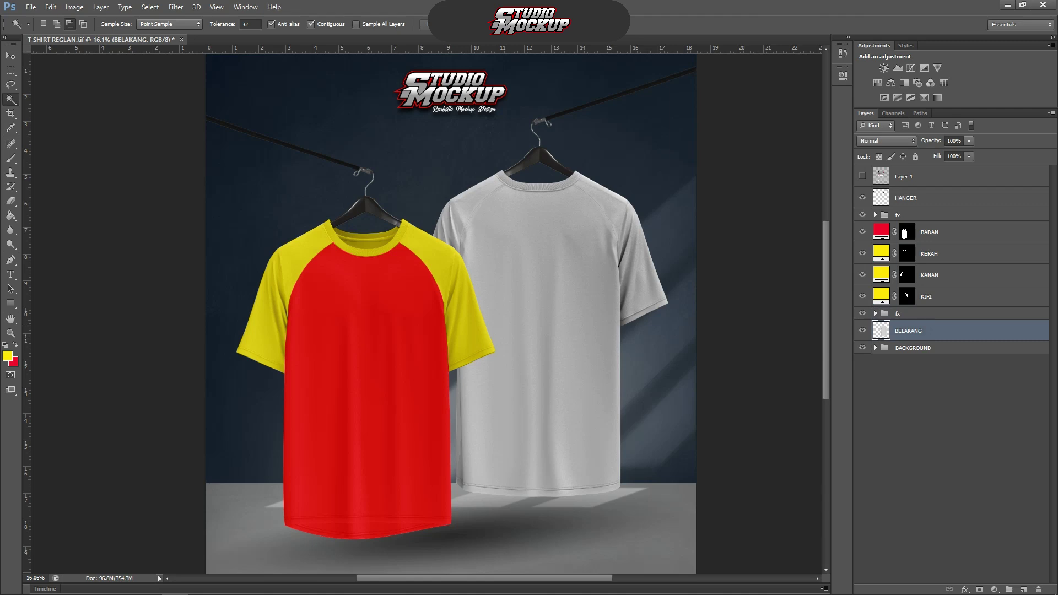
Group the upper fx group with the BADAN, KERAH, KANAN and KIRI layers and name the group DEPAN.
{"action": "left_click_drag", "start_coordinate": [496, 300], "coordinate": [470, 304]}
{"action": "left_click", "coordinate": [959, 215]}
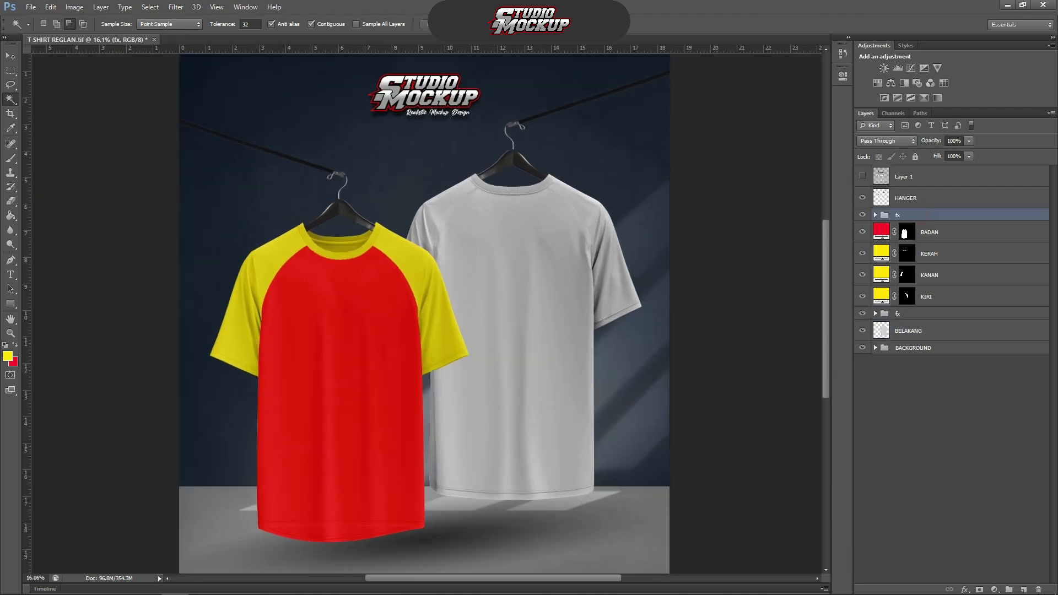
{"action": "left_click", "coordinate": [959, 254], "text": "shift"}
{"action": "left_click", "coordinate": [959, 294], "text": "shift"}
{"action": "key", "text": "ctrl+g"}
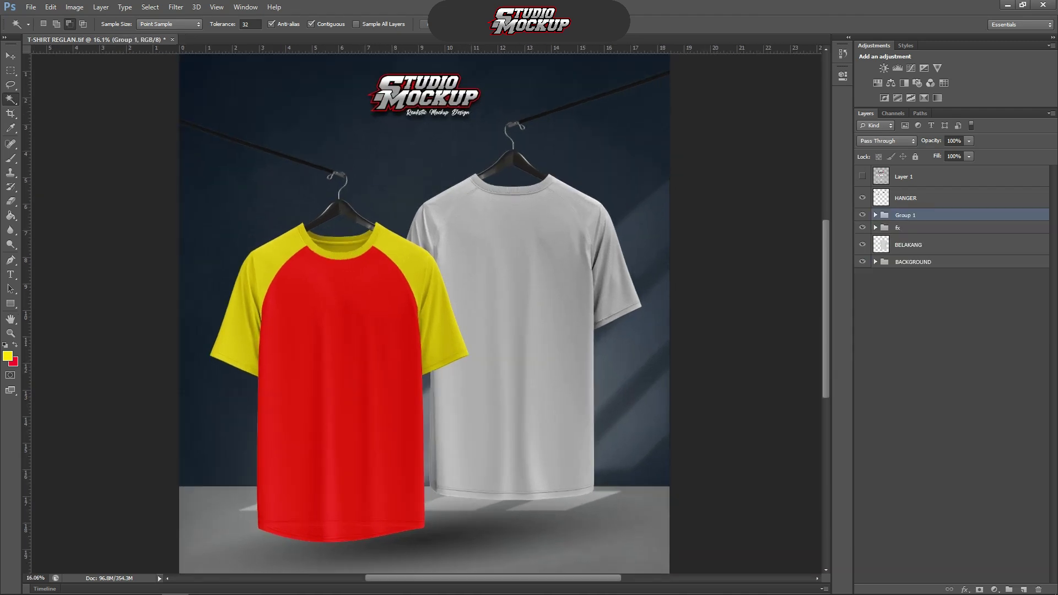
{"action": "double_click", "coordinate": [906, 215]}
{"action": "key", "text": "Return"}
Group the remaining fx group with the BELAKANG layer and name the new group BELAKANG.
{"action": "left_click", "coordinate": [937, 228]}
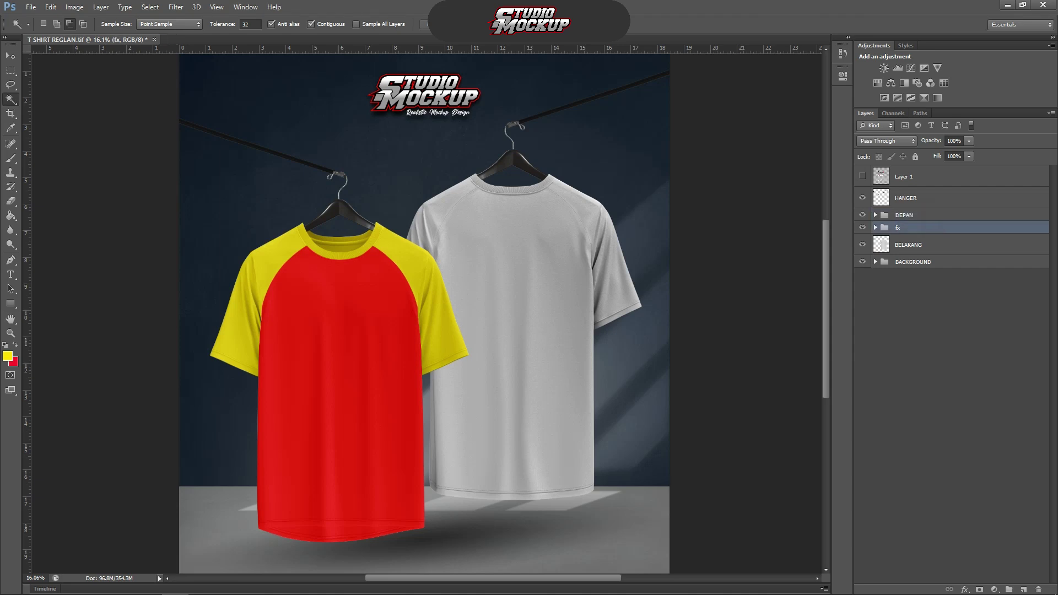
{"action": "left_click", "coordinate": [937, 244], "text": "shift"}
{"action": "key", "text": "ctrl+g"}
{"action": "double_click", "coordinate": [906, 228]}
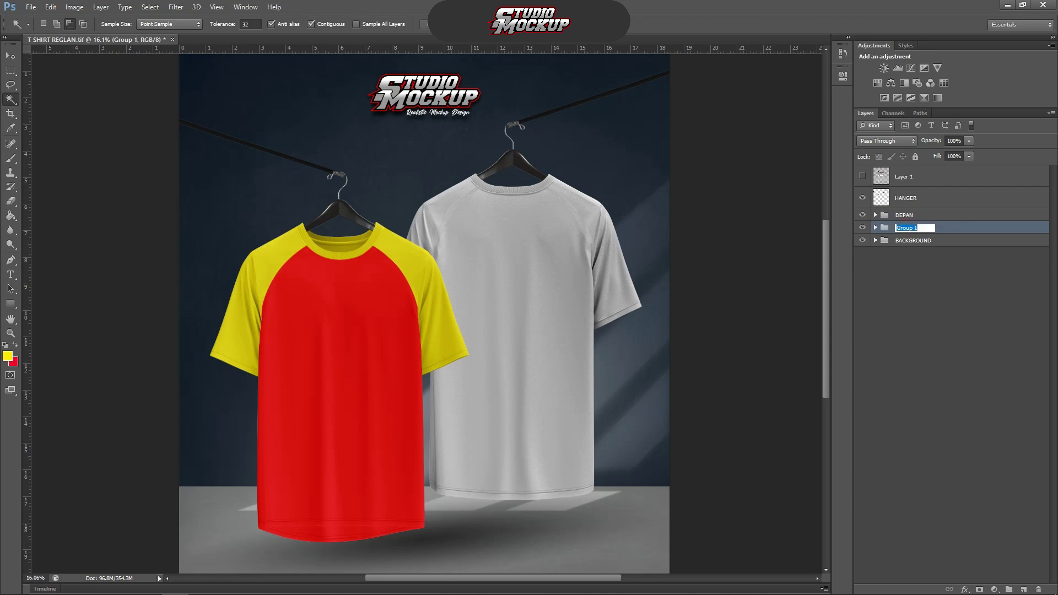
{"action": "type", "text": "BELAKANG"}
{"action": "key", "text": "Return"}
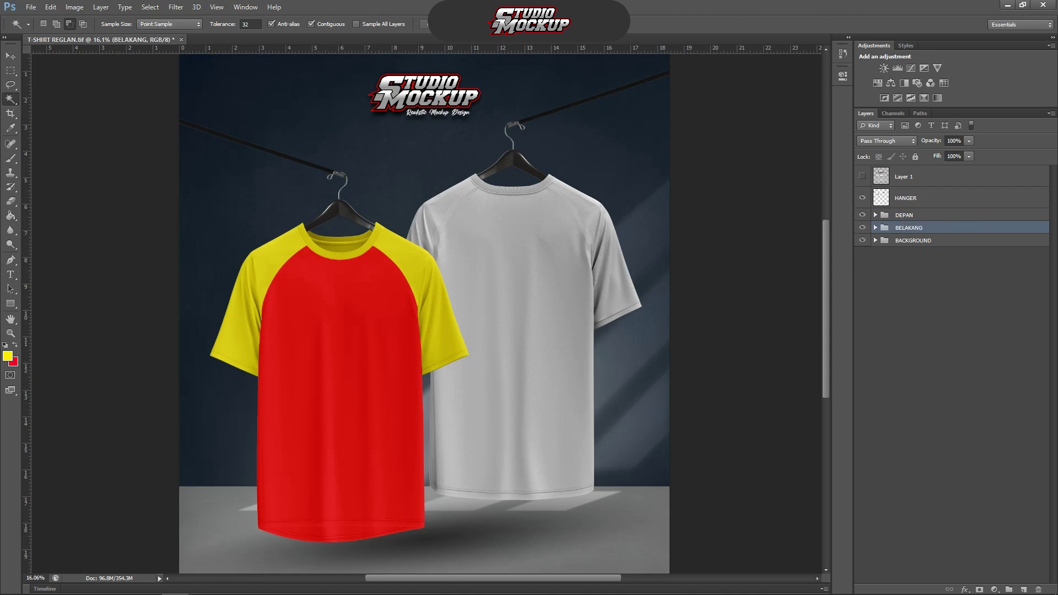
Hide the DEPAN group and make the shirt layer inside the BELAKANG group active.
{"action": "left_click", "coordinate": [876, 228]}
{"action": "left_click", "coordinate": [930, 260]}
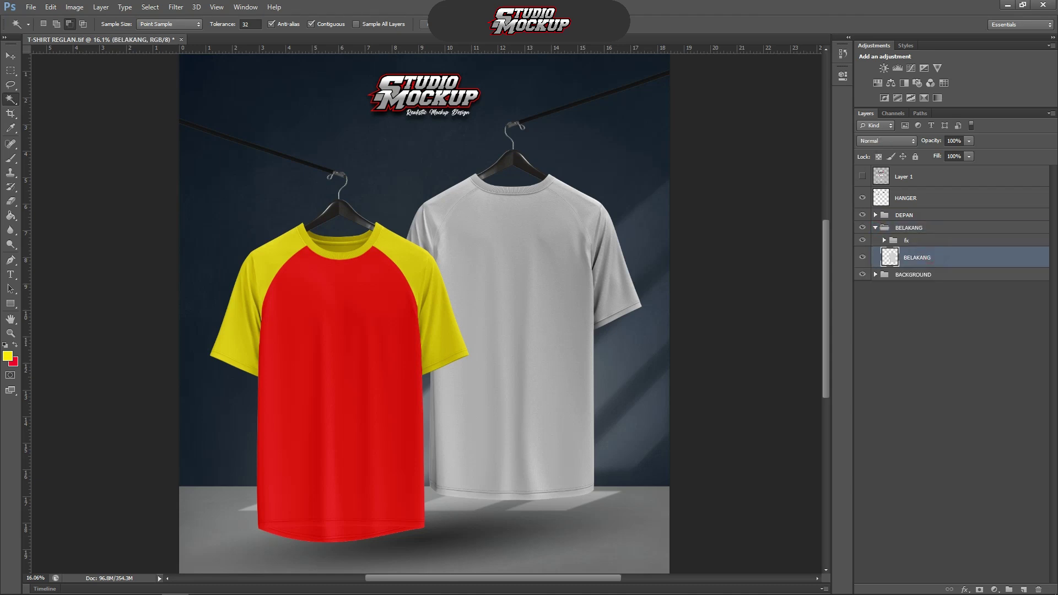
{"action": "left_click", "coordinate": [863, 215]}
{"action": "scroll", "coordinate": [514, 211], "scroll_direction": "up", "scroll_amount": 10}
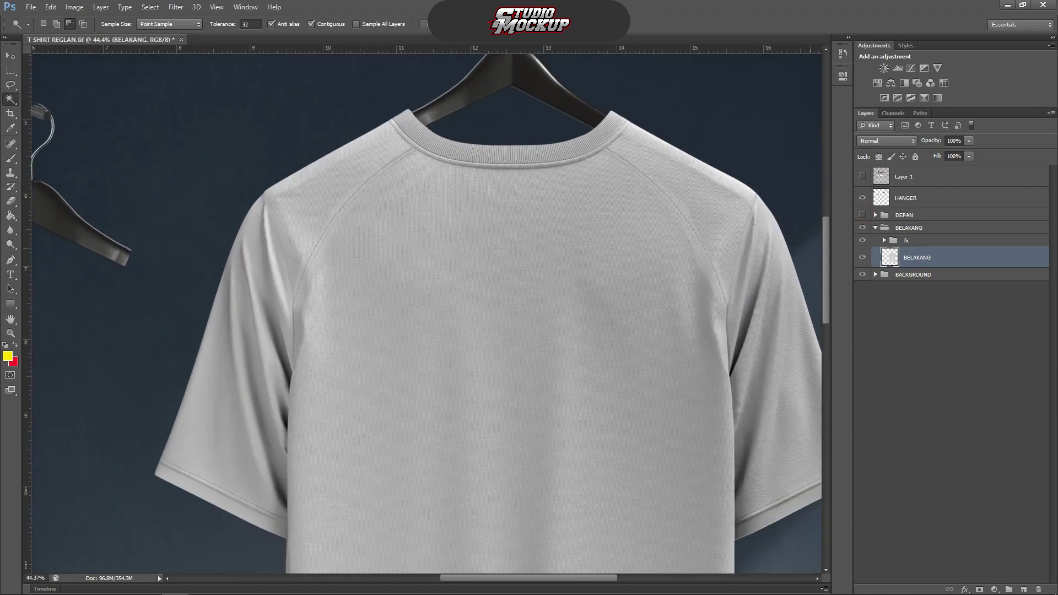
{"action": "scroll", "coordinate": [469, 160], "scroll_direction": "up", "scroll_amount": 3}
{"action": "scroll", "coordinate": [116, 265], "scroll_direction": "down", "scroll_amount": 2}
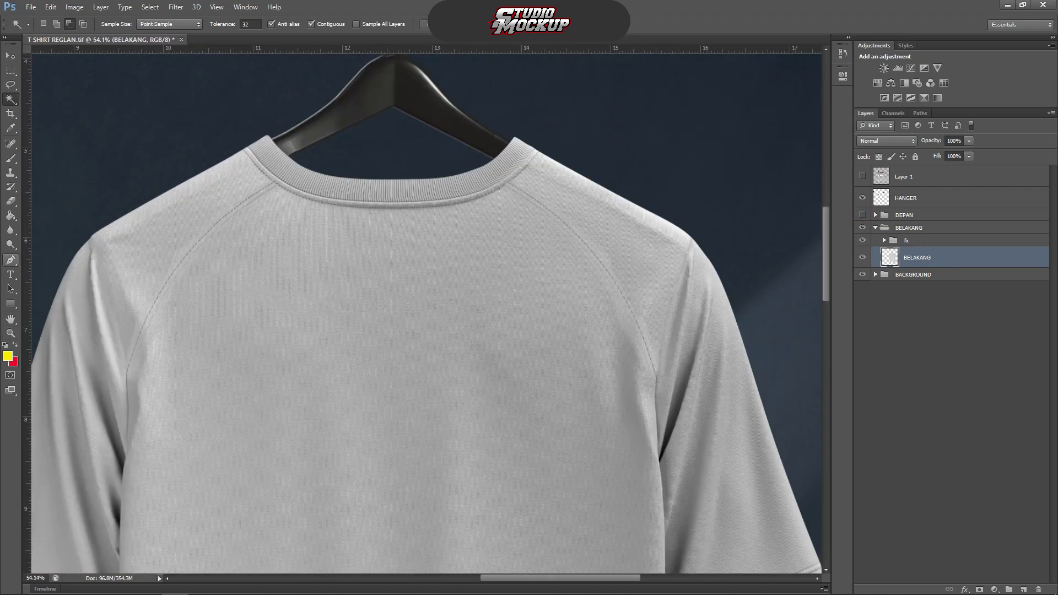
Trace a path along the lower edge of the back shirt's collar and close it around the area above.
{"action": "left_click", "coordinate": [11, 259]}
{"action": "scroll", "coordinate": [229, 135], "scroll_direction": "up", "scroll_amount": 3}
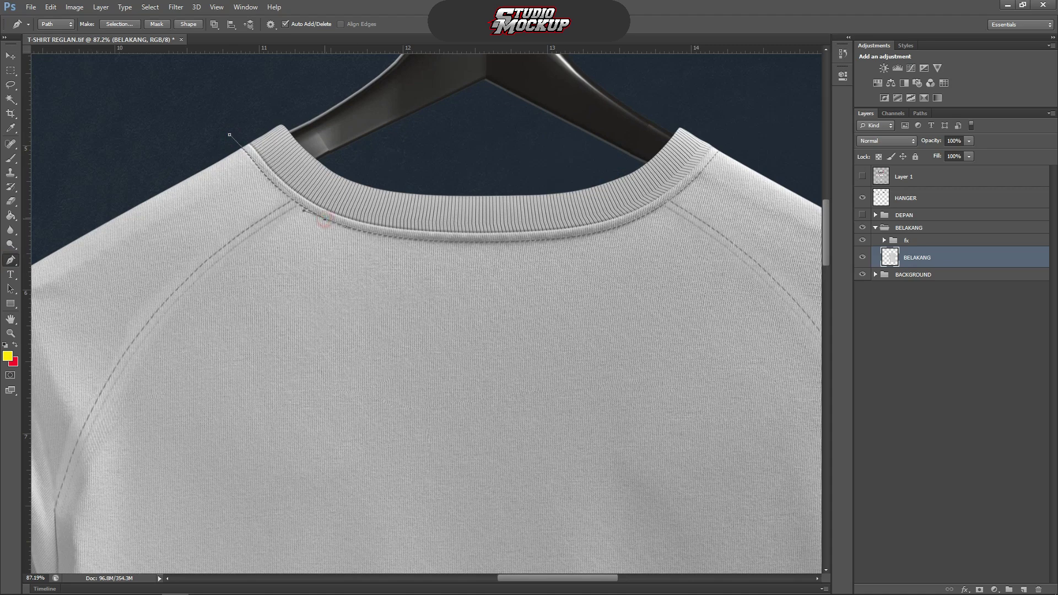
{"action": "left_click_drag", "start_coordinate": [325, 219], "coordinate": [375, 239]}
{"action": "left_click", "coordinate": [324, 221], "text": "alt"}
{"action": "left_click", "coordinate": [479, 243]}
{"action": "left_click_drag", "start_coordinate": [687, 185], "coordinate": [745, 119]}
{"action": "scroll", "coordinate": [625, 159], "scroll_direction": "down", "scroll_amount": 3}
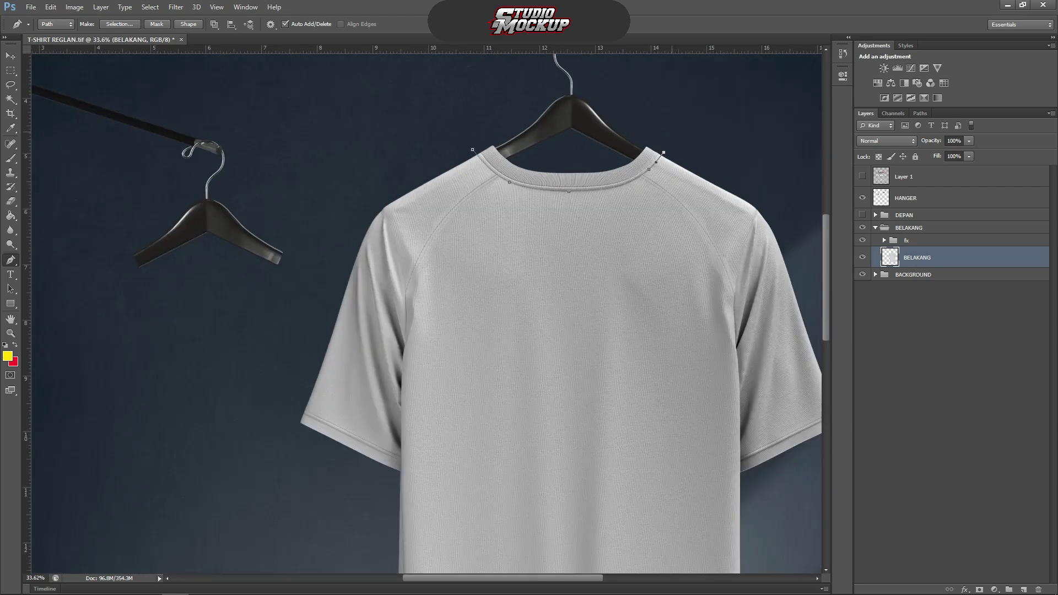
{"action": "left_click", "coordinate": [473, 123]}
{"action": "left_click", "coordinate": [473, 148]}
{"action": "scroll", "coordinate": [518, 136], "scroll_direction": "up", "scroll_amount": 2}
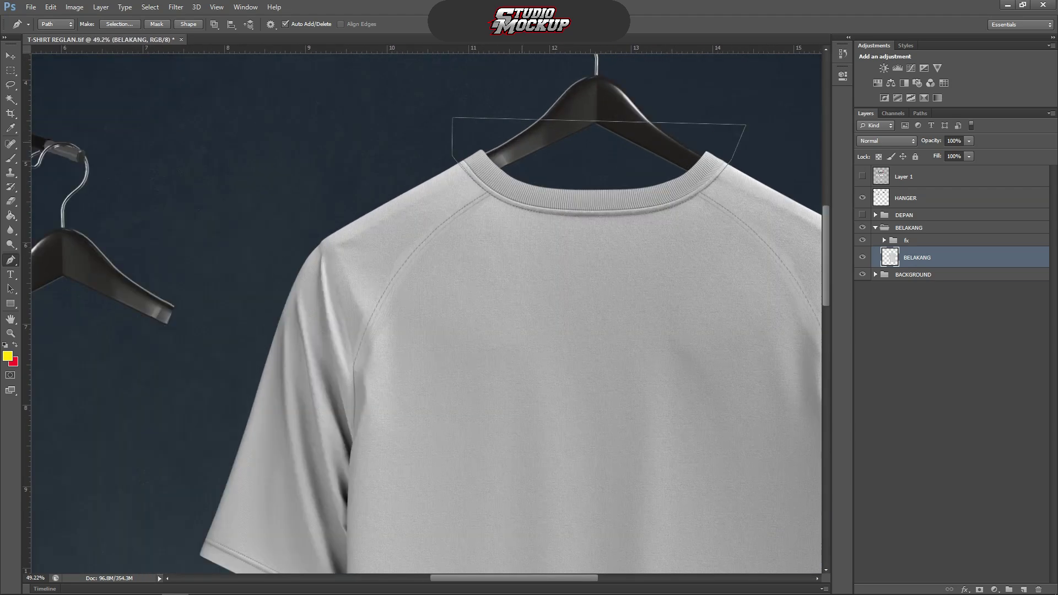
Convert the collar path to a selection and subtract the empty area outside the back shirt's collar.
{"action": "key", "text": "ctrl+Return"}
{"action": "key", "text": "w"}
{"action": "left_click", "coordinate": [472, 124], "text": "alt"}
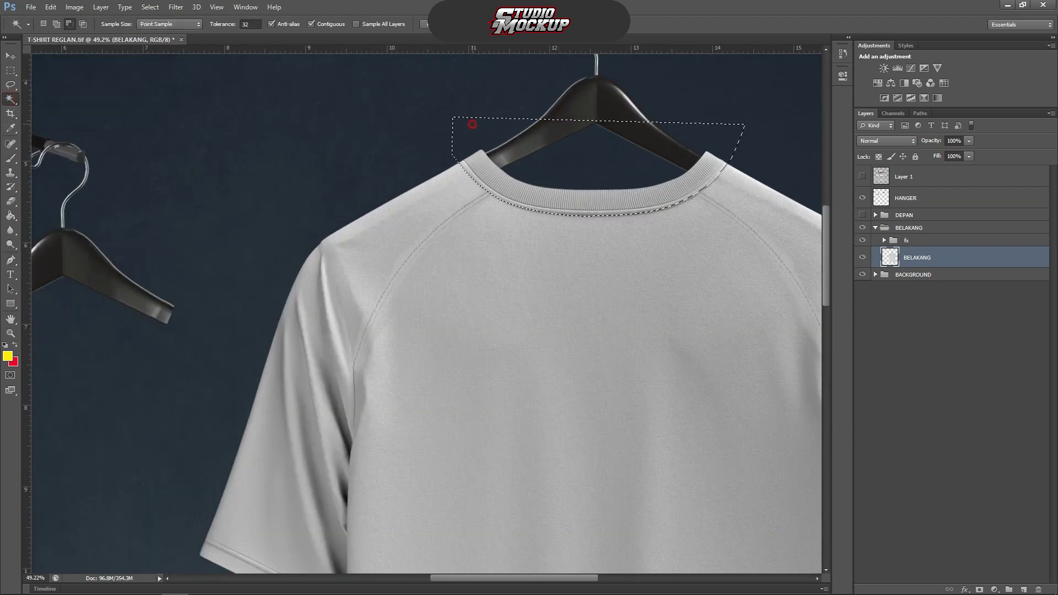
Add a yellow fbec03 Solid Color fill for the back collar and name the layer KERAH.
{"action": "left_click", "coordinate": [995, 589]}
{"action": "left_click", "coordinate": [964, 349]}
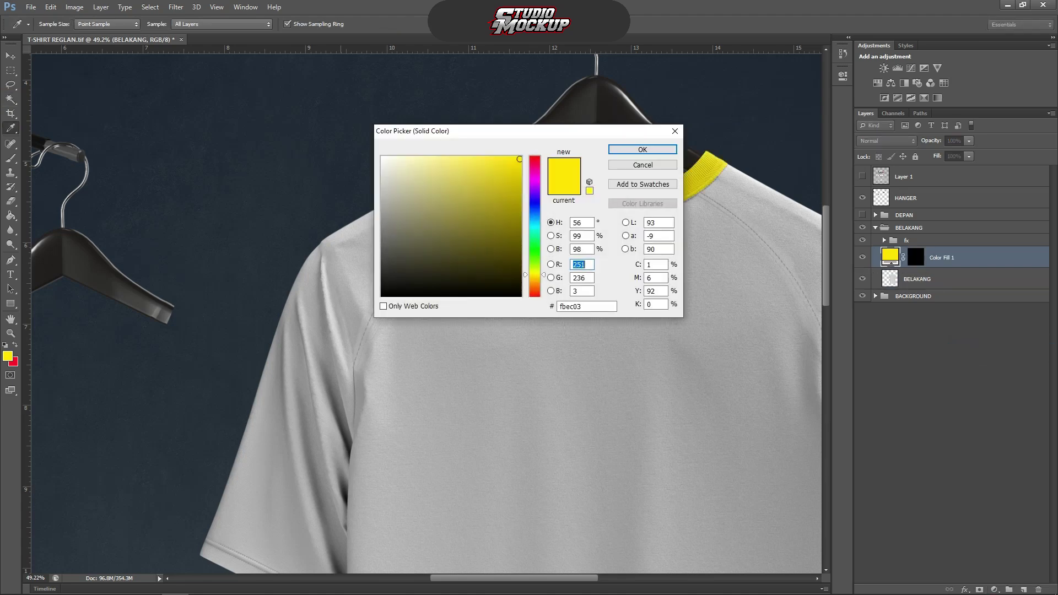
{"action": "key", "text": "Return"}
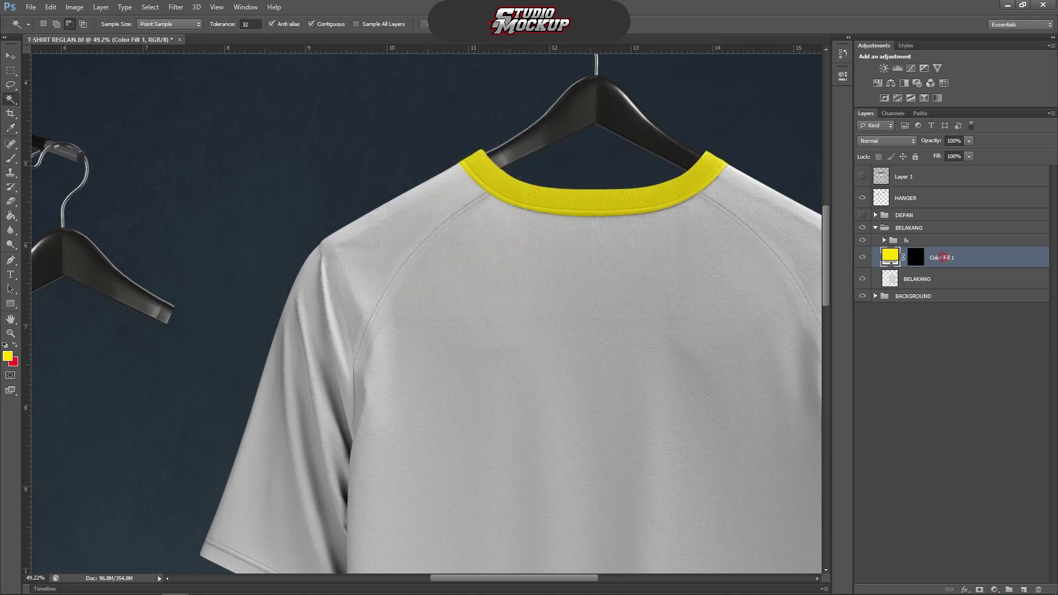
{"action": "double_click", "coordinate": [943, 258]}
{"action": "type", "text": "KERAH"}
{"action": "key", "text": "Return"}
Make the BELAKANG shirt layer below the back collar's KERAH fill active again.
{"action": "left_click", "coordinate": [954, 279]}
{"action": "scroll", "coordinate": [687, 292], "scroll_direction": "down", "scroll_amount": 3}
{"action": "scroll", "coordinate": [450, 282], "scroll_direction": "up", "scroll_amount": 3}
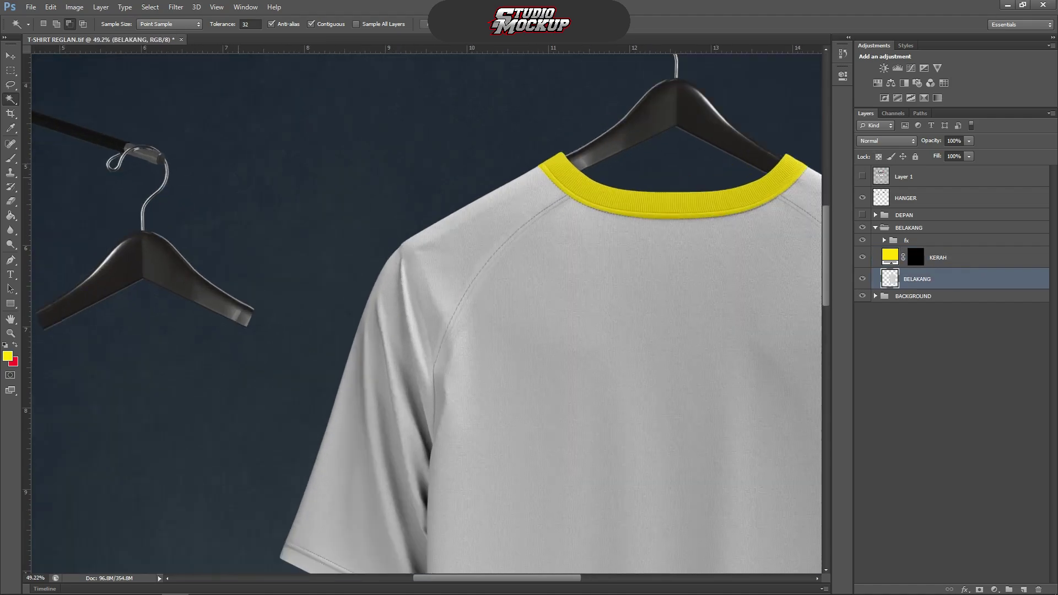
Start a Pen path beside the collar's left shoulder corner and bring it over the collar to the left raglan seam.
{"action": "key", "text": "p"}
{"action": "scroll", "coordinate": [571, 167], "scroll_direction": "up", "scroll_amount": 5}
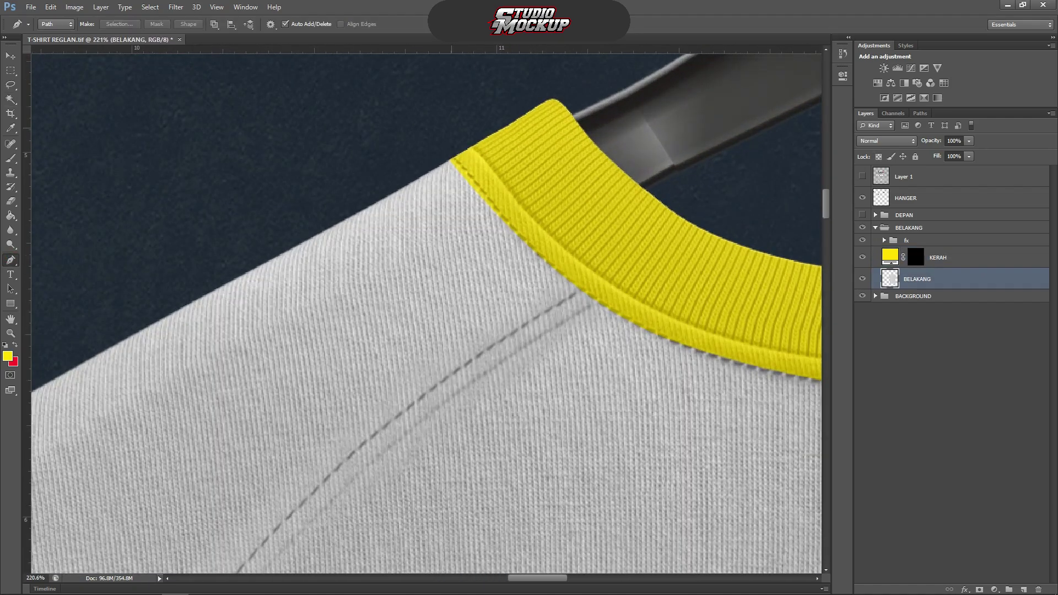
{"action": "scroll", "coordinate": [463, 140], "scroll_direction": "down", "scroll_amount": 3}
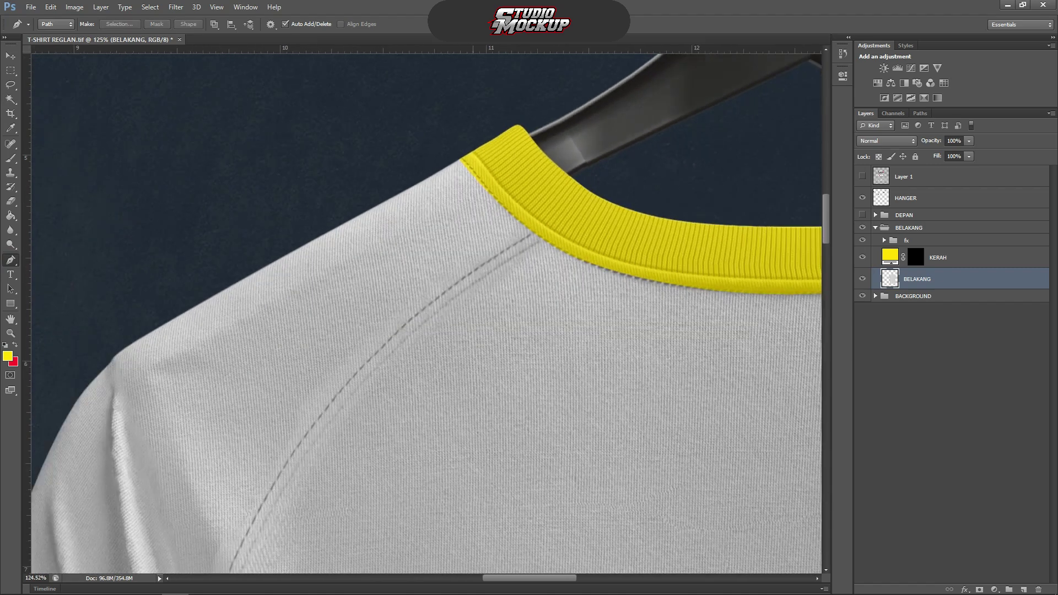
{"action": "scroll", "coordinate": [485, 176], "scroll_direction": "up", "scroll_amount": 2}
{"action": "left_click", "coordinate": [463, 147]}
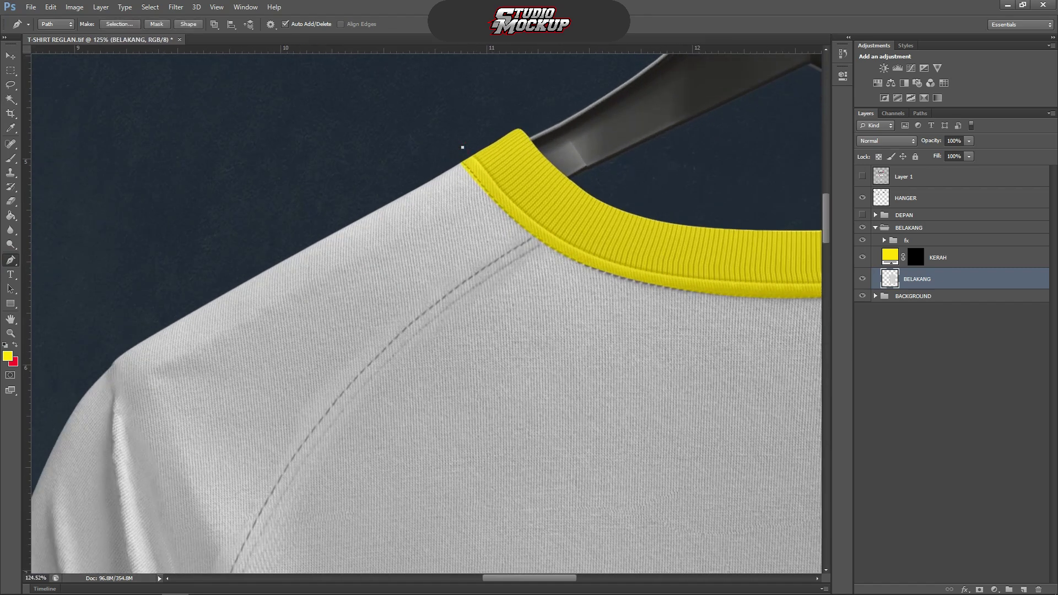
{"action": "key", "text": "ctrl+z"}
{"action": "left_click", "coordinate": [467, 144]}
{"action": "left_click_drag", "start_coordinate": [555, 234], "coordinate": [603, 259]}
{"action": "left_click", "coordinate": [556, 235], "text": "alt"}
{"action": "scroll", "coordinate": [557, 236], "scroll_direction": "down", "scroll_amount": 5}
{"action": "scroll", "coordinate": [457, 317], "scroll_direction": "up", "scroll_amount": 1}
Continue the path in curves down the back shirt's left raglan seam to the underarm.
{"action": "left_click_drag", "start_coordinate": [454, 314], "coordinate": [383, 516]}
{"action": "scroll", "coordinate": [404, 383], "scroll_direction": "down", "scroll_amount": 2}
{"action": "scroll", "coordinate": [390, 450], "scroll_direction": "up", "scroll_amount": 2}
{"action": "scroll", "coordinate": [399, 419], "scroll_direction": "down", "scroll_amount": 5}
{"action": "scroll", "coordinate": [400, 457], "scroll_direction": "up", "scroll_amount": 2}
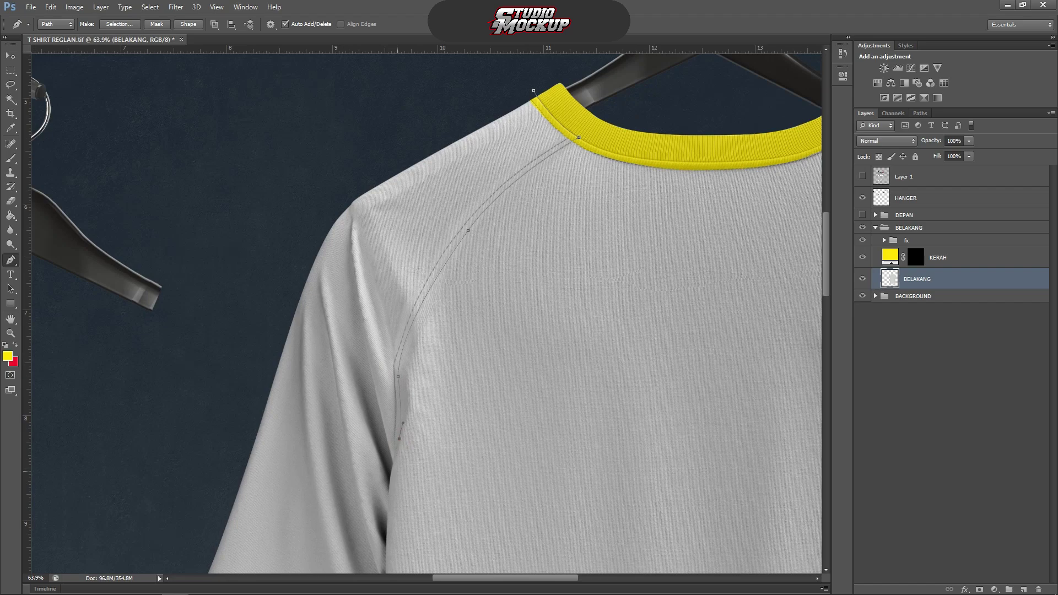
{"action": "scroll", "coordinate": [397, 479], "scroll_direction": "down", "scroll_amount": 3}
{"action": "scroll", "coordinate": [397, 479], "scroll_direction": "up", "scroll_amount": 3}
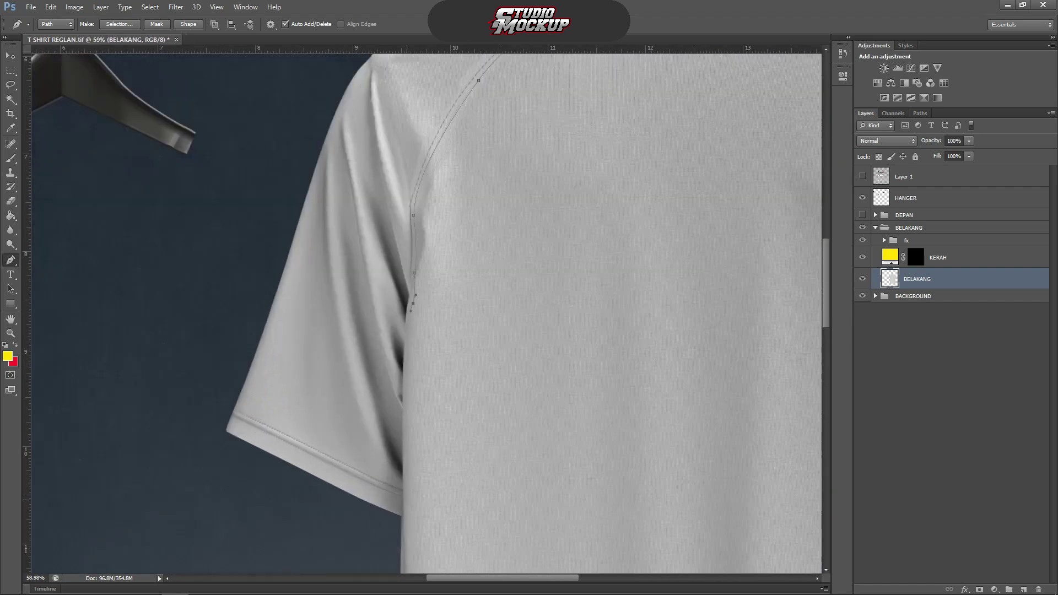
Extend the path past the left sleeve's hem and close it around the sleeve's outer side and shoulder.
{"action": "left_click_drag", "start_coordinate": [406, 500], "coordinate": [408, 540]}
{"action": "left_click", "coordinate": [184, 457]}
{"action": "left_click", "coordinate": [313, 99]}
{"action": "scroll", "coordinate": [324, 213], "scroll_direction": "down", "scroll_amount": 5}
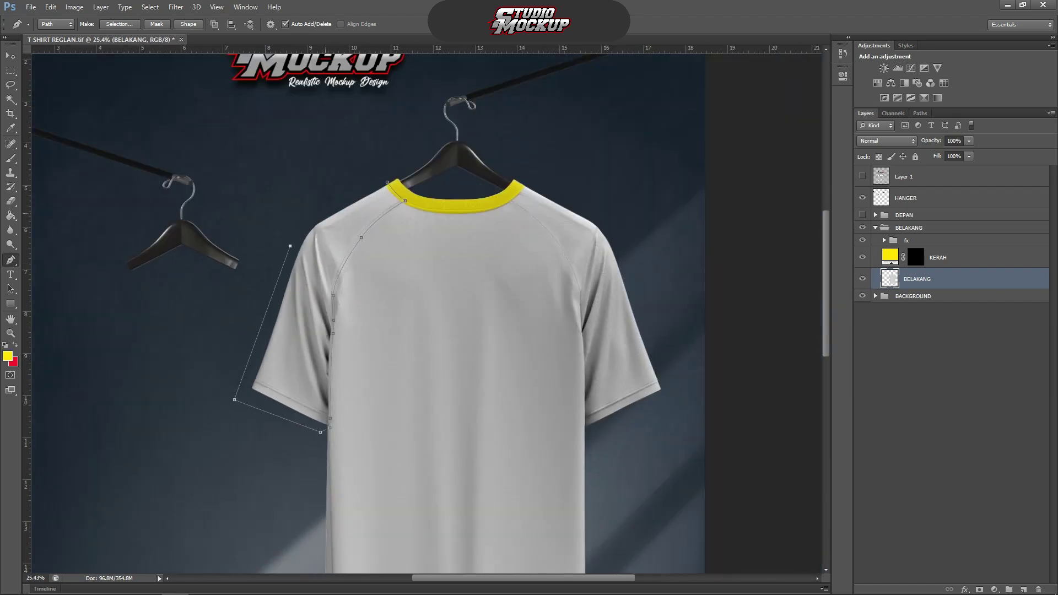
{"action": "scroll", "coordinate": [384, 183], "scroll_direction": "up", "scroll_amount": 2}
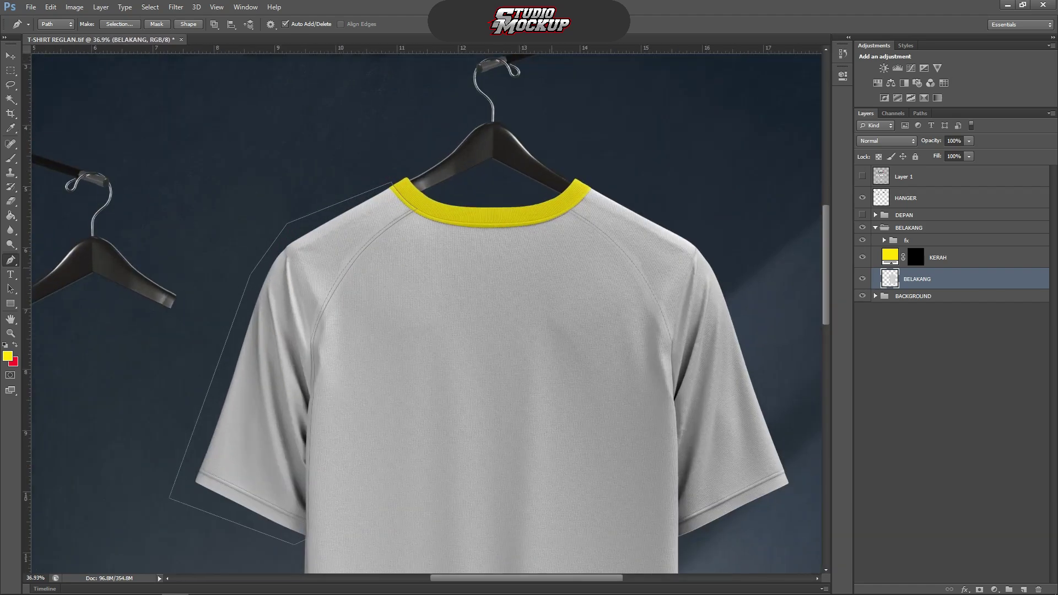
Convert the left sleeve path to a selection and subtract the empty area outside the sleeve with the Magic Wand.
{"action": "key", "text": "ctrl+Return"}
{"action": "key", "text": "w"}
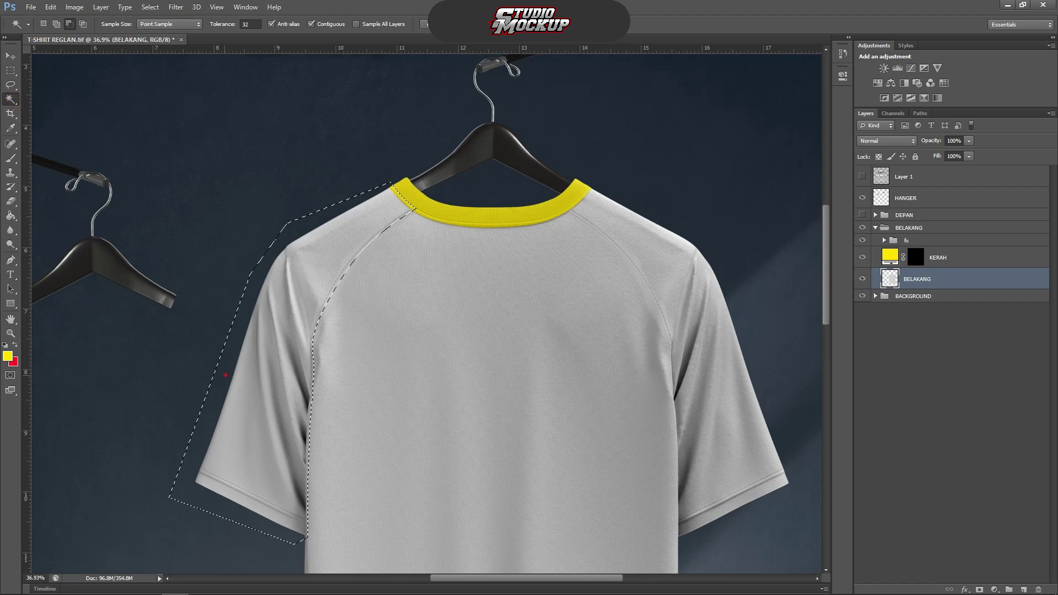
{"action": "left_click", "coordinate": [225, 375]}
{"action": "scroll", "coordinate": [237, 375], "scroll_direction": "down", "scroll_amount": 2}
{"action": "scroll", "coordinate": [288, 302], "scroll_direction": "up", "scroll_amount": 3}
Add a red ff002a Solid Color fill for the back shirt's left sleeve and name the layer KIRI.
{"action": "left_click", "coordinate": [994, 589]}
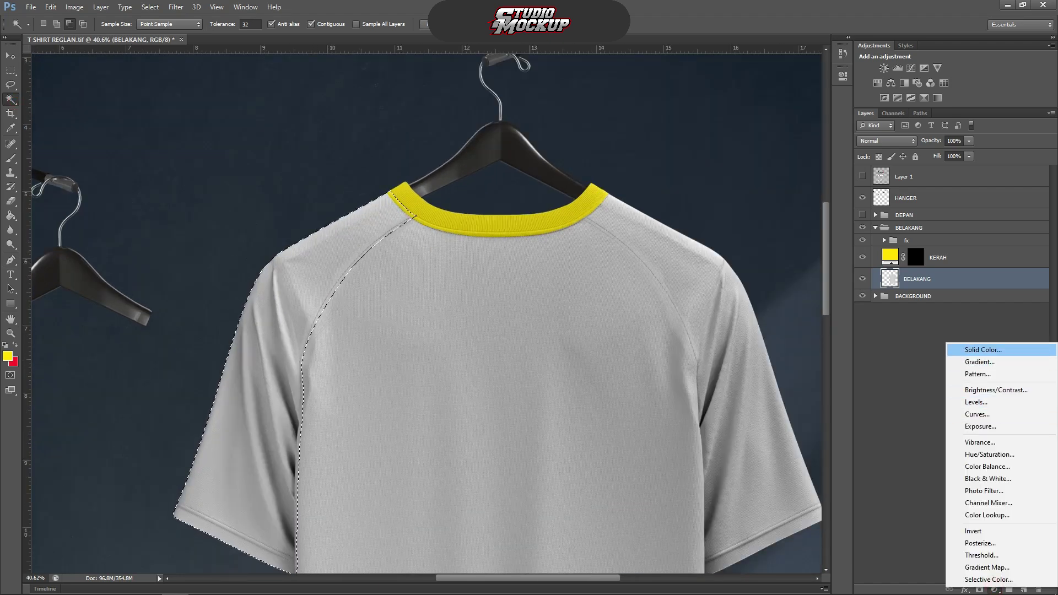
{"action": "left_click", "coordinate": [984, 349]}
{"action": "left_click", "coordinate": [13, 363]}
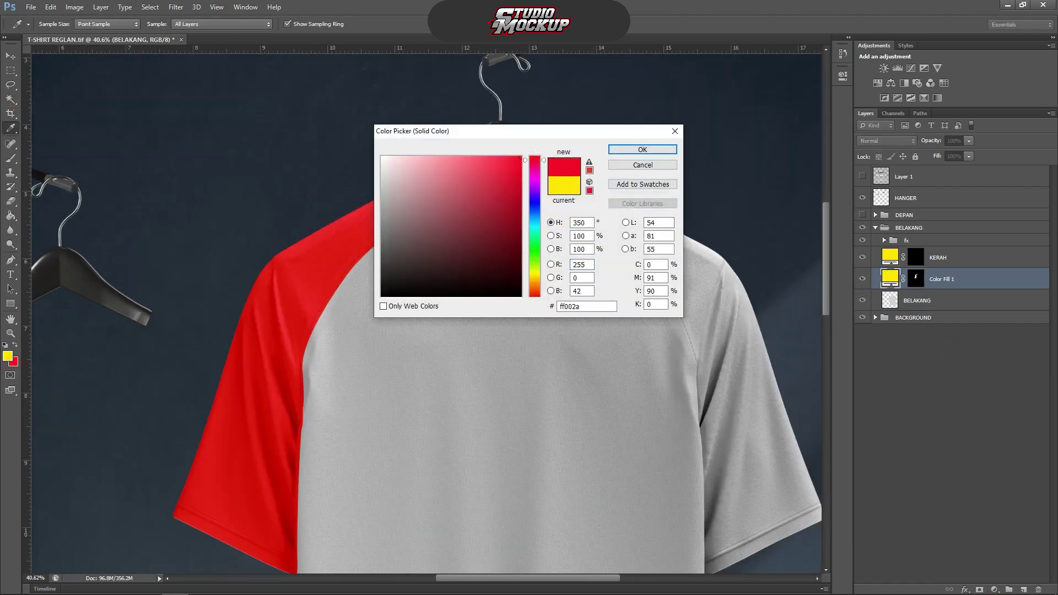
{"action": "key", "text": "Return"}
{"action": "double_click", "coordinate": [945, 280]}
{"action": "type", "text": "KIRI"}
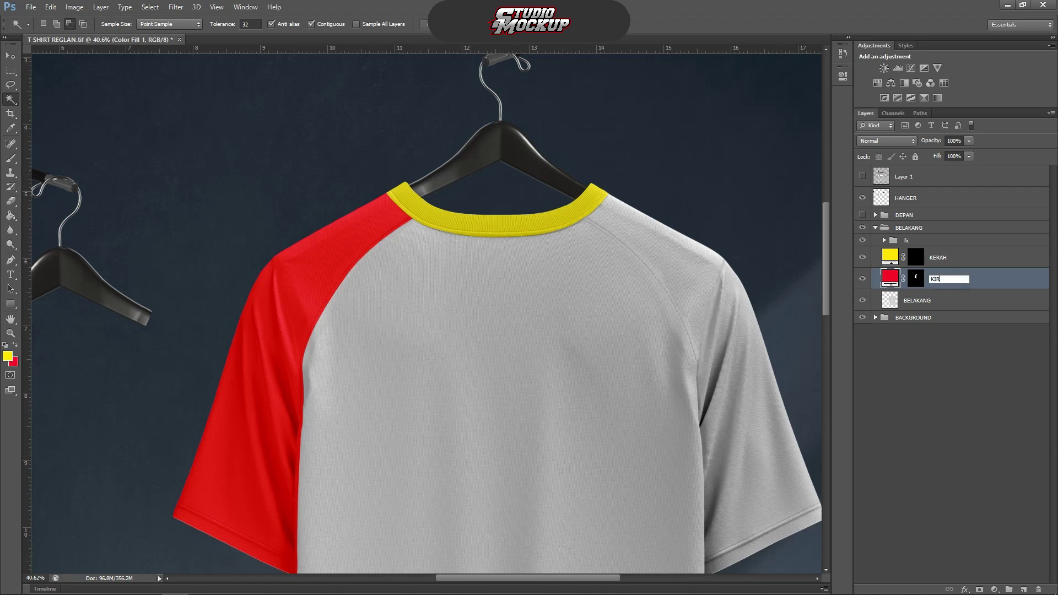
{"action": "key", "text": "Return"}
Make the BELAKANG shirt layer active and start a Pen path from the collar's right shoulder corner to the right raglan seam.
{"action": "scroll", "coordinate": [661, 206], "scroll_direction": "down", "scroll_amount": 4}
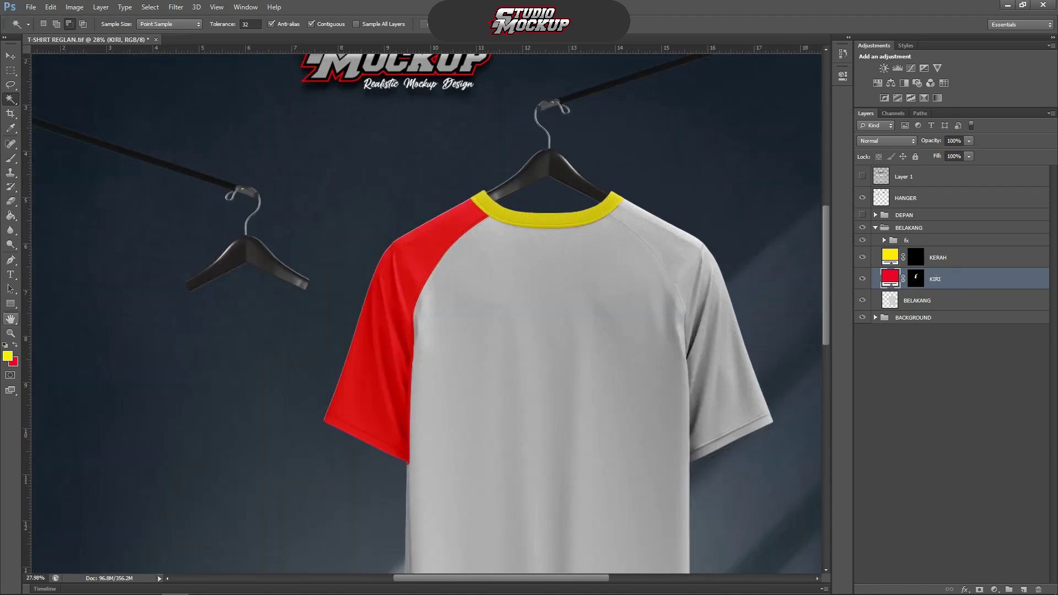
{"action": "left_click", "coordinate": [11, 260]}
{"action": "scroll", "coordinate": [640, 228], "scroll_direction": "up", "scroll_amount": 8}
{"action": "left_click", "coordinate": [931, 301]}
{"action": "scroll", "coordinate": [637, 142], "scroll_direction": "up", "scroll_amount": 5}
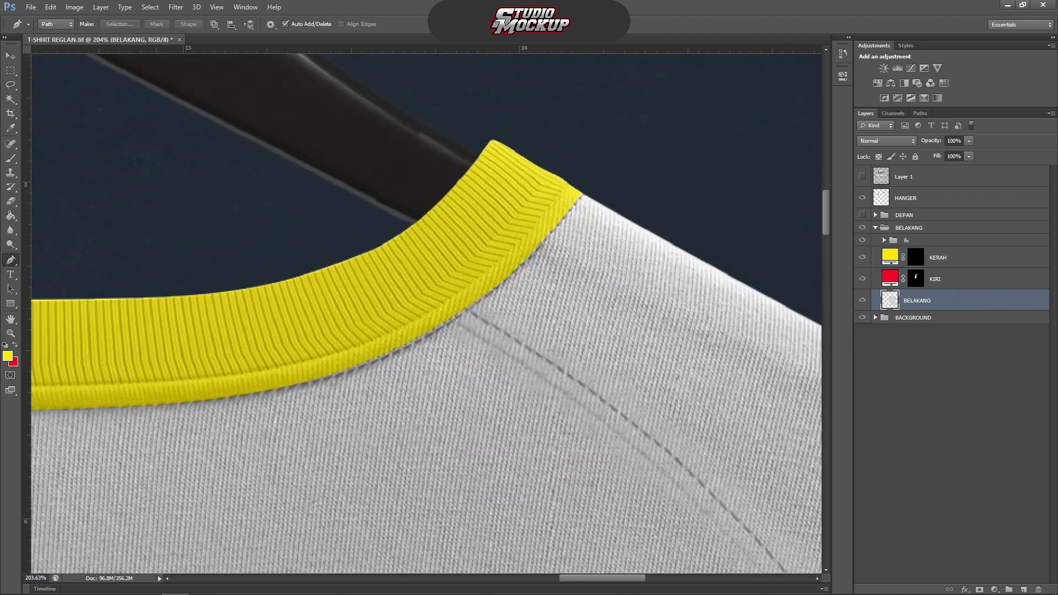
{"action": "left_click_drag", "start_coordinate": [460, 292], "coordinate": [393, 332]}
{"action": "left_click", "coordinate": [459, 293], "text": "alt"}
{"action": "scroll", "coordinate": [463, 300], "scroll_direction": "up", "scroll_amount": 3}
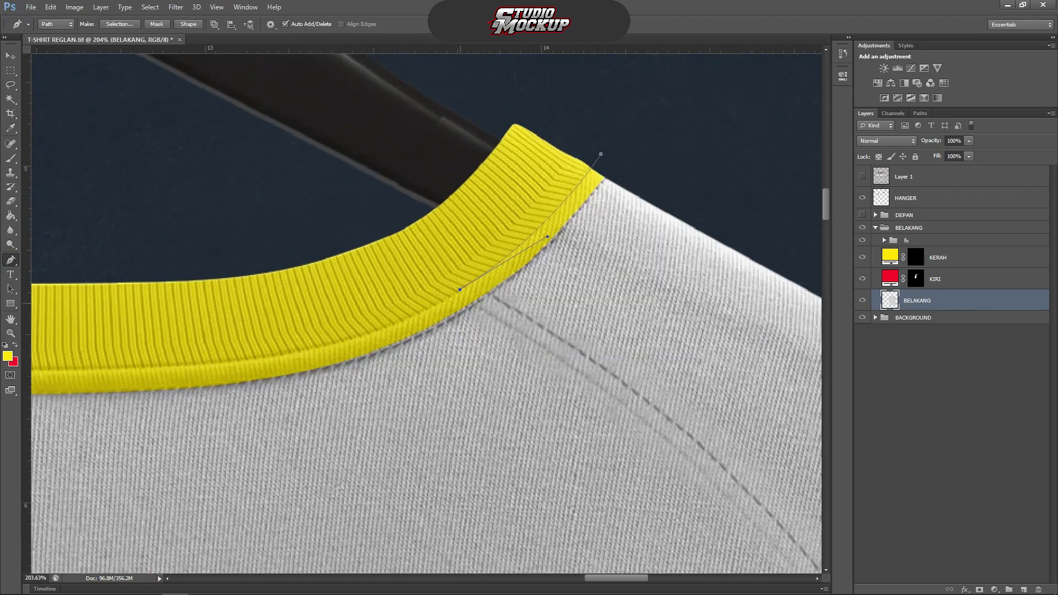
{"action": "scroll", "coordinate": [487, 301], "scroll_direction": "down", "scroll_amount": 6}
{"action": "scroll", "coordinate": [503, 300], "scroll_direction": "up", "scroll_amount": 6}
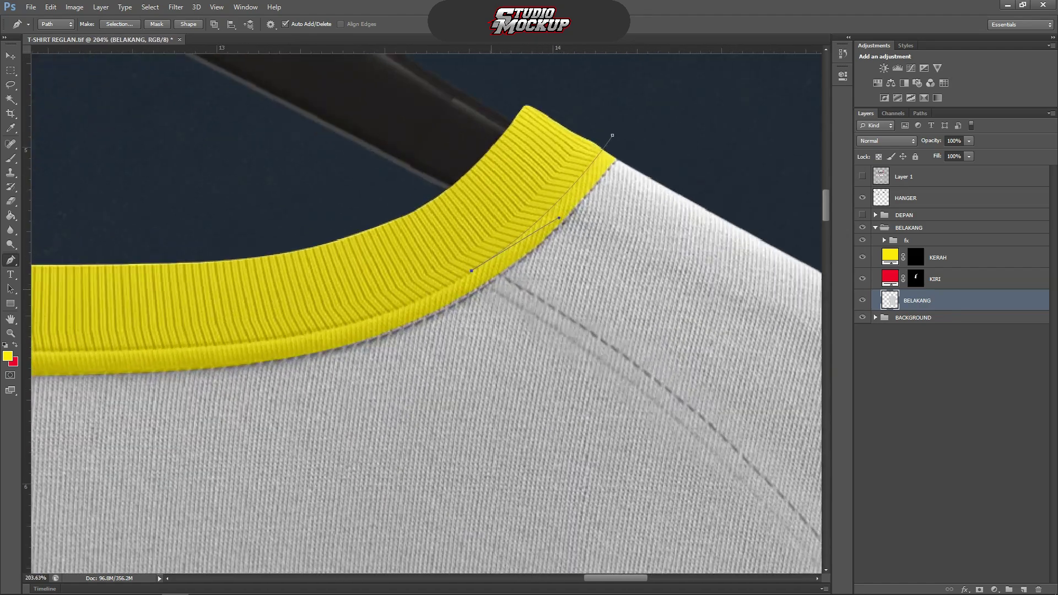
Trace the path down the back shirt's right raglan seam, past the underarm and along the body to the sleeve hem.
{"action": "scroll", "coordinate": [521, 239], "scroll_direction": "down", "scroll_amount": 8}
{"action": "scroll", "coordinate": [590, 386], "scroll_direction": "up", "scroll_amount": 4}
{"action": "left_click_drag", "start_coordinate": [585, 392], "coordinate": [649, 508]}
{"action": "left_click", "coordinate": [586, 392], "text": "alt"}
{"action": "scroll", "coordinate": [587, 304], "scroll_direction": "down", "scroll_amount": 5}
{"action": "scroll", "coordinate": [626, 435], "scroll_direction": "up", "scroll_amount": 5}
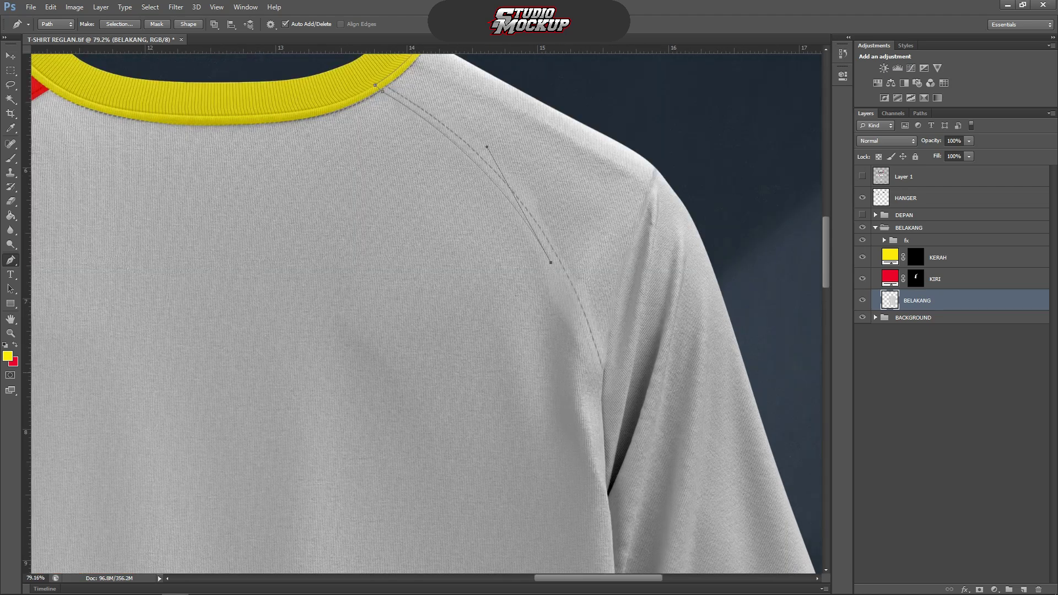
{"action": "left_click_drag", "start_coordinate": [597, 382], "coordinate": [601, 402]}
{"action": "left_click_drag", "start_coordinate": [600, 481], "coordinate": [585, 528]}
{"action": "scroll", "coordinate": [579, 276], "scroll_direction": "down", "scroll_amount": 7}
{"action": "scroll", "coordinate": [598, 496], "scroll_direction": "up", "scroll_amount": 5}
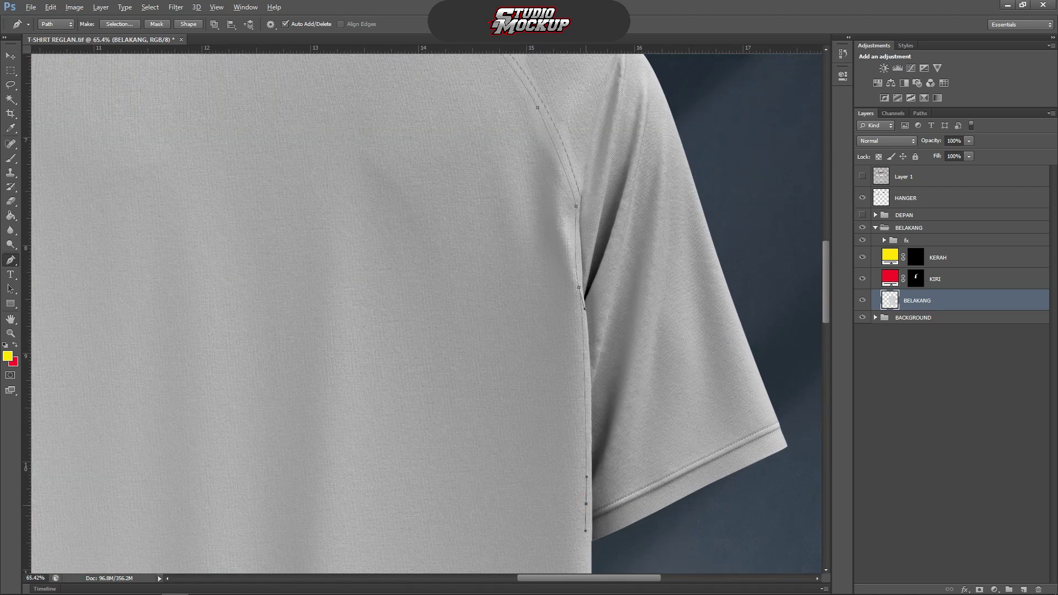
Close the path around the right sleeve's outer side and convert it to a selection without the empty area outside the sleeve.
{"action": "left_click", "coordinate": [809, 442]}
{"action": "scroll", "coordinate": [809, 442], "scroll_direction": "down", "scroll_amount": 2}
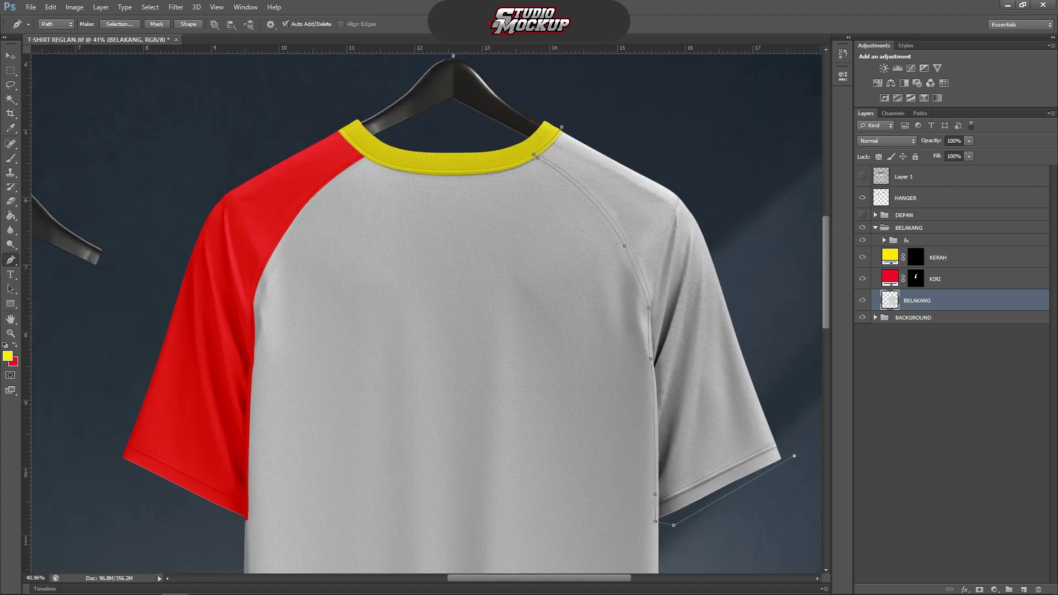
{"action": "left_click", "coordinate": [752, 194]}
{"action": "left_click", "coordinate": [583, 118]}
{"action": "key", "text": "ctrl+Return"}
{"action": "key", "text": "w"}
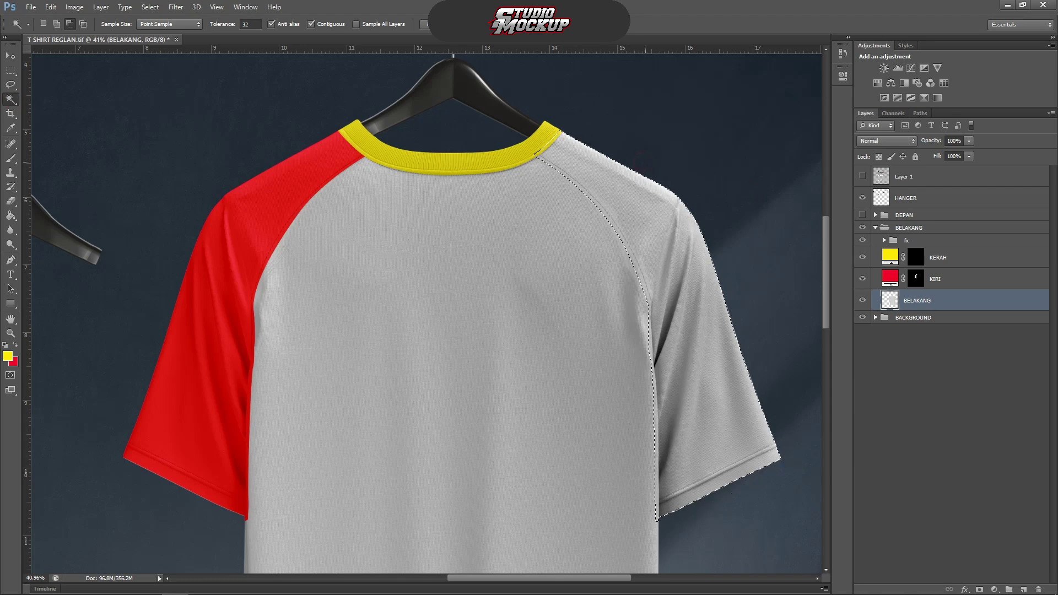
Add a red ff002a Solid Color fill for the back shirt's right sleeve.
{"action": "scroll", "coordinate": [425, 309], "scroll_direction": "down", "scroll_amount": 2}
{"action": "left_click", "coordinate": [994, 589]}
{"action": "left_click", "coordinate": [963, 347]}
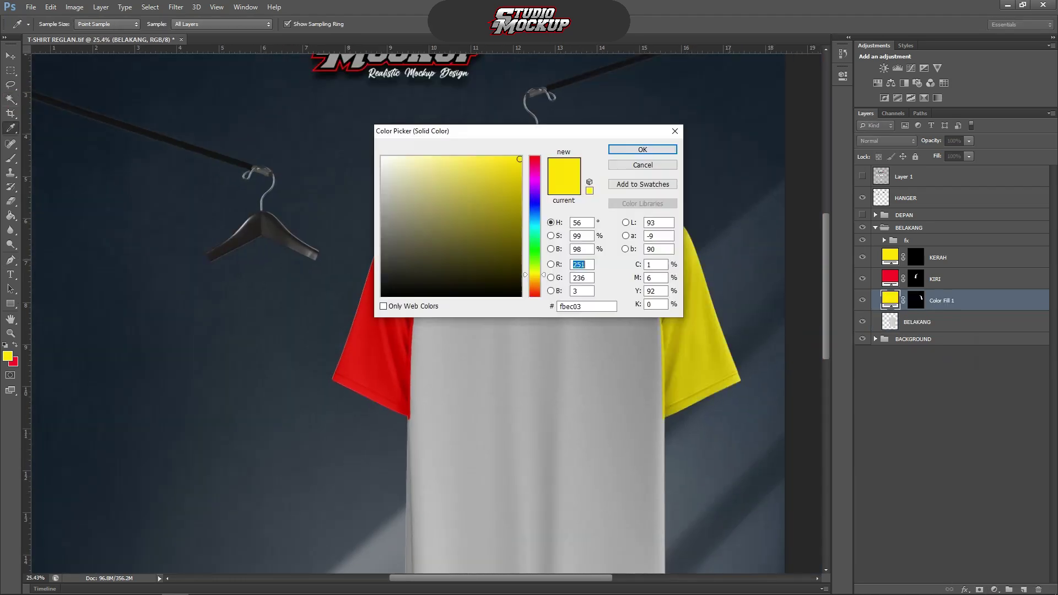
{"action": "left_click", "coordinate": [14, 362]}
{"action": "left_click", "coordinate": [643, 150]}
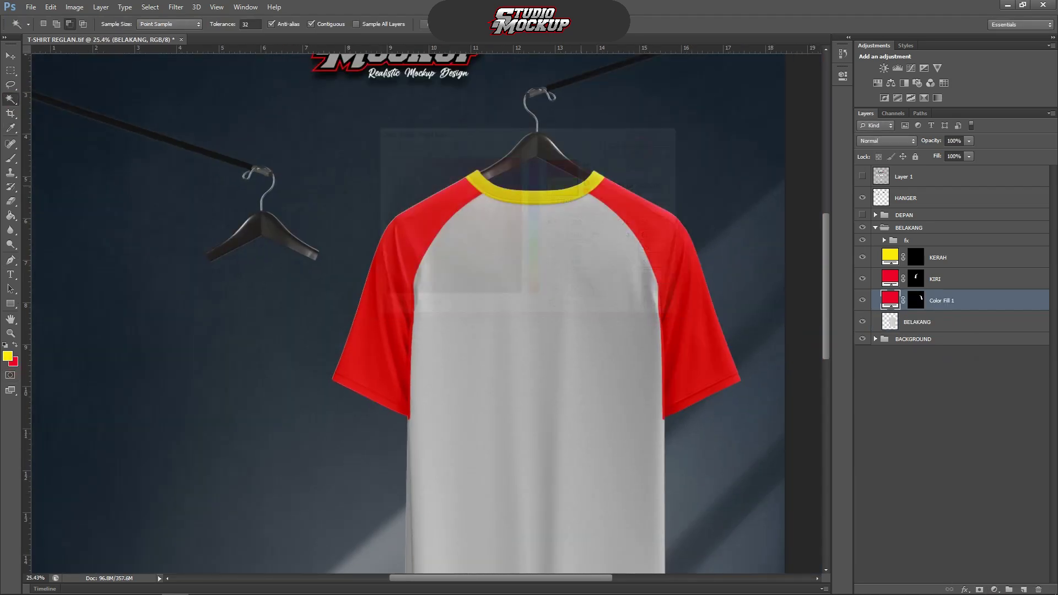
Recolor the right sleeve fill and the KIRI left sleeve fill to yellow fbec03.
{"action": "scroll", "coordinate": [559, 182], "scroll_direction": "up", "scroll_amount": 1}
{"action": "double_click", "coordinate": [890, 300]}
{"action": "left_click", "coordinate": [8, 357]}
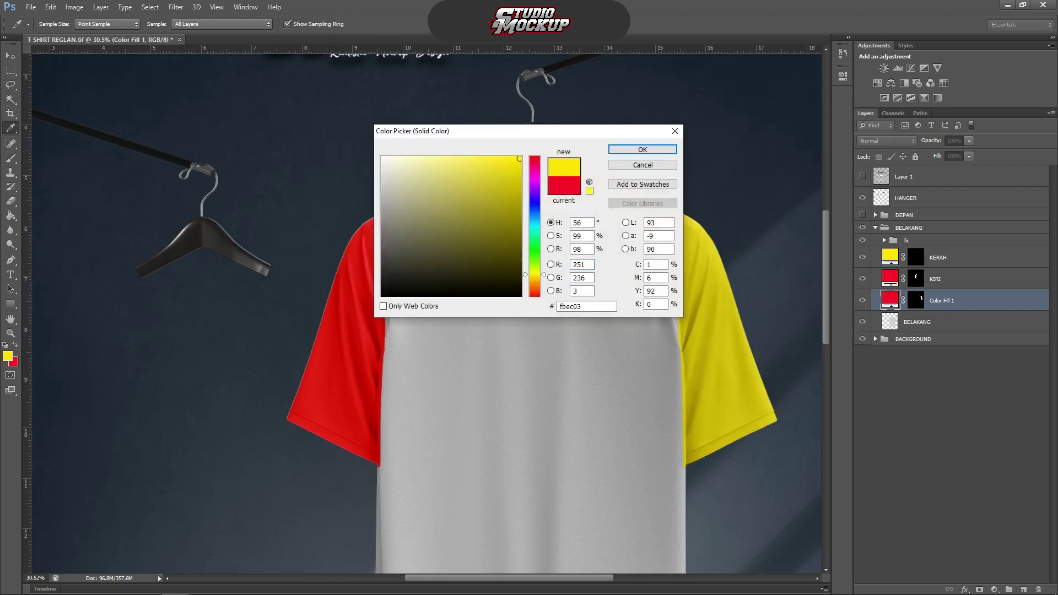
{"action": "left_click", "coordinate": [641, 150]}
{"action": "double_click", "coordinate": [890, 279]}
{"action": "left_click", "coordinate": [8, 357]}
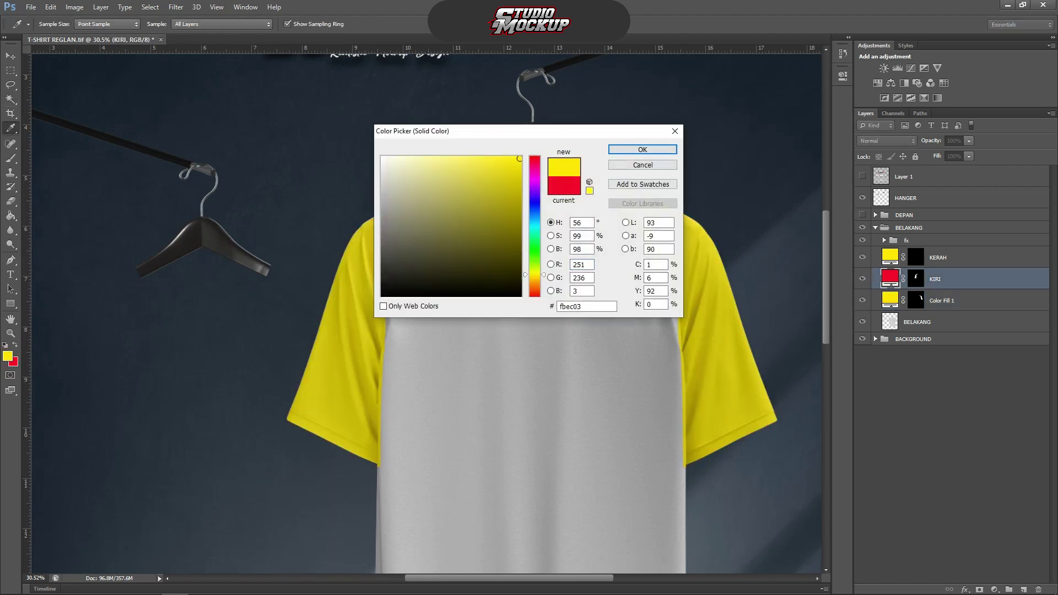
{"action": "left_click", "coordinate": [641, 150]}
Make the BELAKANG shirt layer active and start a body path on the collar's lower edge at the left raglan seam.
{"action": "scroll", "coordinate": [661, 154], "scroll_direction": "down", "scroll_amount": 1}
{"action": "left_click", "coordinate": [917, 322]}
{"action": "scroll", "coordinate": [566, 239], "scroll_direction": "down", "scroll_amount": 2}
{"action": "scroll", "coordinate": [572, 226], "scroll_direction": "up", "scroll_amount": 5}
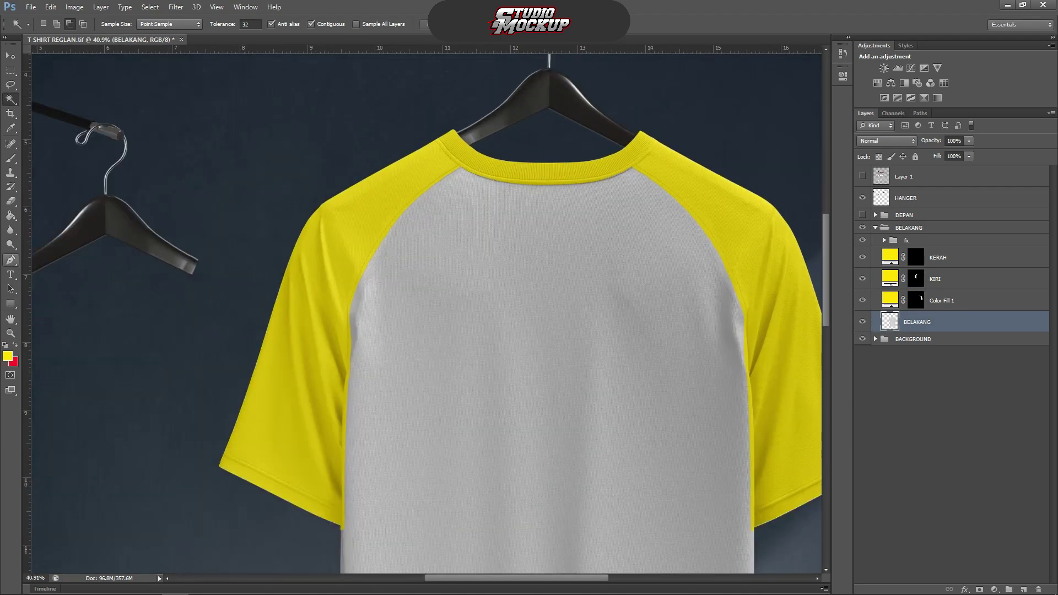
{"action": "left_click", "coordinate": [10, 260]}
{"action": "scroll", "coordinate": [427, 309], "scroll_direction": "down", "scroll_amount": 2}
{"action": "scroll", "coordinate": [441, 210], "scroll_direction": "up", "scroll_amount": 7}
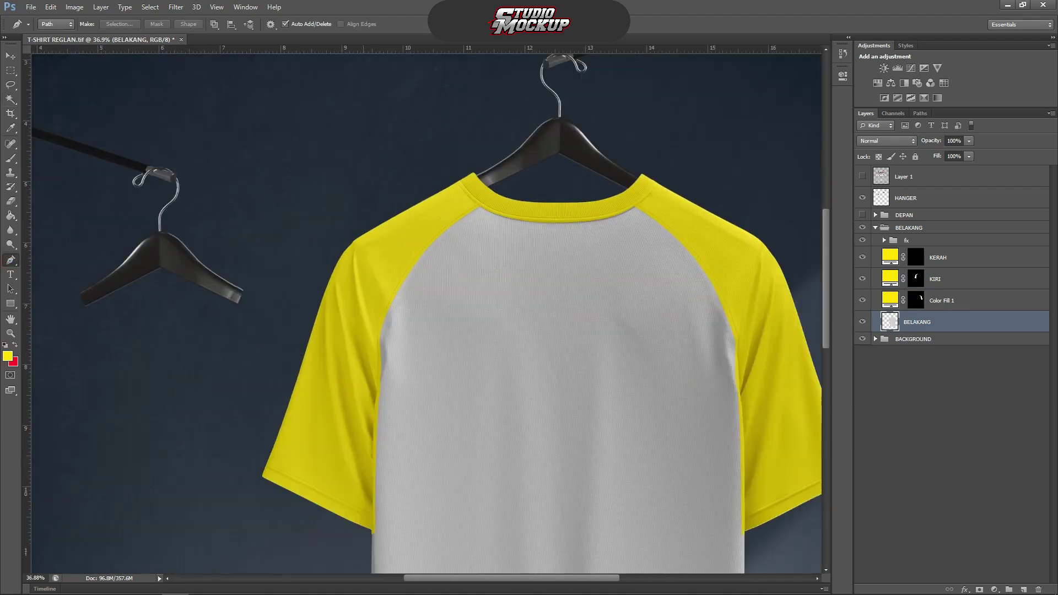
{"action": "scroll", "coordinate": [507, 146], "scroll_direction": "up", "scroll_amount": 5}
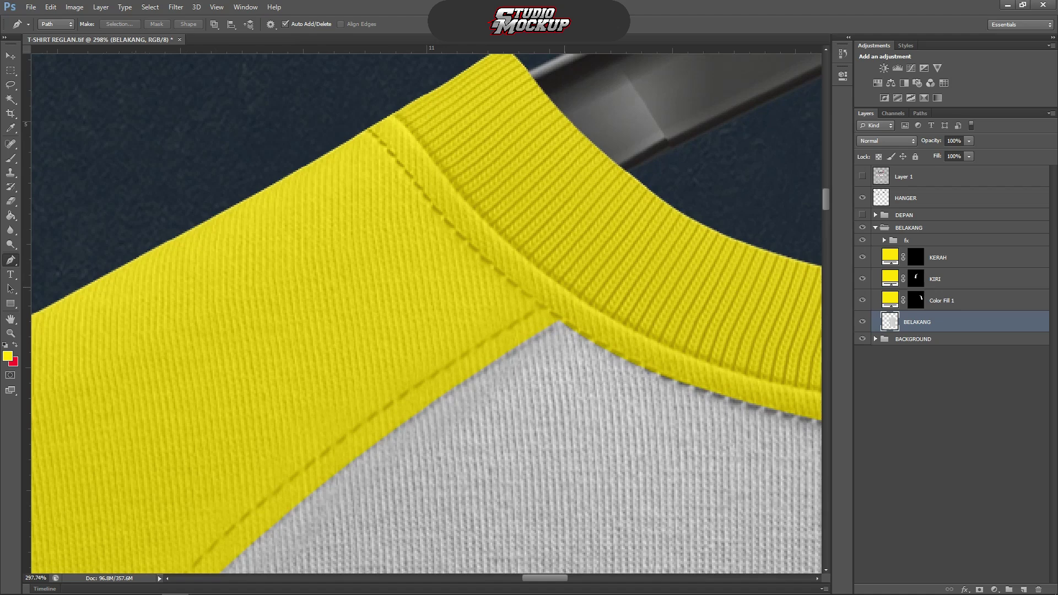
{"action": "left_click", "coordinate": [562, 285]}
{"action": "scroll", "coordinate": [672, 125], "scroll_direction": "down", "scroll_amount": 4}
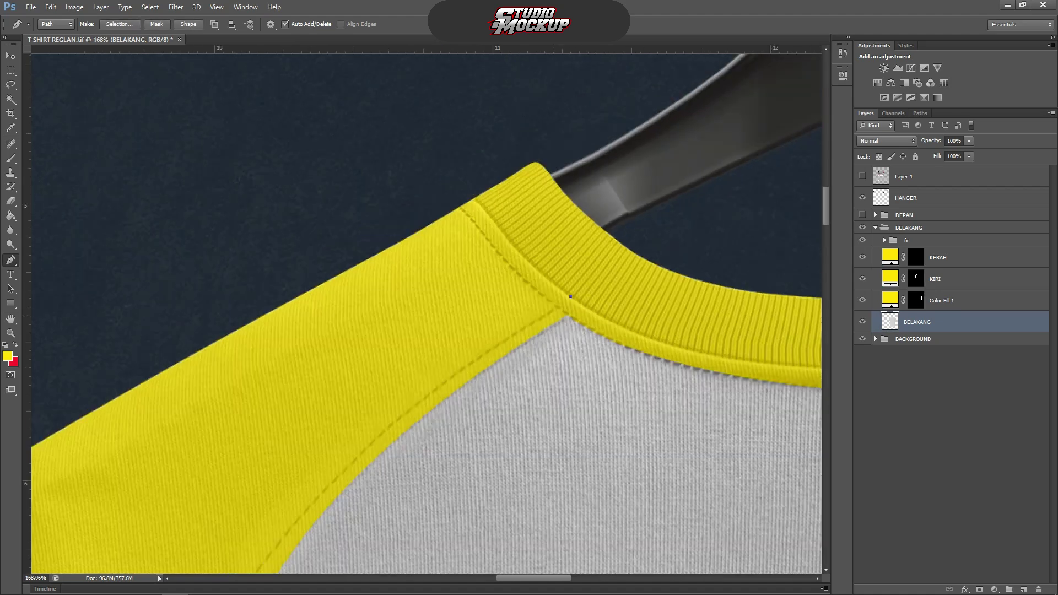
Curve the body path down the back shirt's left raglan seam, following the edge between sleeve and body.
{"action": "left_click_drag", "start_coordinate": [327, 462], "coordinate": [256, 559]}
{"action": "key", "text": "ctrl+z"}
{"action": "scroll", "coordinate": [556, 243], "scroll_direction": "up", "scroll_amount": 4}
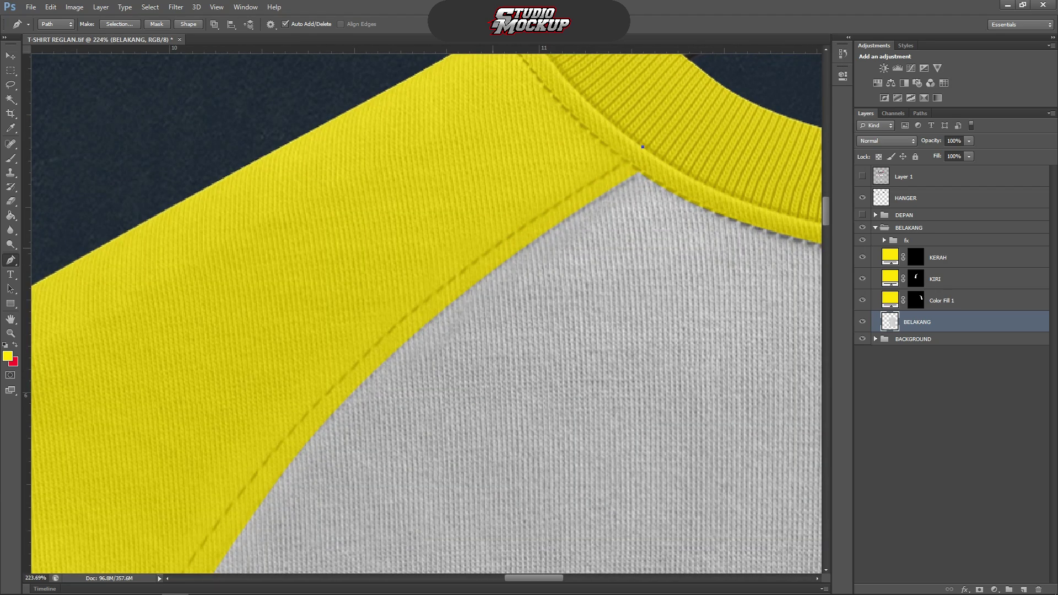
{"action": "left_click_drag", "start_coordinate": [492, 248], "coordinate": [420, 296]}
{"action": "scroll", "coordinate": [479, 276], "scroll_direction": "down", "scroll_amount": 4}
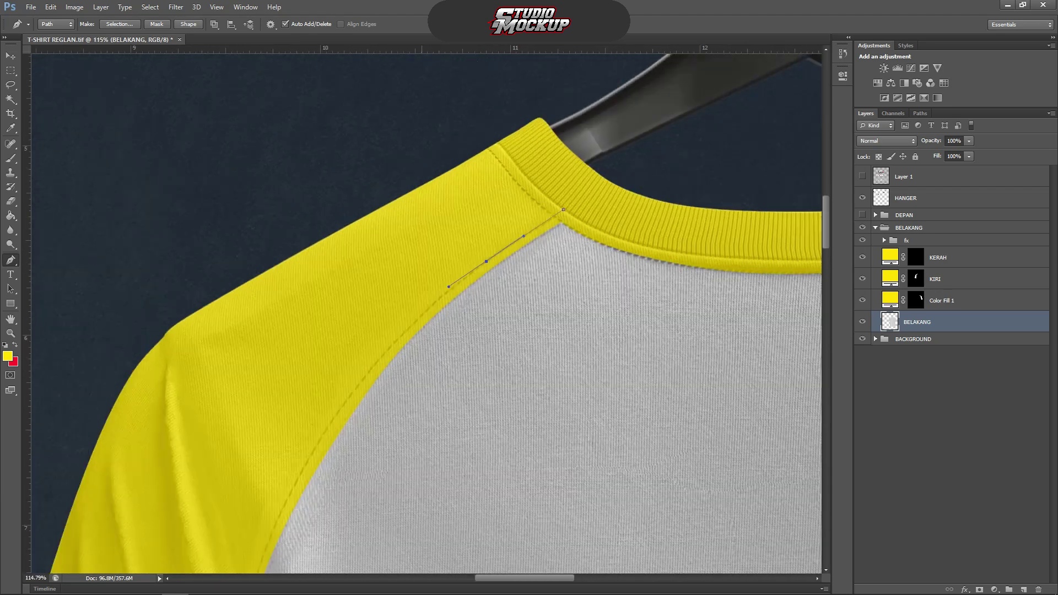
{"action": "left_click", "coordinate": [487, 261], "text": "alt"}
{"action": "scroll", "coordinate": [340, 399], "scroll_direction": "up", "scroll_amount": 3}
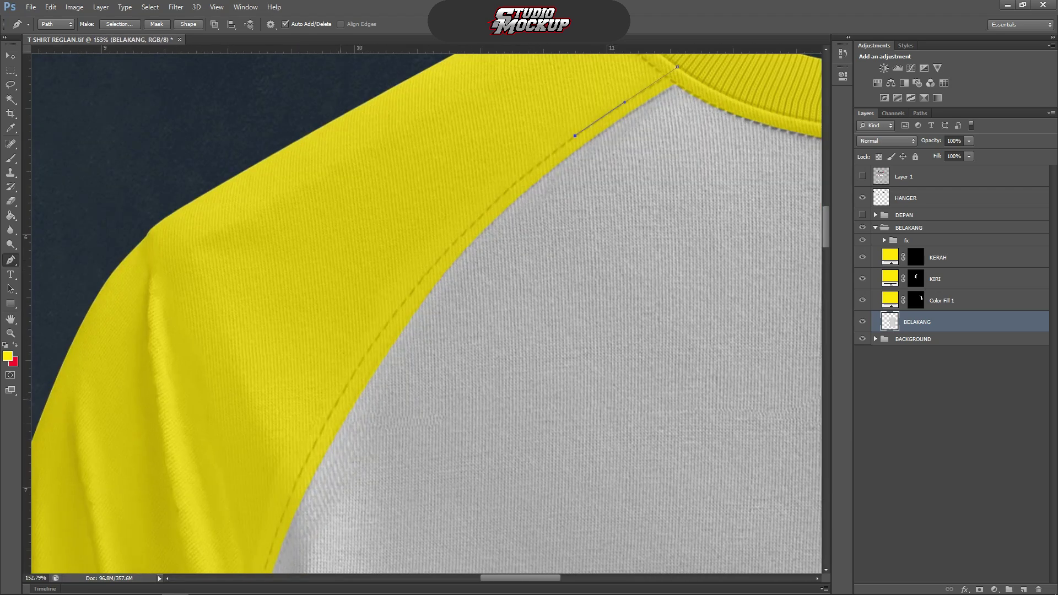
{"action": "left_click_drag", "start_coordinate": [342, 392], "coordinate": [242, 561]}
{"action": "left_click", "coordinate": [342, 393], "text": "alt"}
Continue the body path from the lower end of the left raglan seam around the underarm.
{"action": "scroll", "coordinate": [341, 392], "scroll_direction": "down", "scroll_amount": 5}
{"action": "scroll", "coordinate": [411, 380], "scroll_direction": "up", "scroll_amount": 5}
{"action": "left_click_drag", "start_coordinate": [383, 343], "coordinate": [389, 423]}
{"action": "scroll", "coordinate": [386, 380], "scroll_direction": "up", "scroll_amount": 3}
{"action": "left_click", "coordinate": [386, 411], "text": "alt"}
{"action": "scroll", "coordinate": [397, 311], "scroll_direction": "down", "scroll_amount": 5}
{"action": "scroll", "coordinate": [394, 417], "scroll_direction": "up", "scroll_amount": 3}
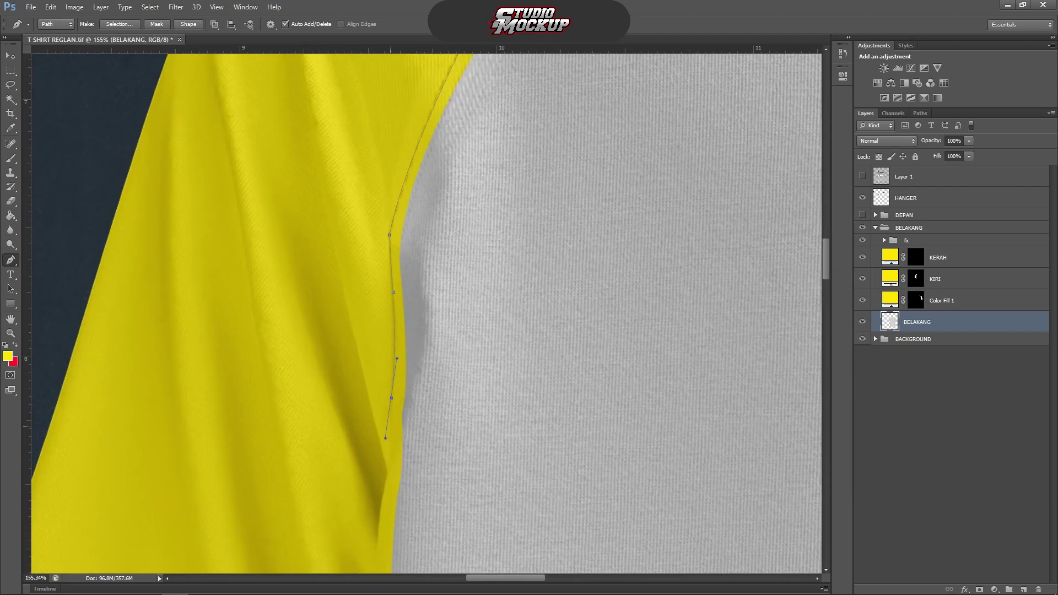
Extend the body path down the seam between left sleeve and body to the sleeve hem's inner corner.
{"action": "scroll", "coordinate": [392, 397], "scroll_direction": "up", "scroll_amount": 2}
{"action": "left_click_drag", "start_coordinate": [390, 463], "coordinate": [387, 474]}
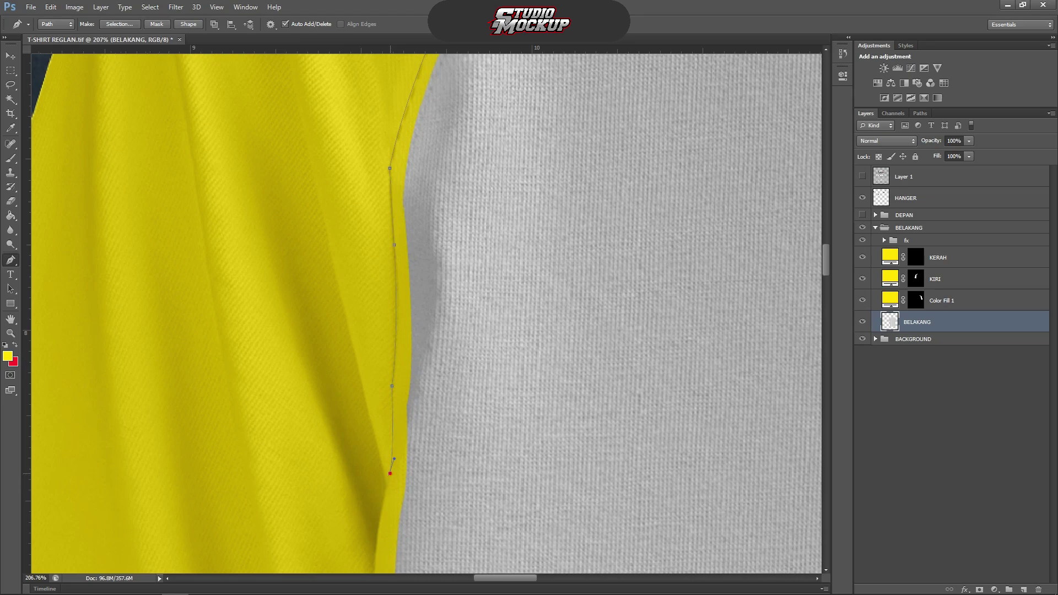
{"action": "scroll", "coordinate": [390, 473], "scroll_direction": "down", "scroll_amount": 3}
{"action": "scroll", "coordinate": [390, 473], "scroll_direction": "up", "scroll_amount": 1}
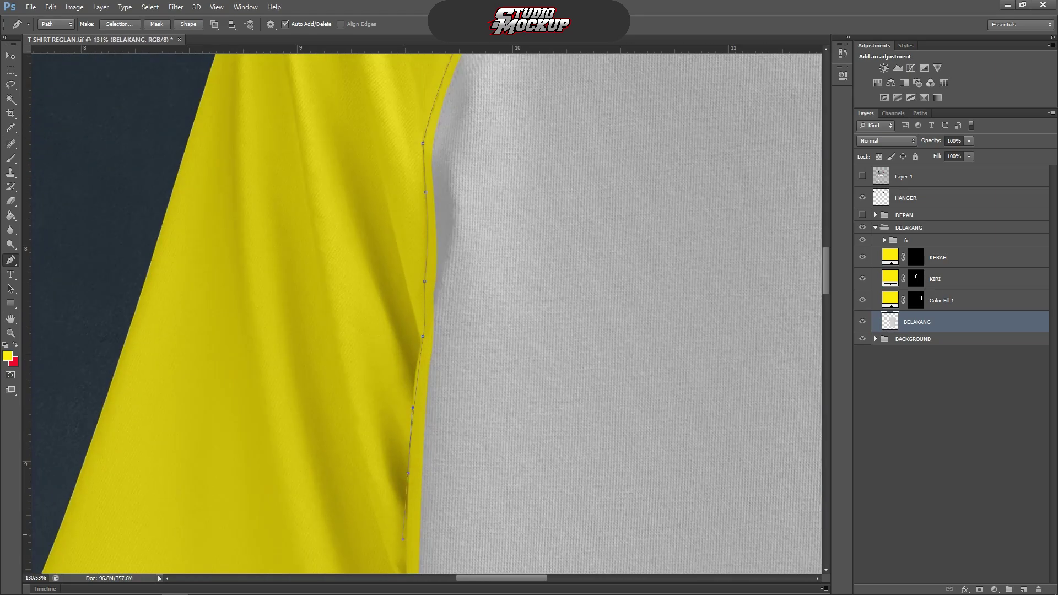
{"action": "scroll", "coordinate": [421, 286], "scroll_direction": "down", "scroll_amount": 3}
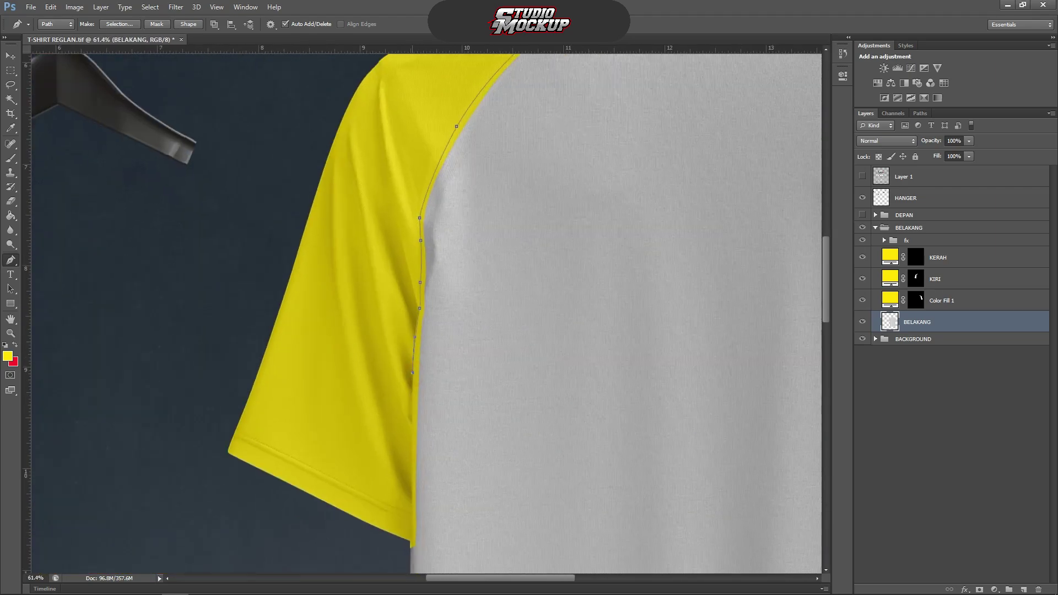
{"action": "scroll", "coordinate": [409, 546], "scroll_direction": "up", "scroll_amount": 3}
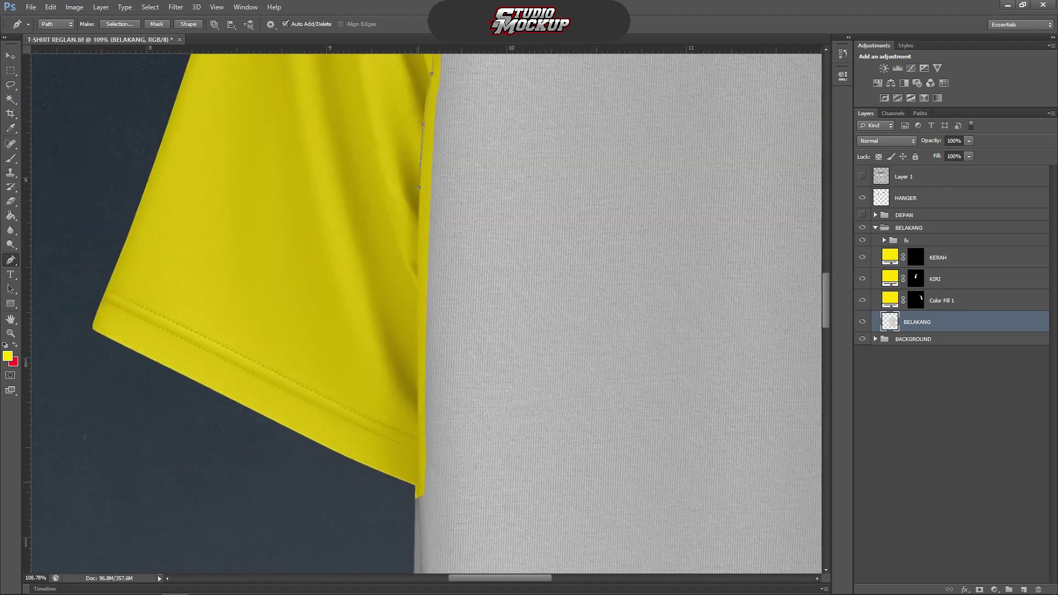
{"action": "left_click_drag", "start_coordinate": [420, 496], "coordinate": [420, 503]}
{"action": "scroll", "coordinate": [418, 482], "scroll_direction": "up", "scroll_amount": 4}
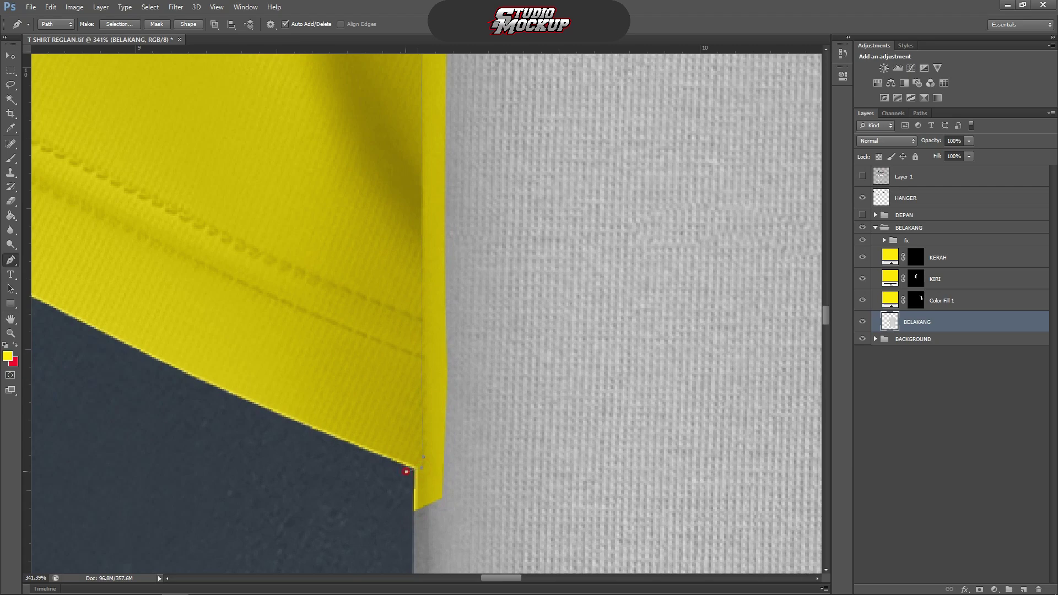
Run the body path loosely outside the shirt's sides and hem, up to the right sleeve hem's inner corner.
{"action": "scroll", "coordinate": [407, 472], "scroll_direction": "down", "scroll_amount": 10}
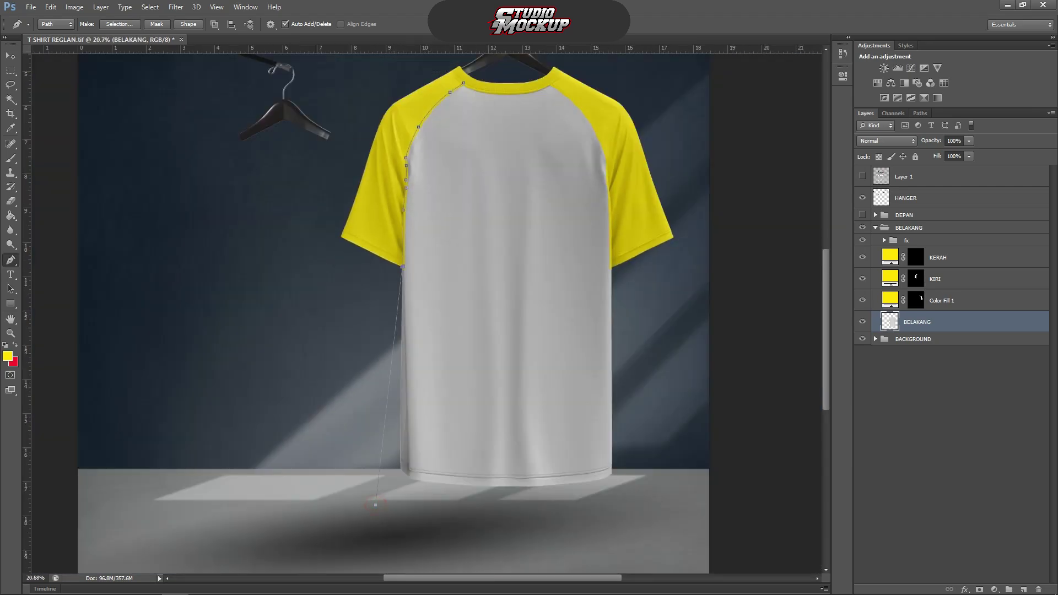
{"action": "scroll", "coordinate": [622, 494], "scroll_direction": "up", "scroll_amount": 8}
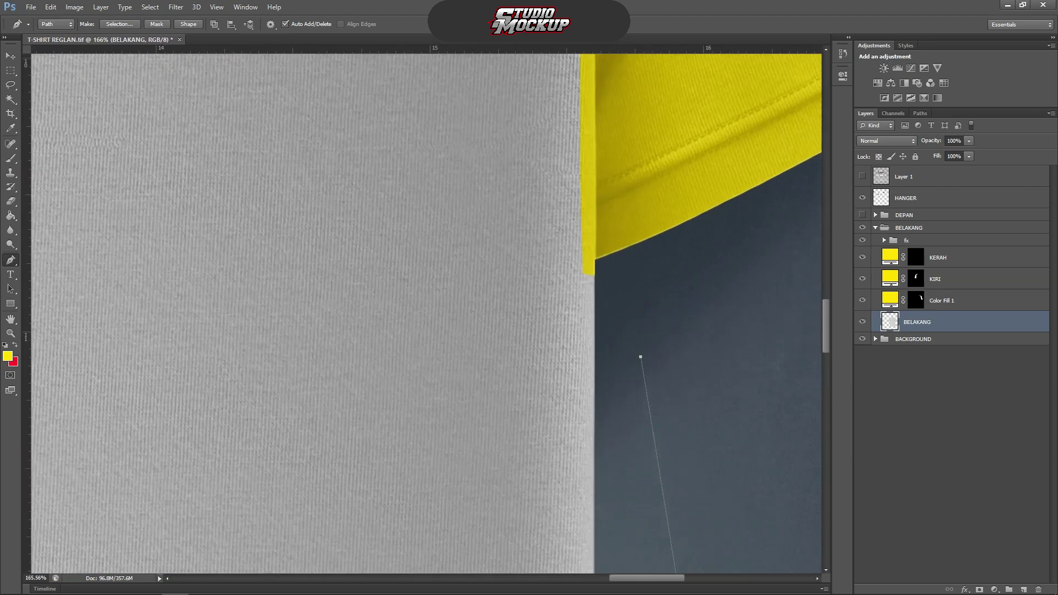
{"action": "left_click", "coordinate": [593, 276]}
Trace the body path up the edge between body and right sleeve, around the underarm to the raglan seam's lower end.
{"action": "scroll", "coordinate": [594, 275], "scroll_direction": "down", "scroll_amount": 5}
{"action": "scroll", "coordinate": [622, 468], "scroll_direction": "up", "scroll_amount": 3}
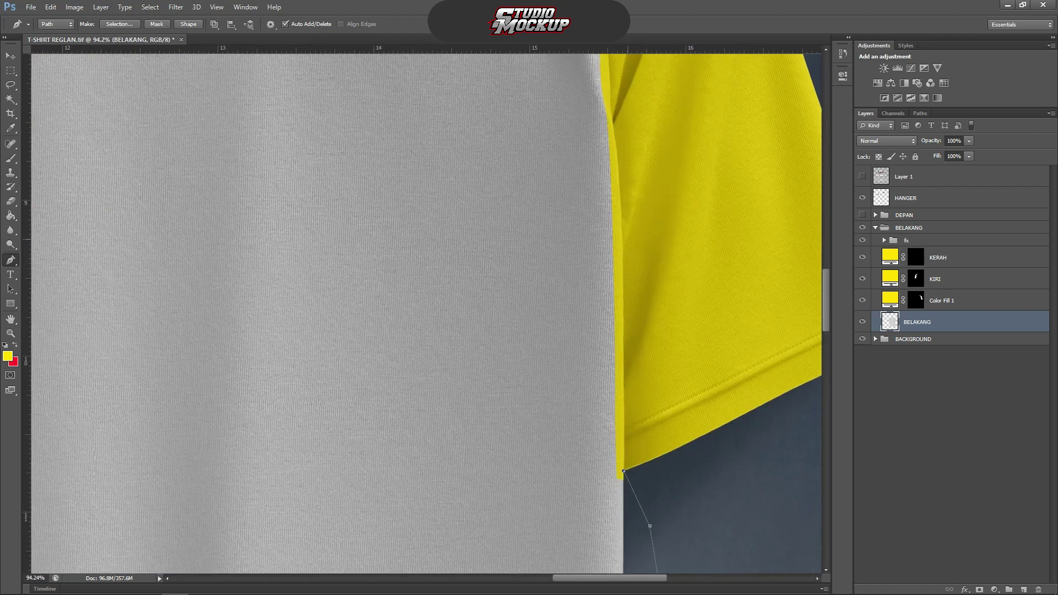
{"action": "left_click", "coordinate": [623, 239]}
{"action": "left_click_drag", "start_coordinate": [612, 120], "coordinate": [614, 127]}
{"action": "scroll", "coordinate": [622, 330], "scroll_direction": "down", "scroll_amount": 4}
{"action": "scroll", "coordinate": [623, 331], "scroll_direction": "up", "scroll_amount": 5}
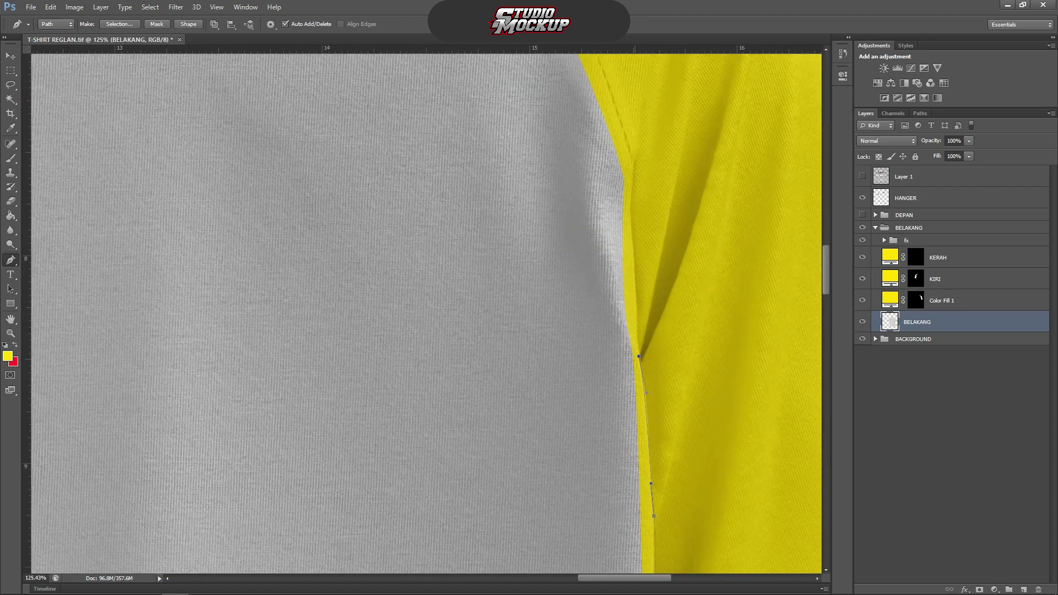
{"action": "left_click_drag", "start_coordinate": [634, 246], "coordinate": [634, 253]}
{"action": "scroll", "coordinate": [639, 208], "scroll_direction": "up", "scroll_amount": 3}
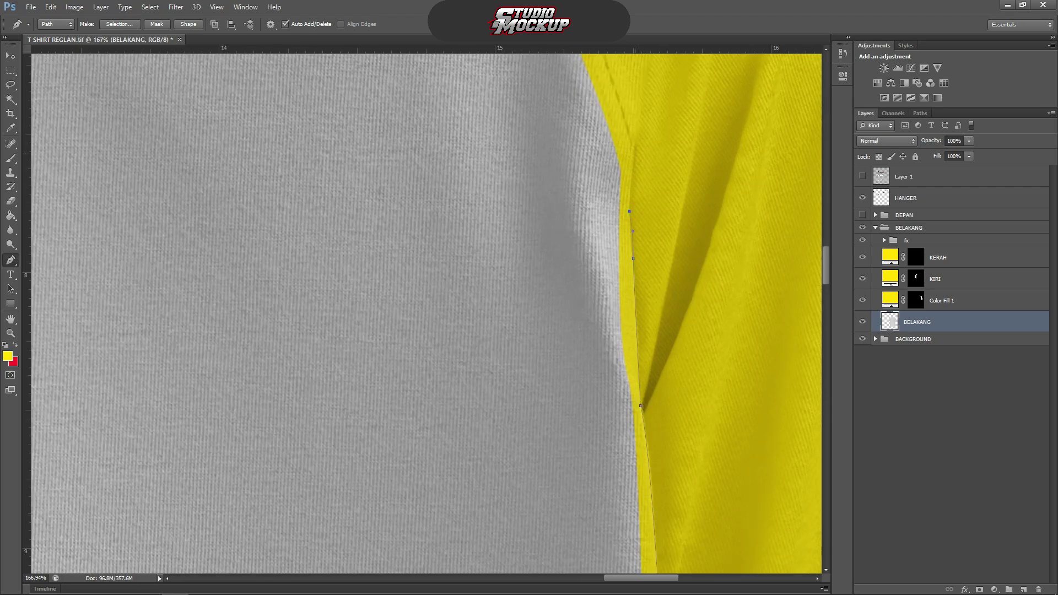
{"action": "left_click", "coordinate": [635, 154]}
Curve the body path up the back shirt's right raglan seam, ending in a corner point at the collar.
{"action": "scroll", "coordinate": [633, 232], "scroll_direction": "down", "scroll_amount": 5}
{"action": "scroll", "coordinate": [584, 129], "scroll_direction": "up", "scroll_amount": 3}
{"action": "left_click_drag", "start_coordinate": [609, 166], "coordinate": [664, 237]}
{"action": "scroll", "coordinate": [622, 179], "scroll_direction": "down", "scroll_amount": 3}
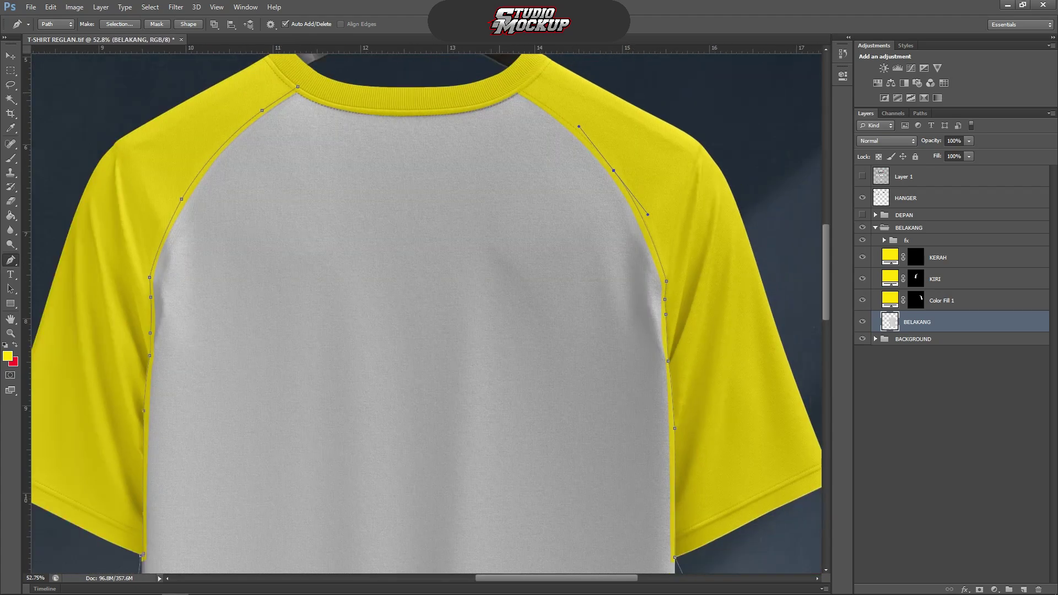
{"action": "scroll", "coordinate": [499, 93], "scroll_direction": "down", "scroll_amount": 2}
{"action": "scroll", "coordinate": [480, 106], "scroll_direction": "up", "scroll_amount": 4}
{"action": "left_click", "coordinate": [764, 279], "text": "alt"}
{"action": "scroll", "coordinate": [753, 261], "scroll_direction": "up", "scroll_amount": 4}
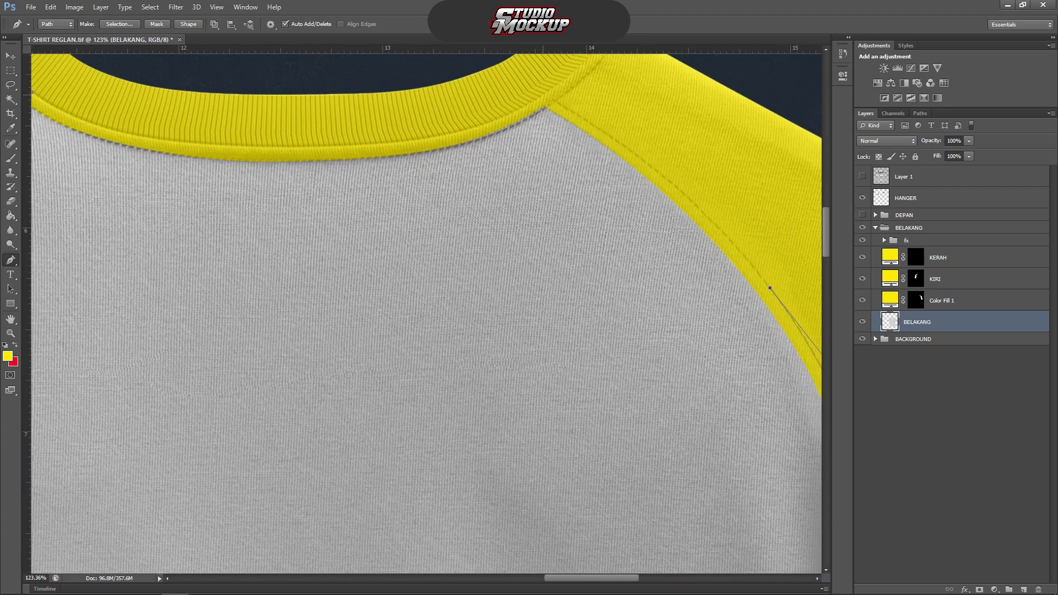
{"action": "left_click_drag", "start_coordinate": [543, 95], "coordinate": [421, 74]}
{"action": "scroll", "coordinate": [420, 76], "scroll_direction": "up", "scroll_amount": 2}
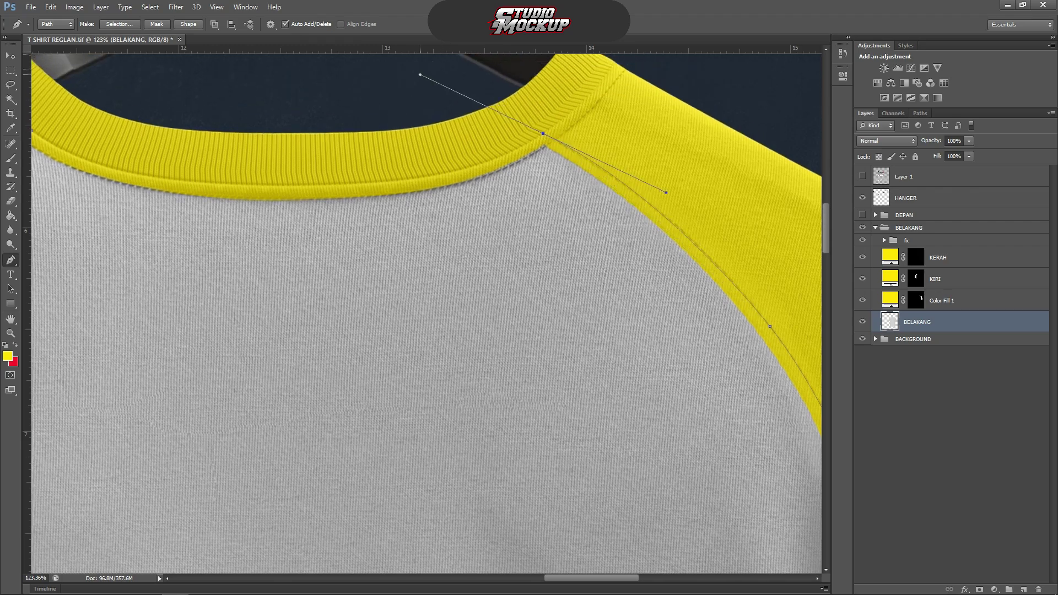
{"action": "left_click", "coordinate": [543, 133], "text": "alt"}
Follow the collar's lower edge from right to left and close the body path at its starting point.
{"action": "scroll", "coordinate": [551, 134], "scroll_direction": "down", "scroll_amount": 4}
{"action": "scroll", "coordinate": [386, 169], "scroll_direction": "up", "scroll_amount": 4}
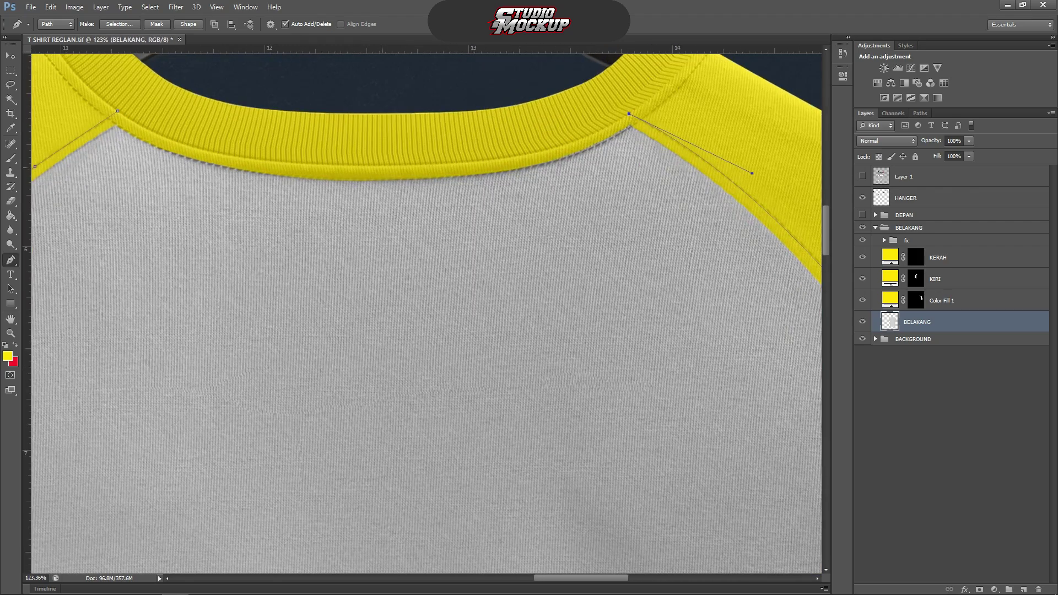
{"action": "left_click_drag", "start_coordinate": [377, 164], "coordinate": [311, 173]}
{"action": "scroll", "coordinate": [363, 149], "scroll_direction": "down", "scroll_amount": 4}
{"action": "scroll", "coordinate": [204, 124], "scroll_direction": "up", "scroll_amount": 6}
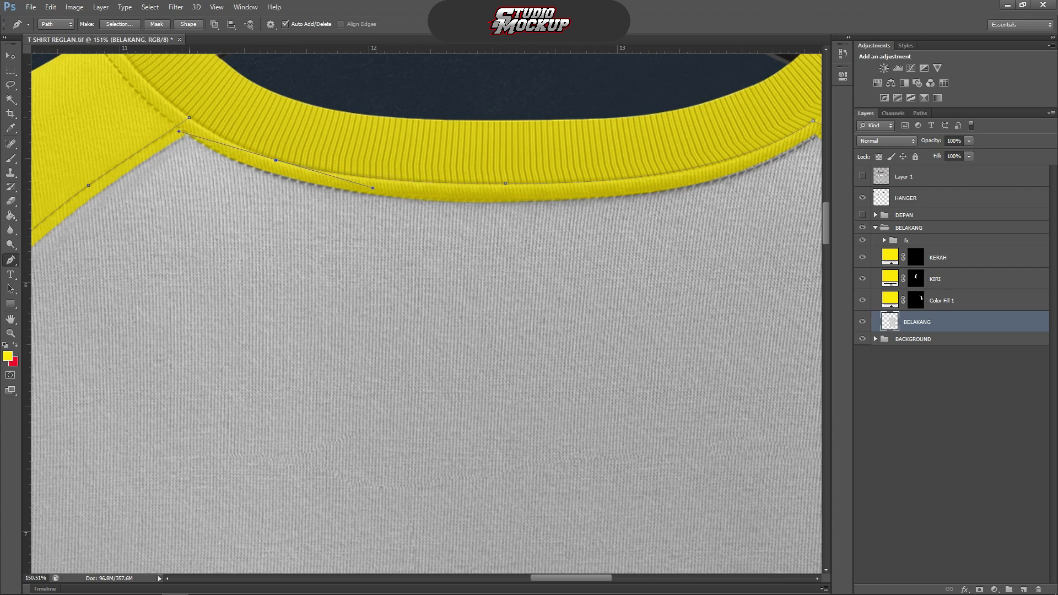
{"action": "scroll", "coordinate": [275, 160], "scroll_direction": "up", "scroll_amount": 3}
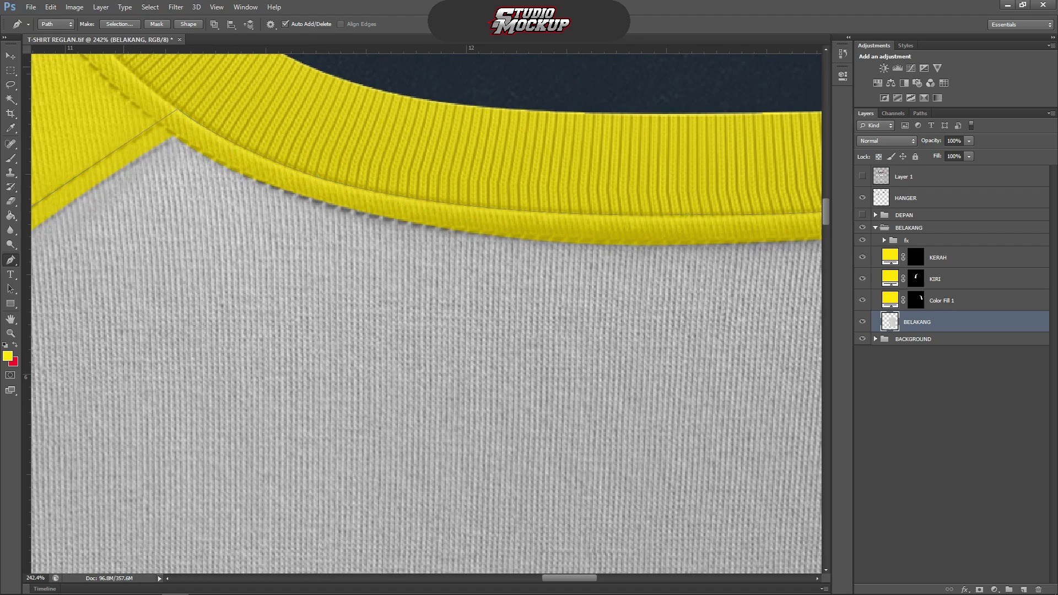
Convert the closed body path to a selection and limit it to the BELAKANG shirt's outline with the Magic Wand.
{"action": "scroll", "coordinate": [424, 309], "scroll_direction": "down", "scroll_amount": 15}
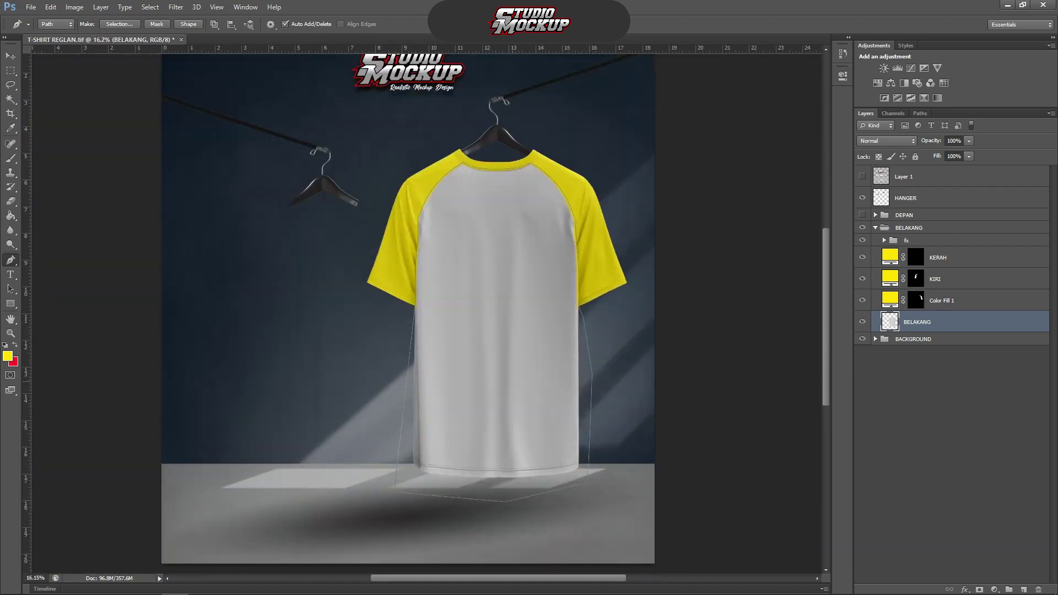
{"action": "key", "text": "ctrl+Return"}
{"action": "key", "text": "w"}
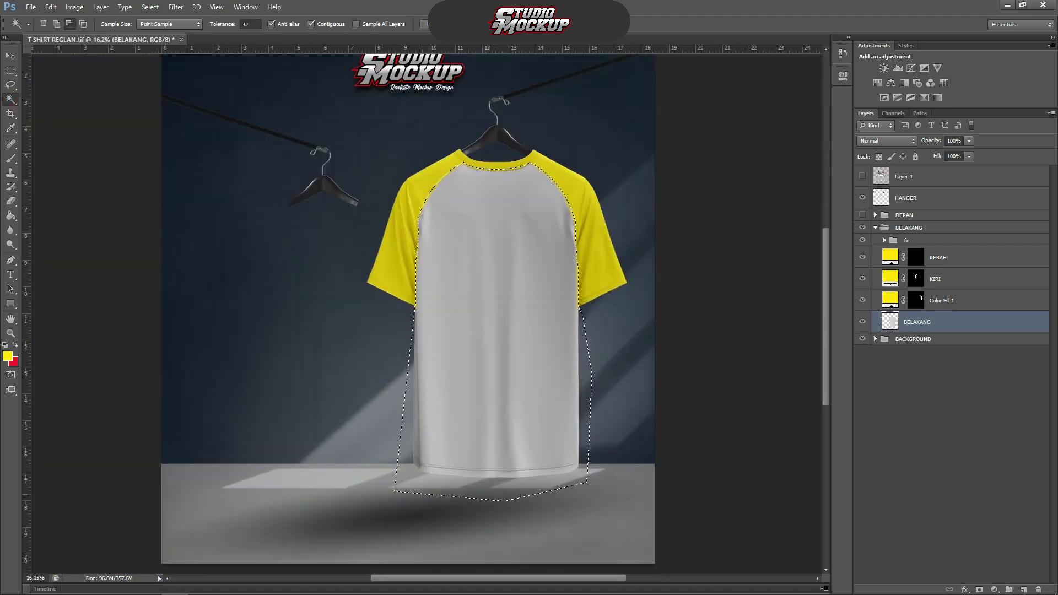
{"action": "scroll", "coordinate": [623, 381], "scroll_direction": "up", "scroll_amount": 2}
Fill the body selection with a Solid Color layer in the background red, named BADAN and placed above KERAH.
{"action": "left_click", "coordinate": [994, 589]}
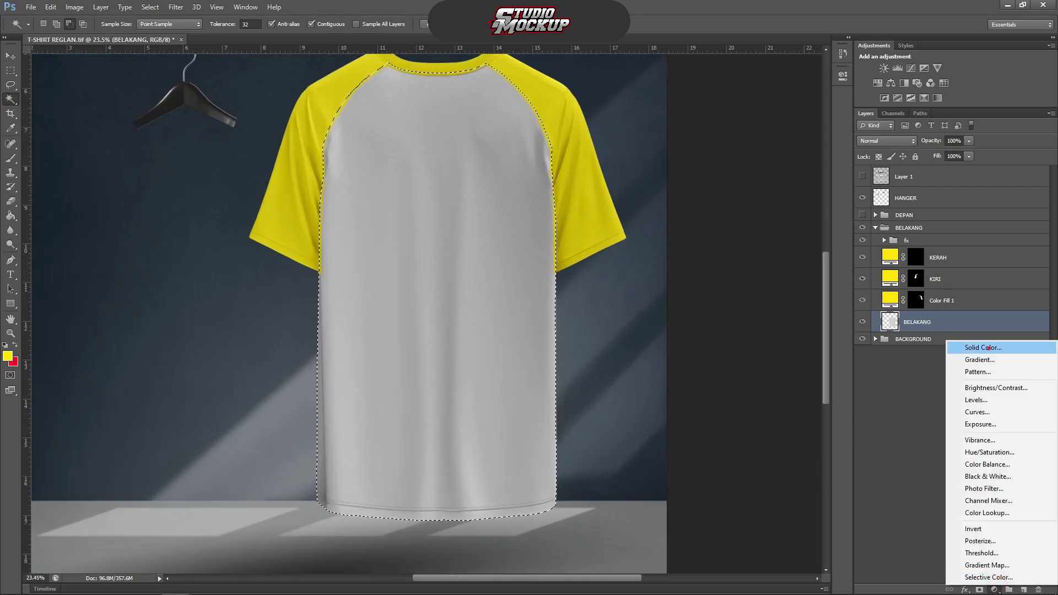
{"action": "left_click", "coordinate": [970, 346]}
{"action": "left_click", "coordinate": [15, 363]}
{"action": "left_click", "coordinate": [652, 150]}
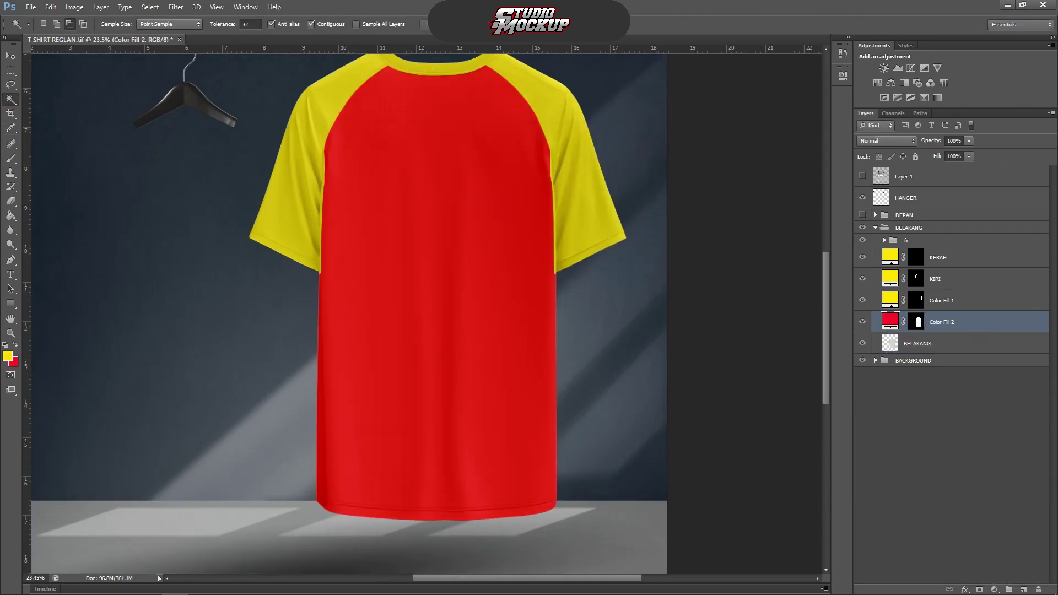
{"action": "left_click_drag", "start_coordinate": [937, 321], "coordinate": [939, 257]}
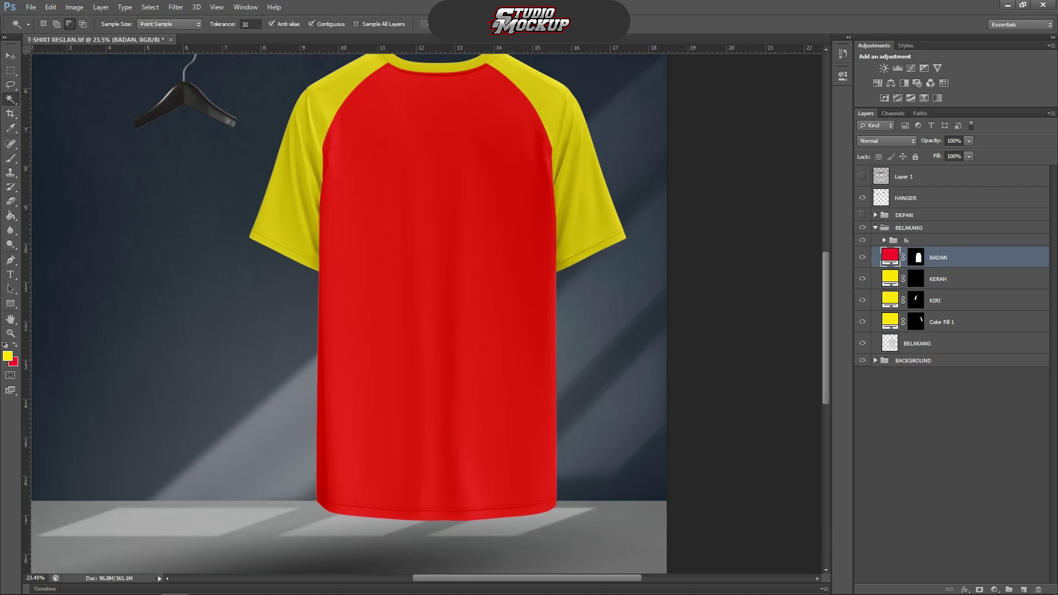
{"action": "scroll", "coordinate": [537, 254], "scroll_direction": "down", "scroll_amount": 2}
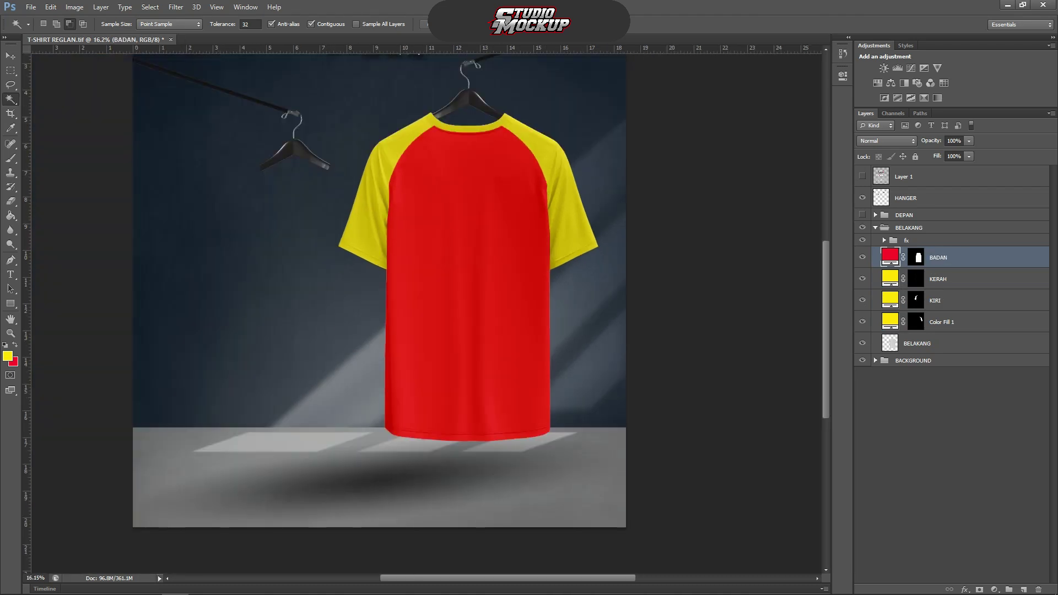
Show the DEPAN group so the front and back shirts are both displayed.
{"action": "left_click", "coordinate": [863, 215]}
{"action": "scroll", "coordinate": [367, 259], "scroll_direction": "up", "scroll_amount": 3}
{"action": "scroll", "coordinate": [369, 245], "scroll_direction": "down", "scroll_amount": 3}
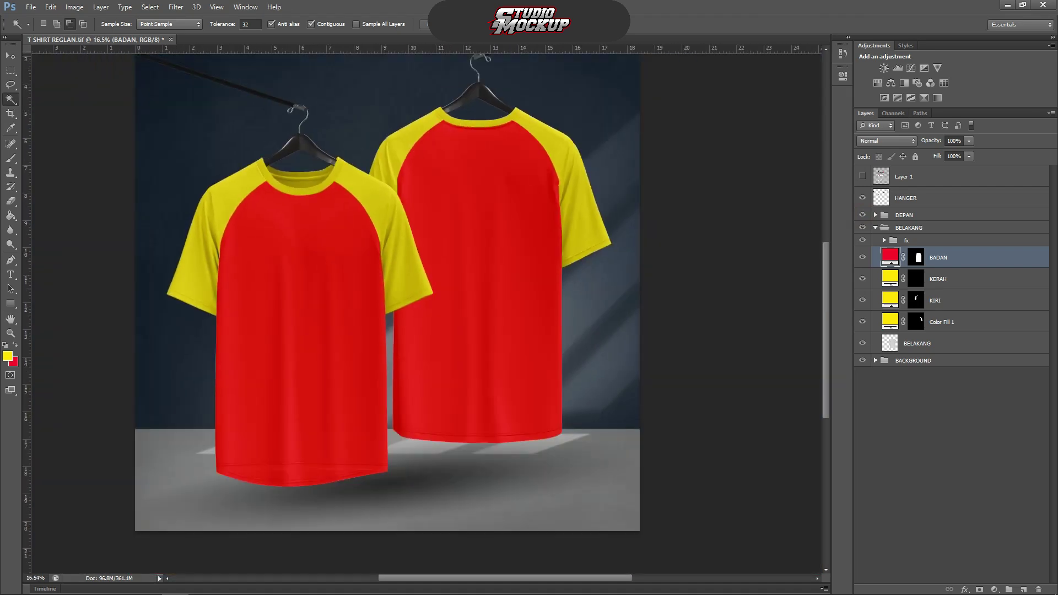
Set the background color to the darker red e30429 and apply it to the back shirt's BADAN fill.
{"action": "left_click", "coordinate": [14, 363]}
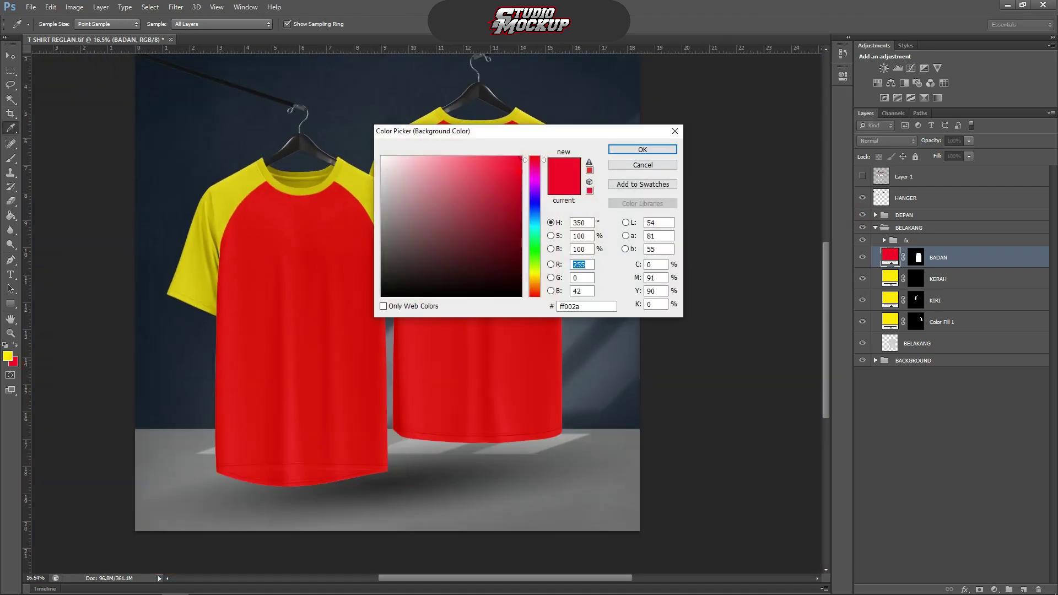
{"action": "left_click", "coordinate": [643, 149]}
{"action": "double_click", "coordinate": [890, 256]}
{"action": "left_click", "coordinate": [14, 362]}
{"action": "left_click", "coordinate": [643, 150]}
Expand the DEPAN group and recolor the front shirt's BADAN fill to red e30429.
{"action": "left_click", "coordinate": [875, 215]}
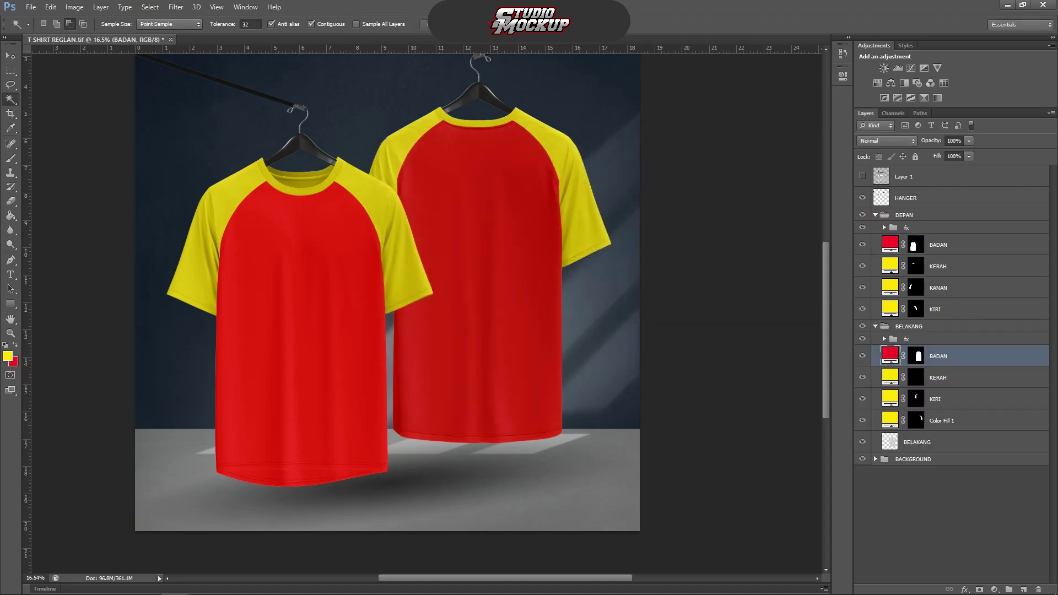
{"action": "left_click", "coordinate": [890, 244]}
{"action": "double_click", "coordinate": [890, 243]}
{"action": "left_click", "coordinate": [14, 363]}
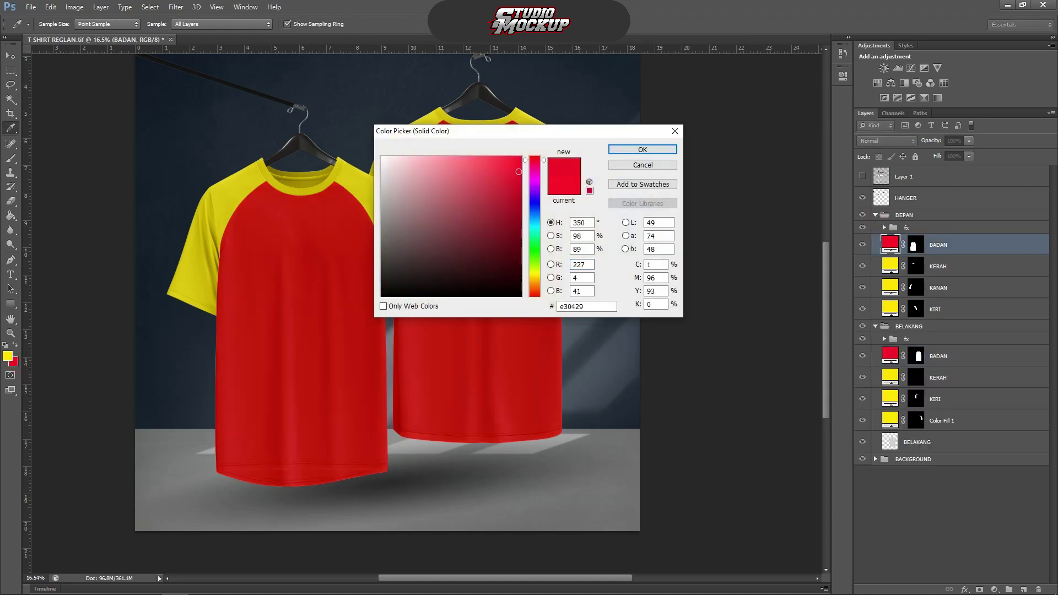
{"action": "left_click", "coordinate": [643, 150]}
Set the foreground color to yellow f5db04 and apply it to the front shirt's KERAH, KANAN and KIRI fills.
{"action": "left_click", "coordinate": [7, 357]}
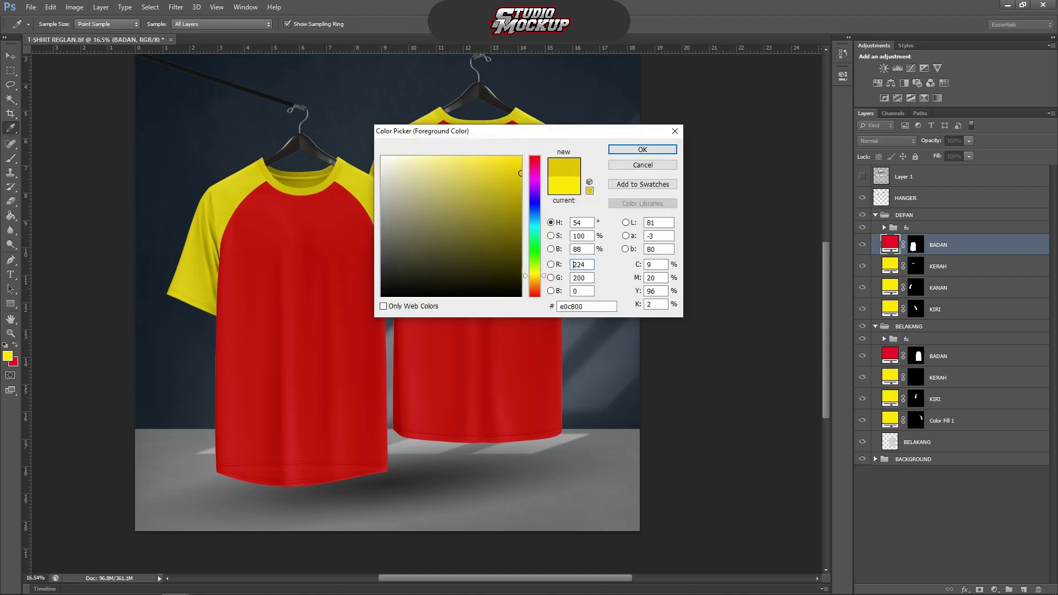
{"action": "left_click", "coordinate": [642, 149]}
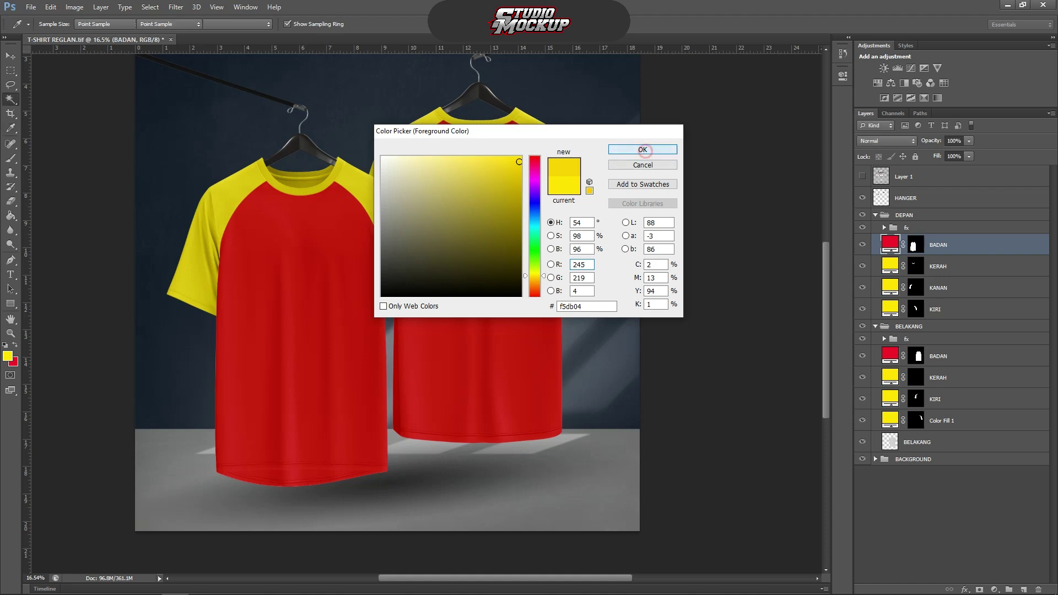
{"action": "double_click", "coordinate": [891, 264]}
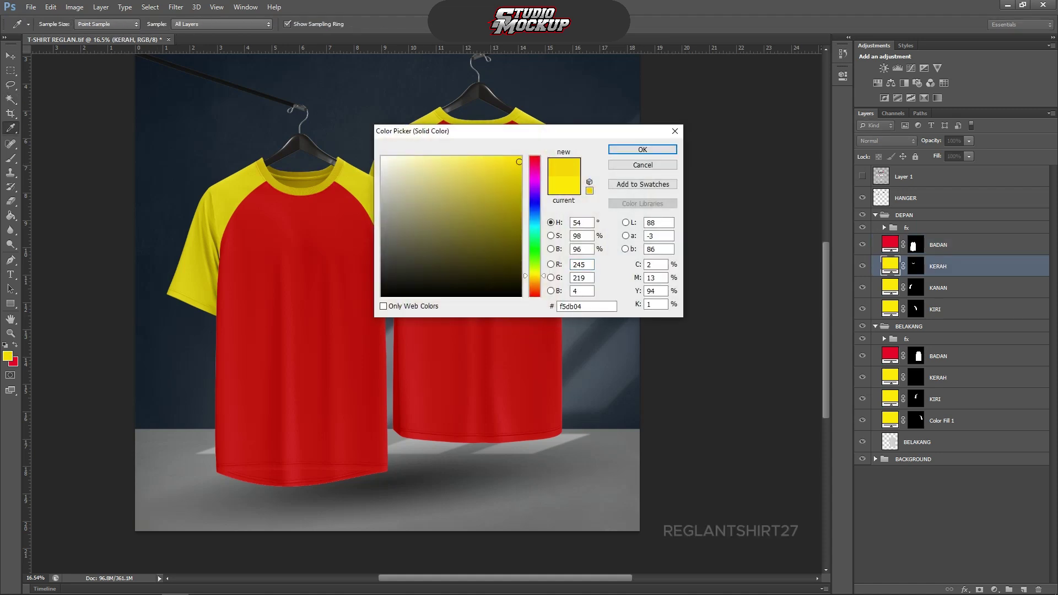
{"action": "left_click", "coordinate": [643, 149]}
{"action": "double_click", "coordinate": [890, 286]}
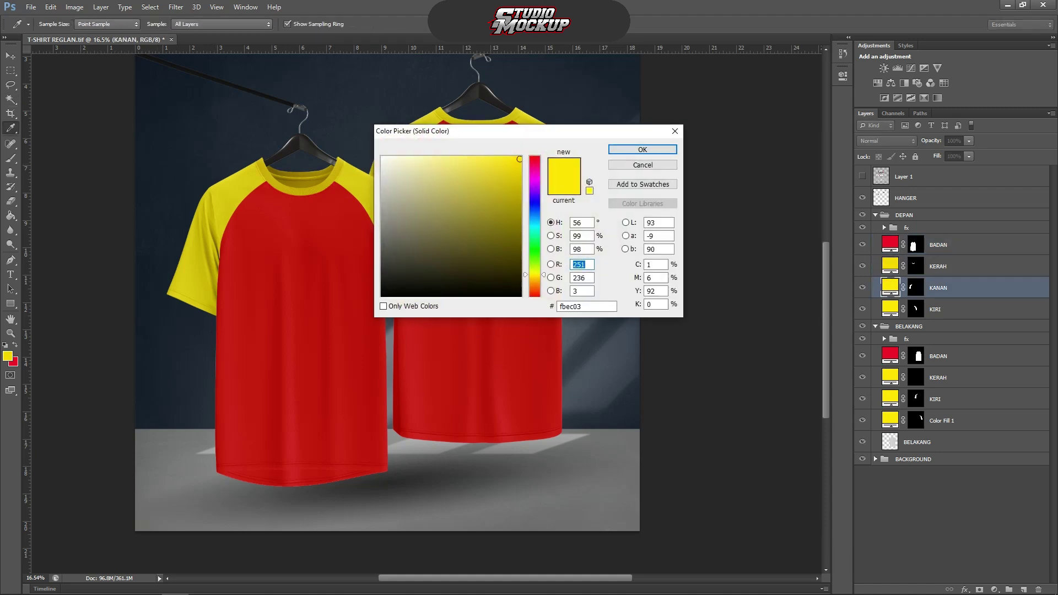
{"action": "left_click", "coordinate": [642, 149]}
{"action": "double_click", "coordinate": [890, 308]}
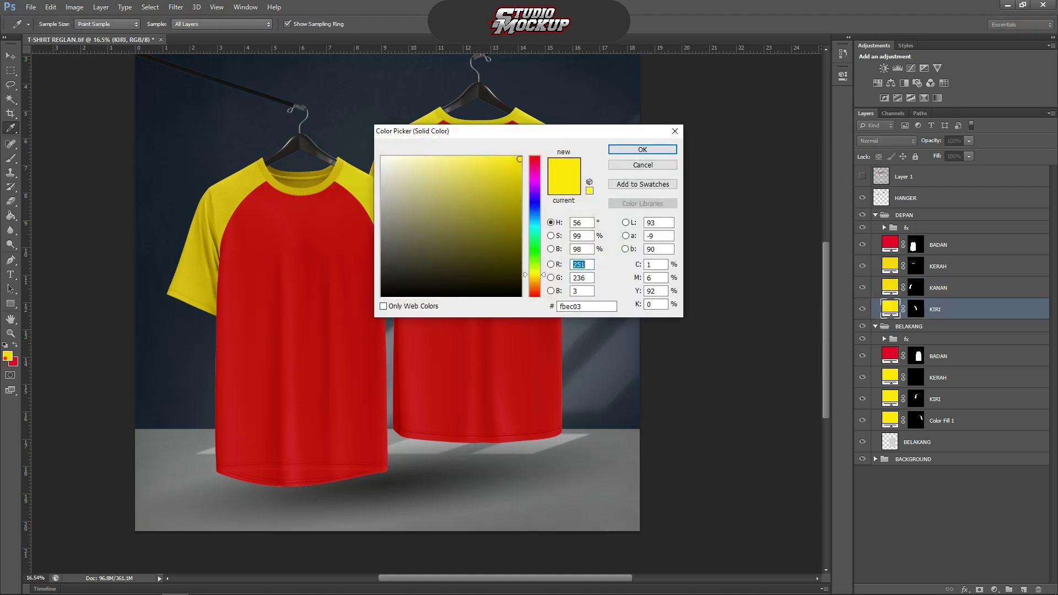
{"action": "left_click", "coordinate": [640, 150]}
Recolor the back shirt's KERAH, KIRI and Color Fill 1 fills to yellow f5db04.
{"action": "double_click", "coordinate": [890, 376]}
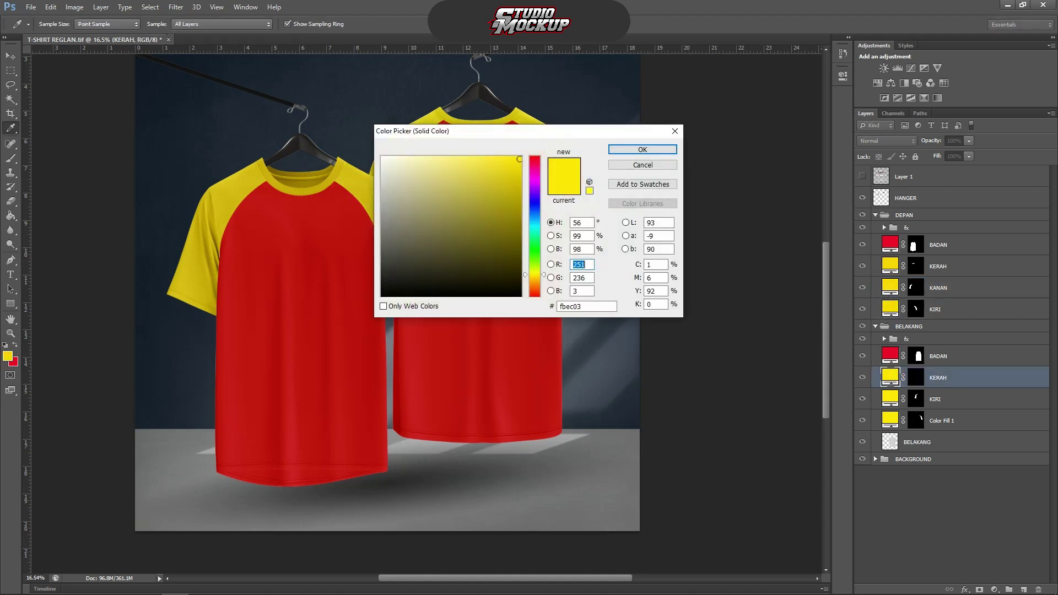
{"action": "left_click", "coordinate": [642, 149]}
{"action": "double_click", "coordinate": [890, 397]}
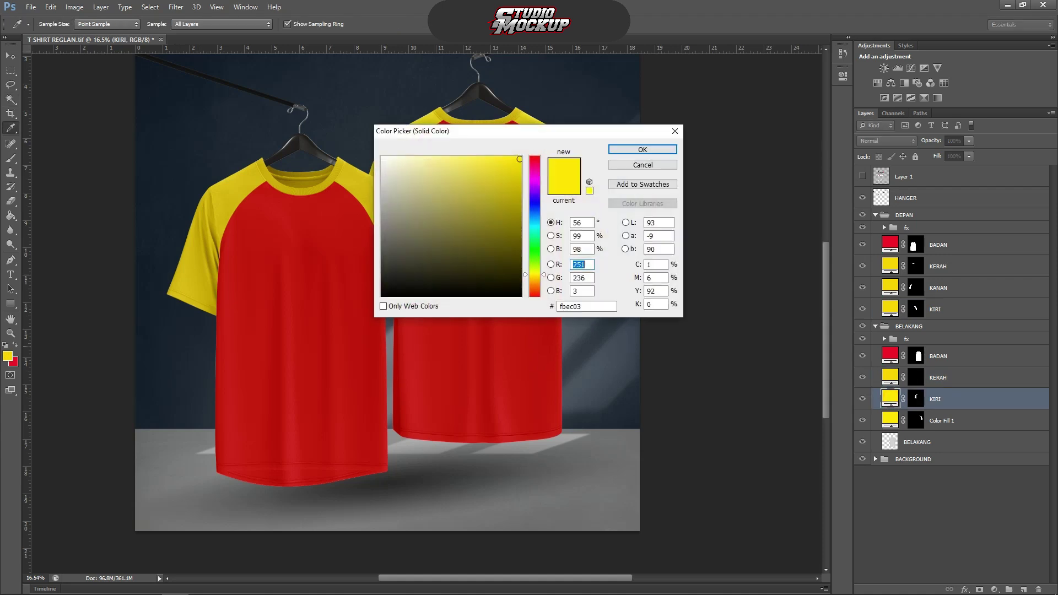
{"action": "left_click", "coordinate": [635, 149]}
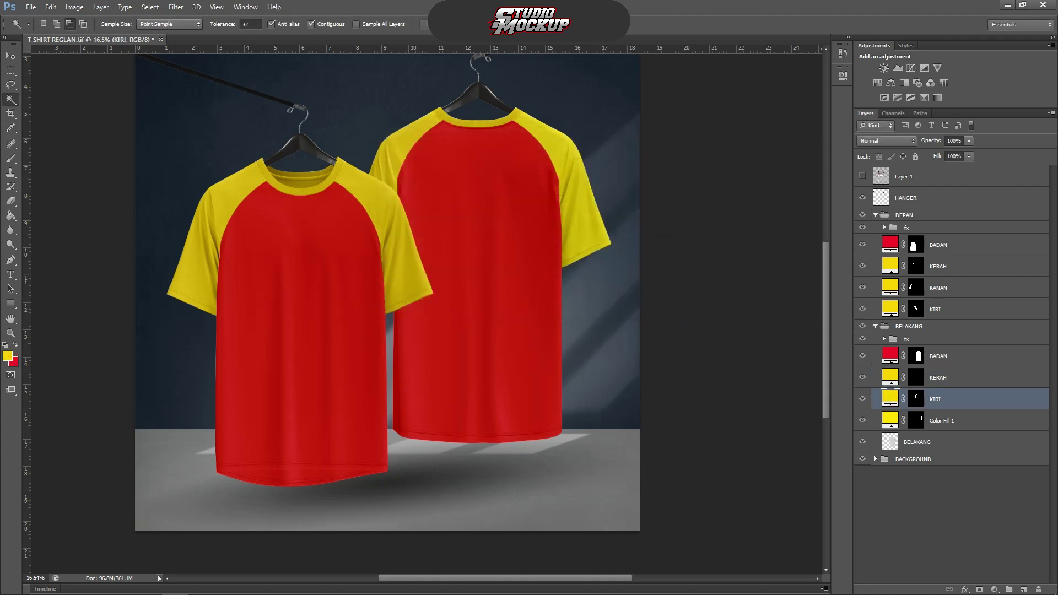
{"action": "double_click", "coordinate": [890, 418]}
{"action": "left_click", "coordinate": [642, 149]}
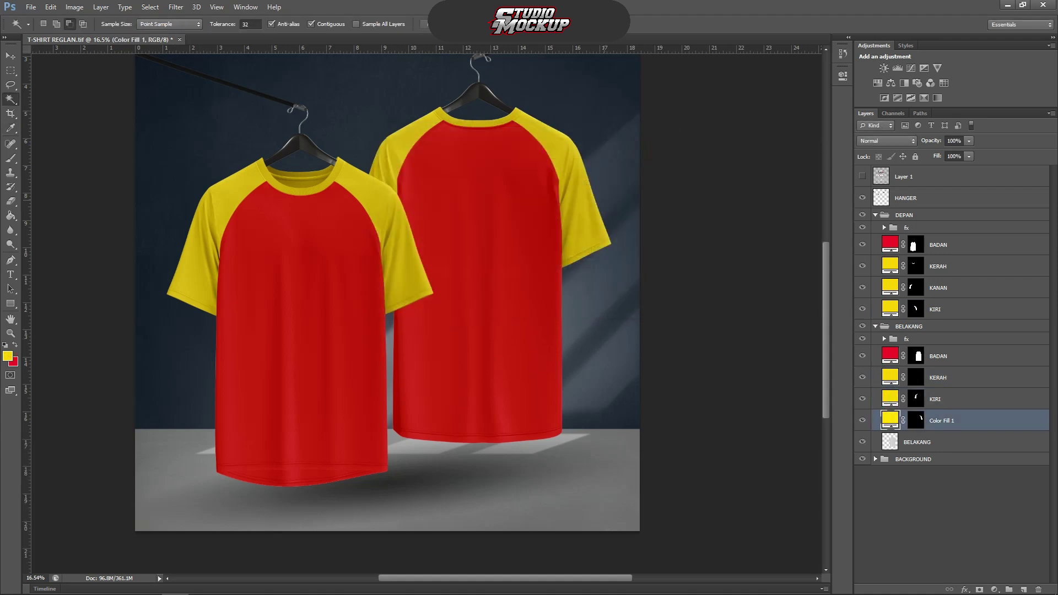
Delete the BELAKANG pixel layer beneath the color fills in the BELAKANG group.
{"action": "scroll", "coordinate": [239, 160], "scroll_direction": "up", "scroll_amount": 10}
{"action": "scroll", "coordinate": [309, 248], "scroll_direction": "down", "scroll_amount": 9}
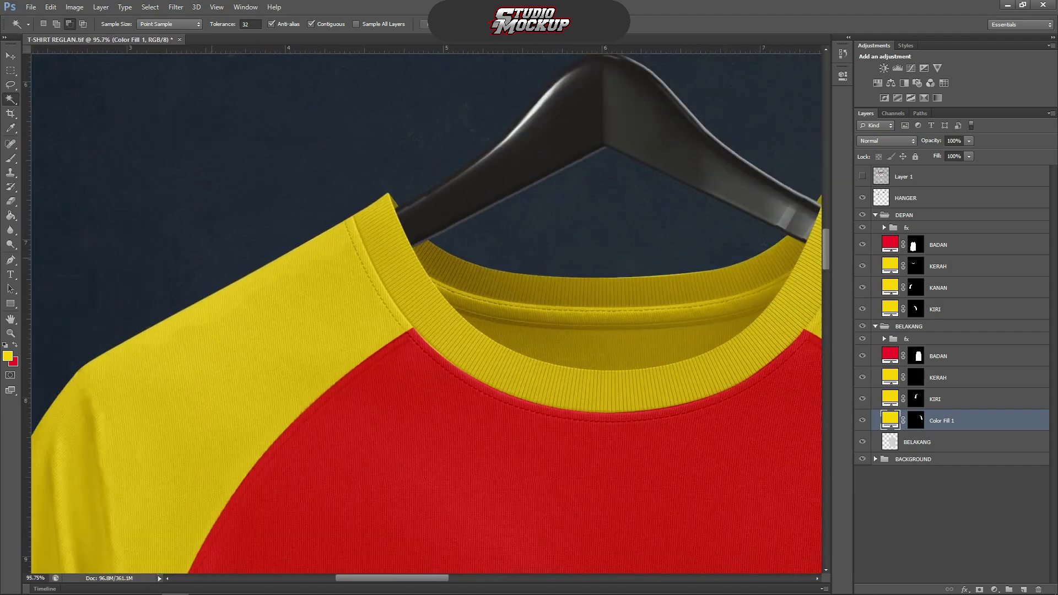
{"action": "scroll", "coordinate": [579, 166], "scroll_direction": "up", "scroll_amount": 7}
{"action": "scroll", "coordinate": [523, 130], "scroll_direction": "down", "scroll_amount": 5}
{"action": "scroll", "coordinate": [463, 248], "scroll_direction": "down", "scroll_amount": 6}
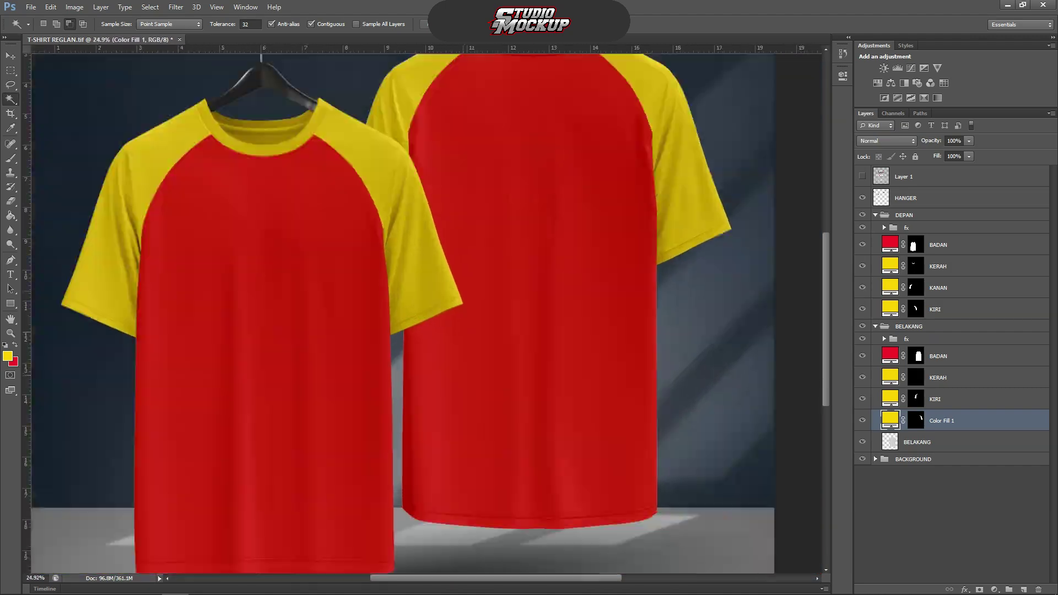
{"action": "scroll", "coordinate": [396, 250], "scroll_direction": "up", "scroll_amount": 2}
{"action": "left_click", "coordinate": [943, 442]}
{"action": "key", "text": "Delete"}
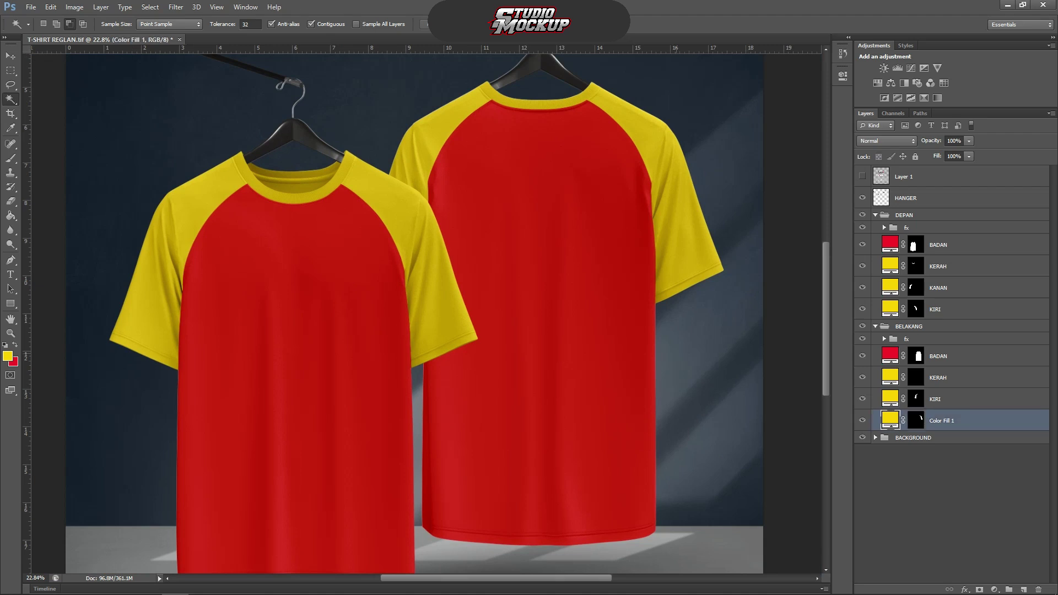
Draw a yellow rectangle shape across the front shirt's chest, directly above the BADAN fill in the DEPAN group.
{"action": "scroll", "coordinate": [631, 315], "scroll_direction": "down", "scroll_amount": 2}
{"action": "left_click", "coordinate": [949, 245]}
{"action": "scroll", "coordinate": [303, 502], "scroll_direction": "down", "scroll_amount": 1}
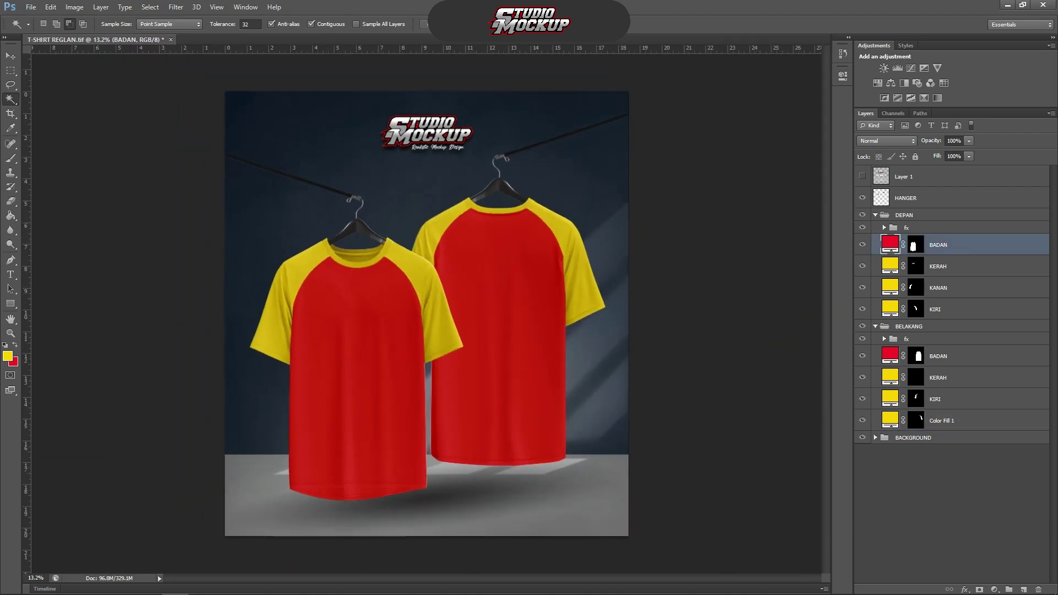
{"action": "scroll", "coordinate": [29, 504], "scroll_direction": "up", "scroll_amount": 1}
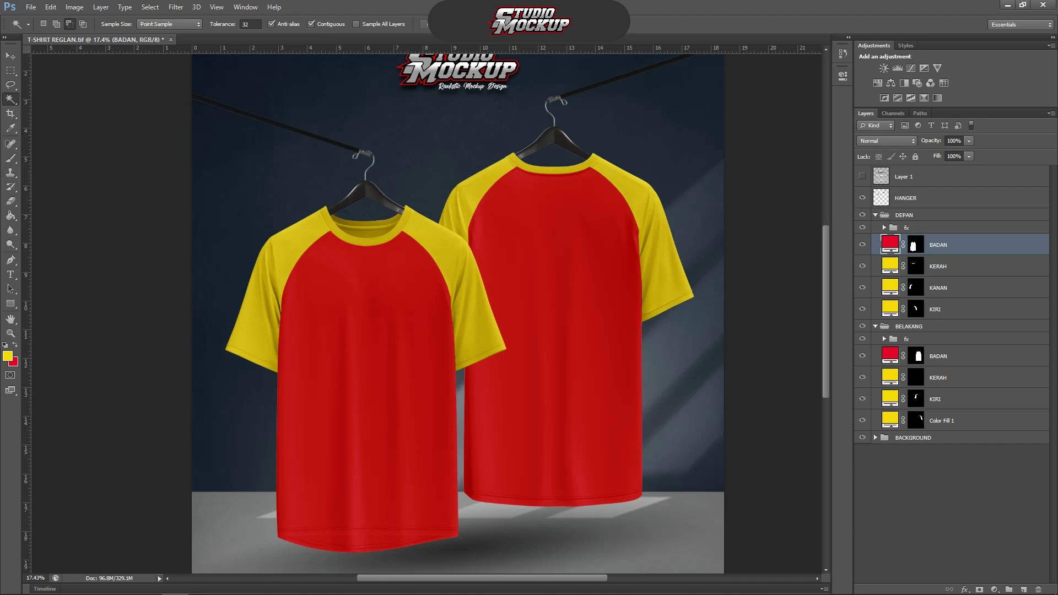
{"action": "left_click", "coordinate": [10, 303]}
{"action": "left_click_drag", "start_coordinate": [270, 225], "coordinate": [458, 401]}
{"action": "scroll", "coordinate": [364, 225], "scroll_direction": "up", "scroll_amount": 1}
Stretch the rectangle to about 1980 by 3480 px so it covers the front shirt body, and rename its layer DESAIN.
{"action": "key", "text": "ctrl+t"}
{"action": "scroll", "coordinate": [328, 283], "scroll_direction": "down", "scroll_amount": 5}
{"action": "scroll", "coordinate": [356, 466], "scroll_direction": "up", "scroll_amount": 4}
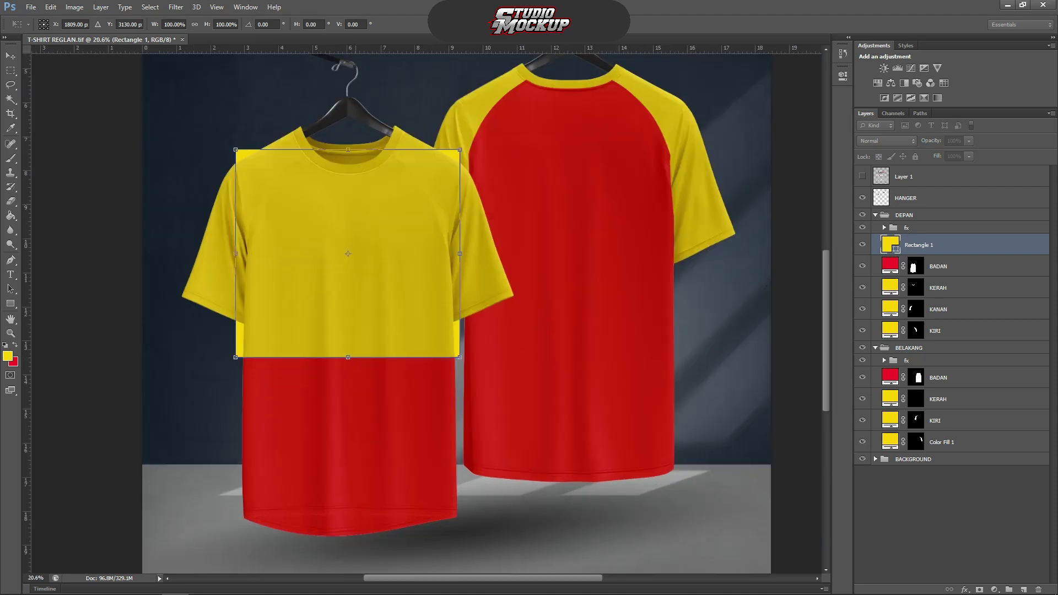
{"action": "left_click_drag", "start_coordinate": [349, 358], "coordinate": [355, 539]}
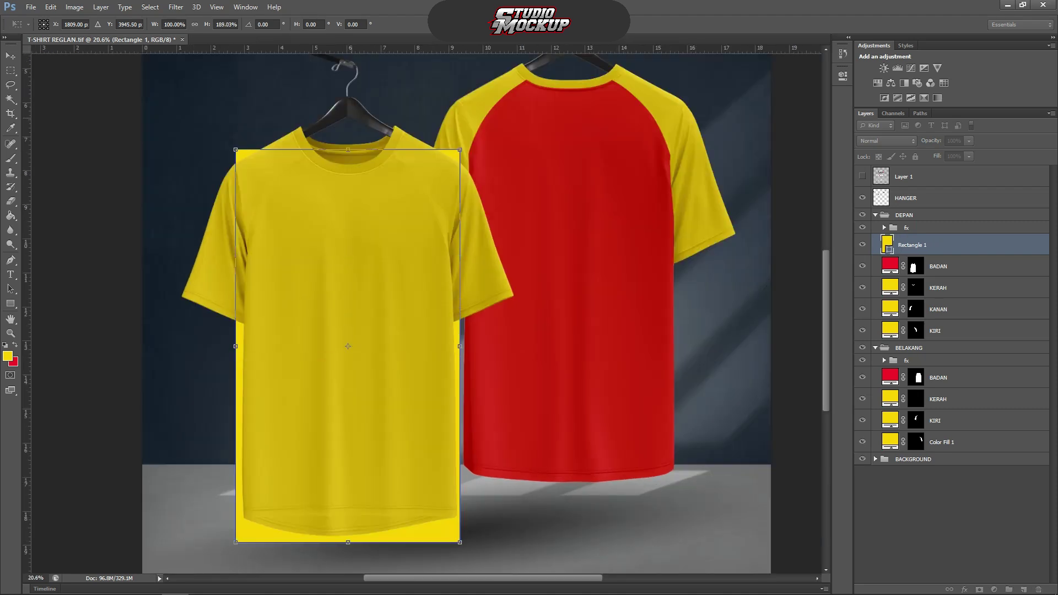
{"action": "scroll", "coordinate": [351, 102], "scroll_direction": "up", "scroll_amount": 4}
{"action": "left_click_drag", "start_coordinate": [345, 168], "coordinate": [346, 164]}
{"action": "scroll", "coordinate": [350, 189], "scroll_direction": "down", "scroll_amount": 3}
{"action": "key", "text": "Return"}
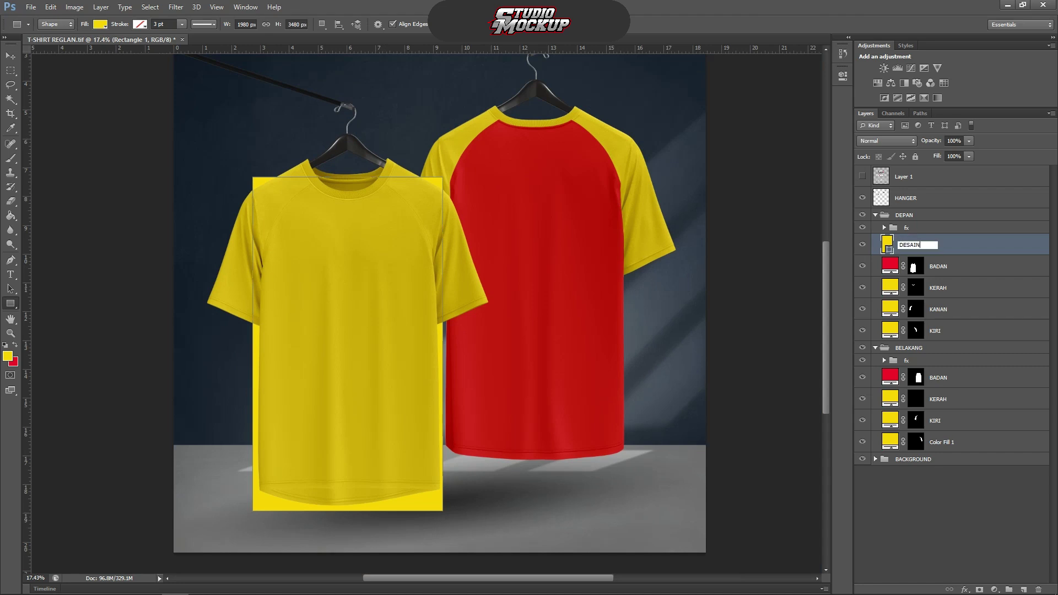
{"action": "scroll", "coordinate": [439, 304], "scroll_direction": "down", "scroll_amount": 2}
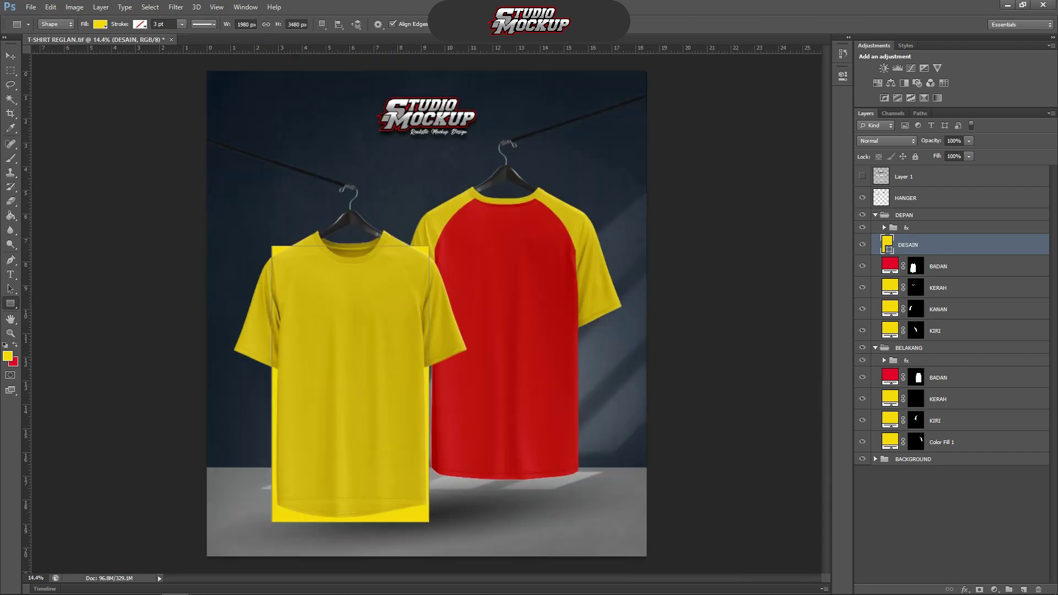
Duplicate the DESAIN rectangle into the BELAKANG group above the BADAN fill and name the copy DESAIN.
{"action": "key", "text": "ctrl+j"}
{"action": "left_click_drag", "start_coordinate": [954, 244], "coordinate": [953, 388]}
{"action": "scroll", "coordinate": [425, 313], "scroll_direction": "down", "scroll_amount": 1}
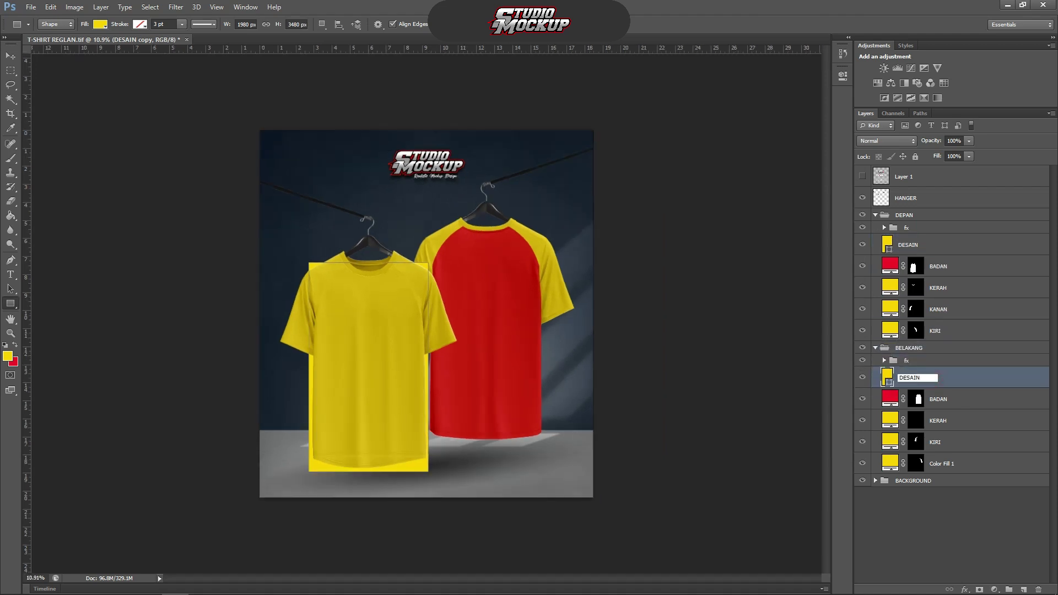
Move the copied DESAIN rectangle over the back shirt and stretch it to about 1980 by 3606 px to cover the body.
{"action": "scroll", "coordinate": [524, 314], "scroll_direction": "down", "scroll_amount": 1}
{"action": "key", "text": "ctrl+t"}
{"action": "scroll", "coordinate": [425, 311], "scroll_direction": "up", "scroll_amount": 2}
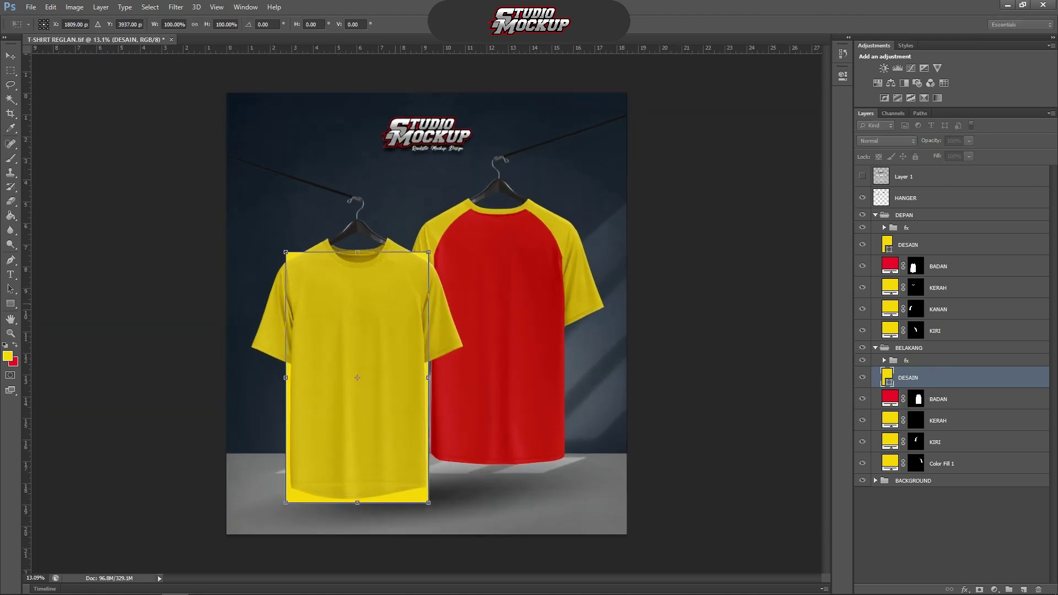
{"action": "left_click_drag", "start_coordinate": [393, 306], "coordinate": [538, 234]}
{"action": "scroll", "coordinate": [493, 275], "scroll_direction": "up", "scroll_amount": 2}
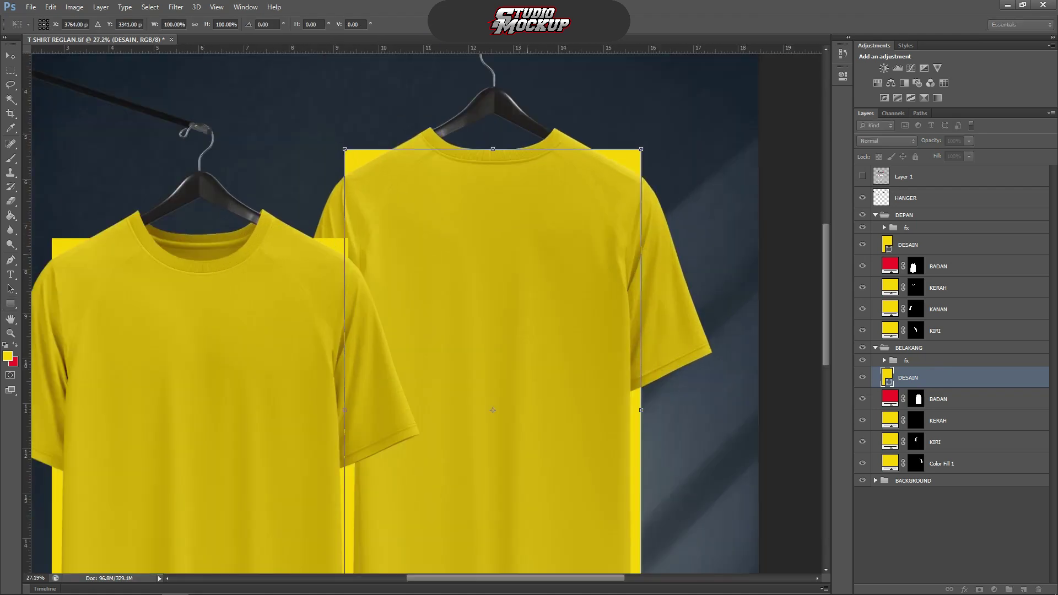
{"action": "left_click_drag", "start_coordinate": [501, 544], "coordinate": [502, 557]}
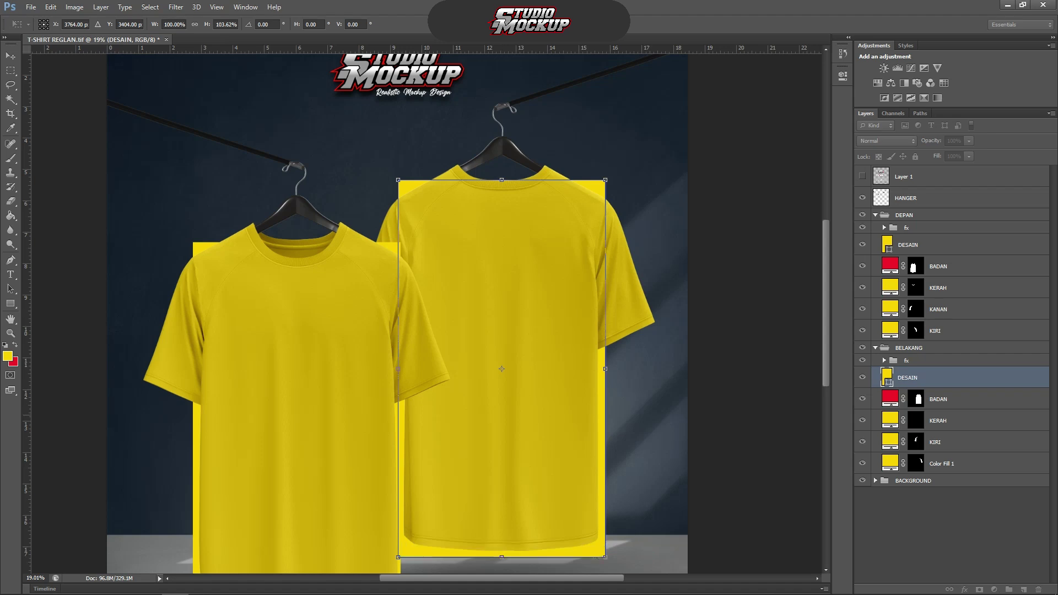
{"action": "scroll", "coordinate": [502, 557], "scroll_direction": "down", "scroll_amount": 1}
{"action": "key", "text": "Return"}
{"action": "key", "text": "u"}
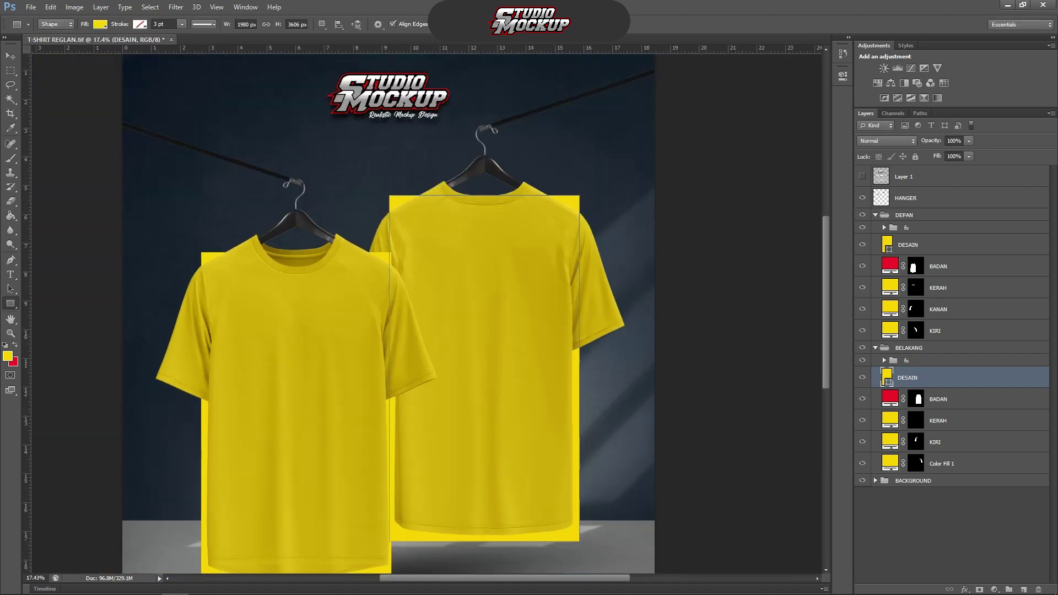
Convert the DEPAN group's DESAIN rectangle to a smart object.
{"action": "left_click", "coordinate": [935, 253]}
{"action": "right_click", "coordinate": [937, 249]}
{"action": "left_click", "coordinate": [862, 242]}
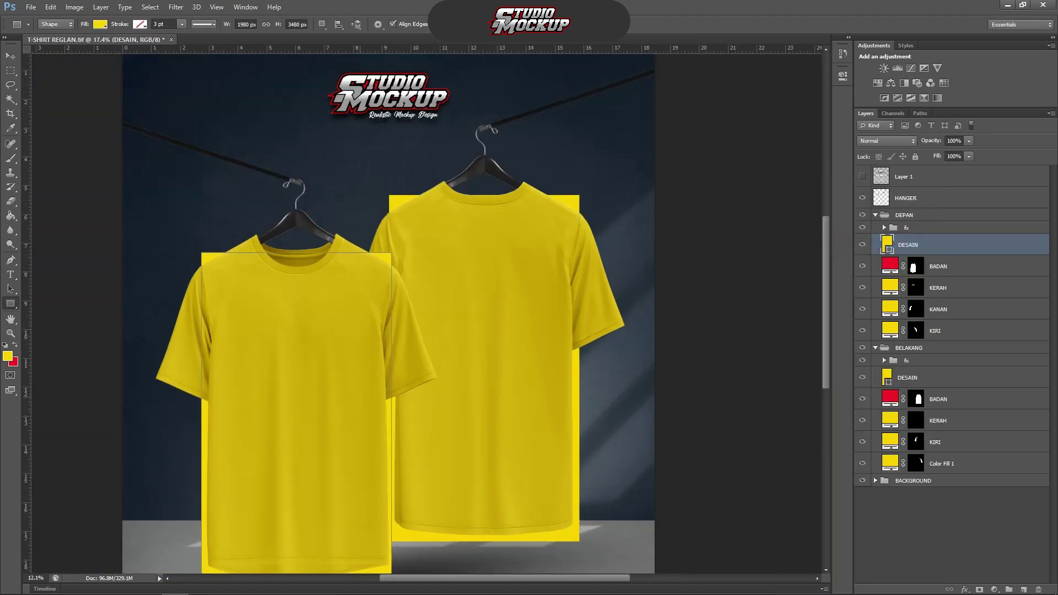
{"action": "scroll", "coordinate": [360, 395], "scroll_direction": "down", "scroll_amount": 4}
{"action": "scroll", "coordinate": [360, 396], "scroll_direction": "up", "scroll_amount": 3}
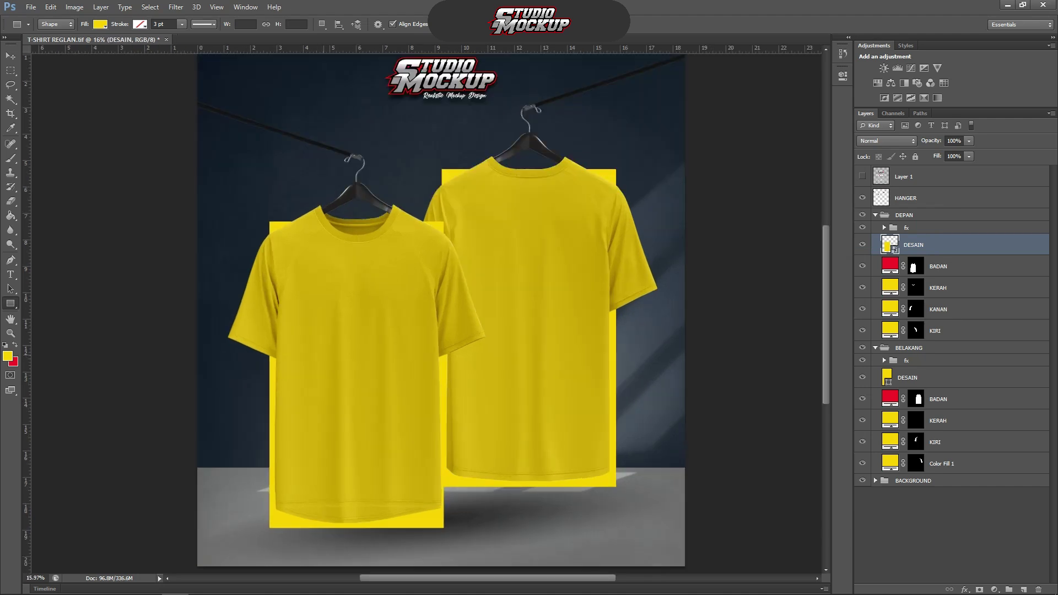
Warp the front DESAIN smart object so its lower edge bows downward and its upper edge bows upward.
{"action": "key", "text": "ctrl+t"}
{"action": "scroll", "coordinate": [299, 547], "scroll_direction": "up", "scroll_amount": 3}
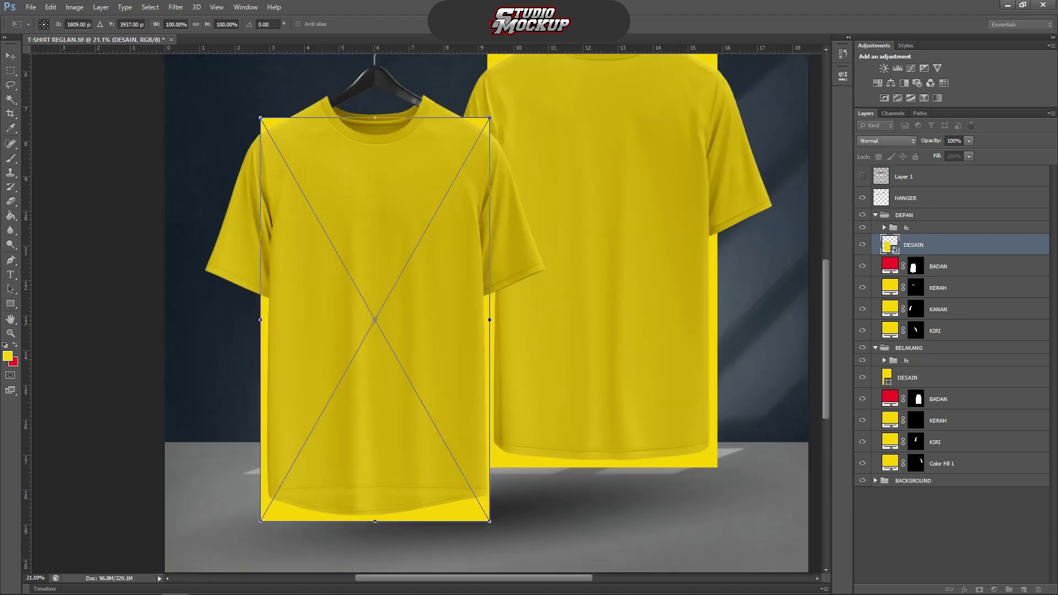
{"action": "right_click", "coordinate": [380, 383]}
{"action": "left_click", "coordinate": [402, 468]}
{"action": "scroll", "coordinate": [401, 467], "scroll_direction": "up", "scroll_amount": 3}
{"action": "left_click_drag", "start_coordinate": [359, 519], "coordinate": [360, 529]}
{"action": "scroll", "coordinate": [382, 543], "scroll_direction": "down", "scroll_amount": 3}
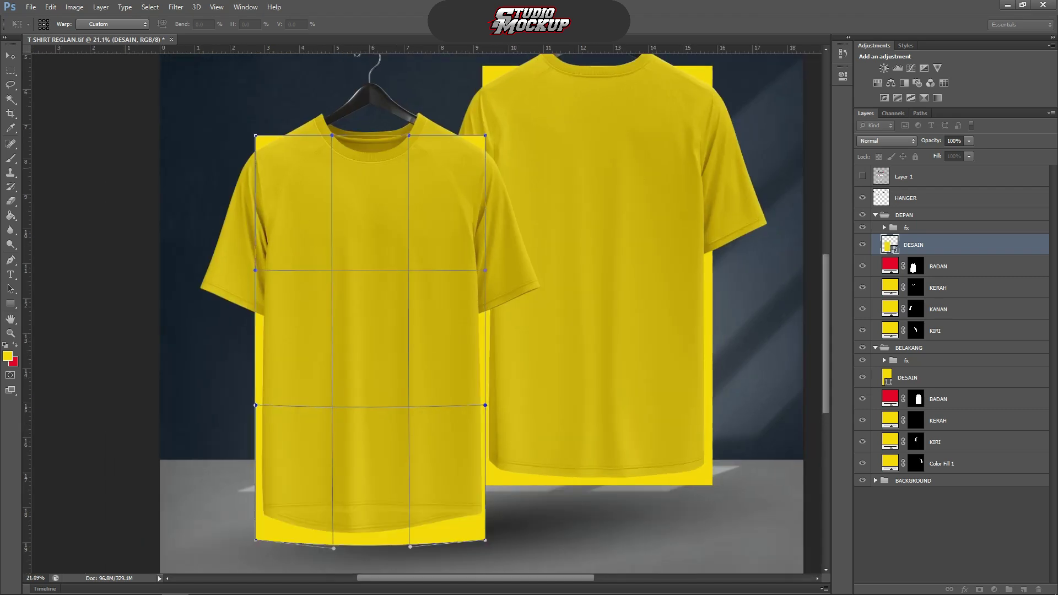
{"action": "left_click_drag", "start_coordinate": [372, 144], "coordinate": [373, 137]}
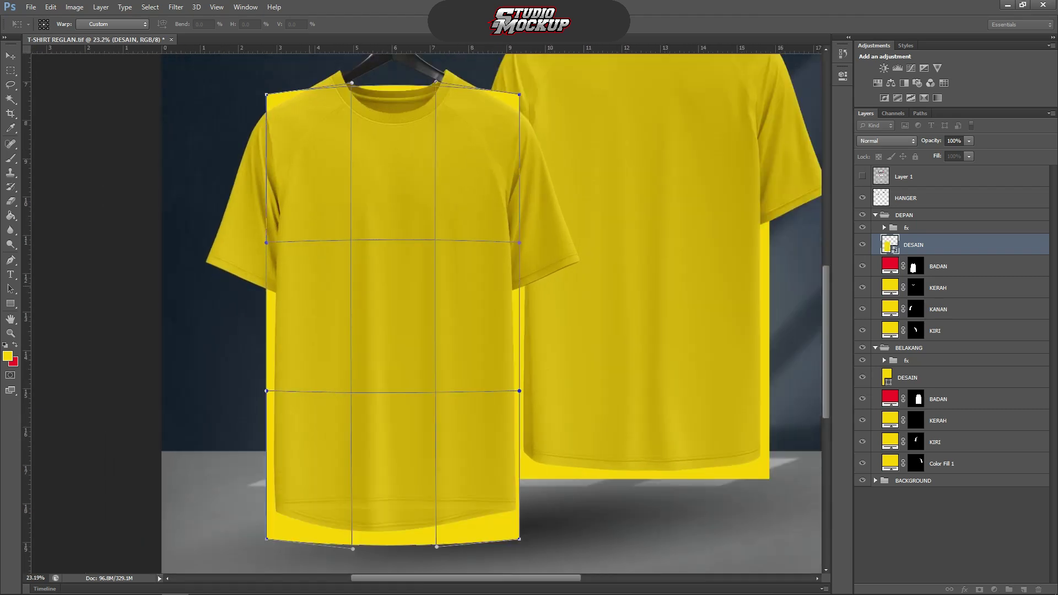
{"action": "scroll", "coordinate": [440, 168], "scroll_direction": "down", "scroll_amount": 2}
{"action": "key", "text": "Return"}
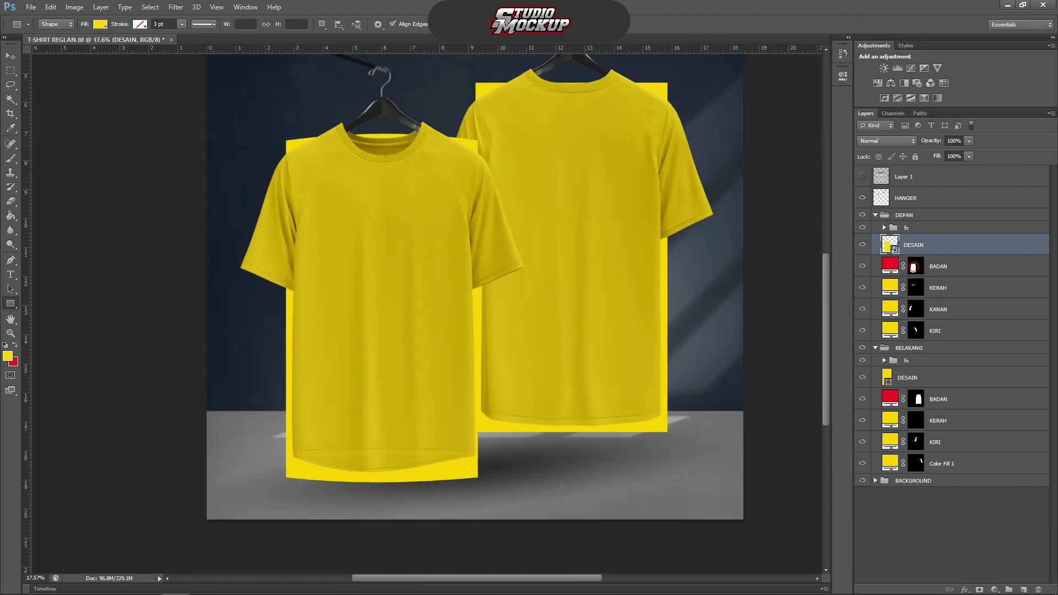
Mask the front DESAIN layer with the outline of the front BADAN fill's mask.
{"action": "left_click", "coordinate": [914, 267], "text": "ctrl"}
{"action": "left_click", "coordinate": [980, 590]}
{"action": "scroll", "coordinate": [423, 200], "scroll_direction": "up", "scroll_amount": 2}
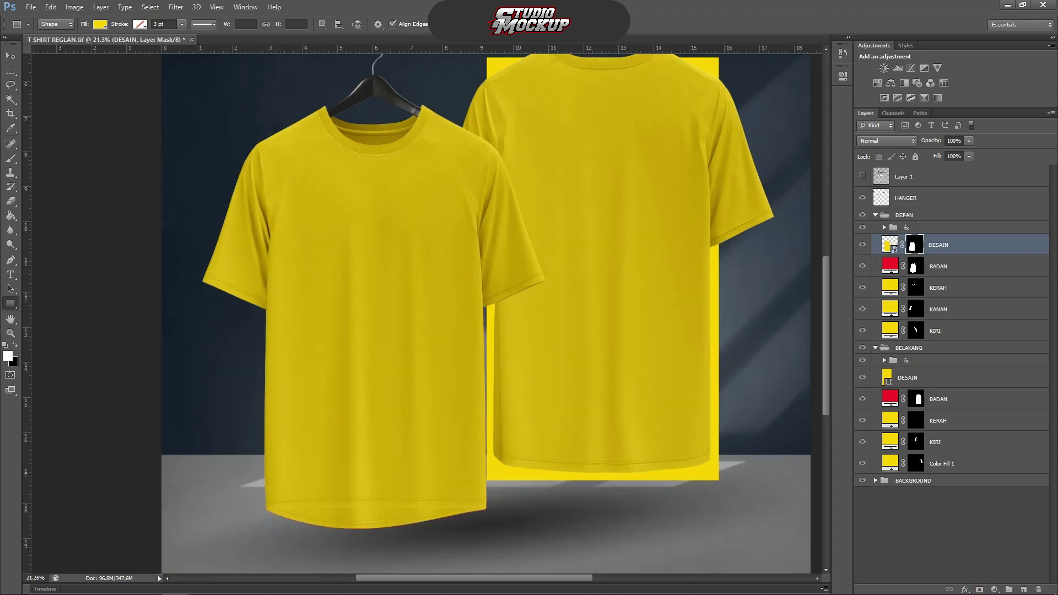
Convert the BELAKANG group's DESAIN rectangle to a smart object.
{"action": "scroll", "coordinate": [498, 256], "scroll_direction": "down", "scroll_amount": 2}
{"action": "right_click", "coordinate": [937, 377]}
{"action": "left_click", "coordinate": [837, 240]}
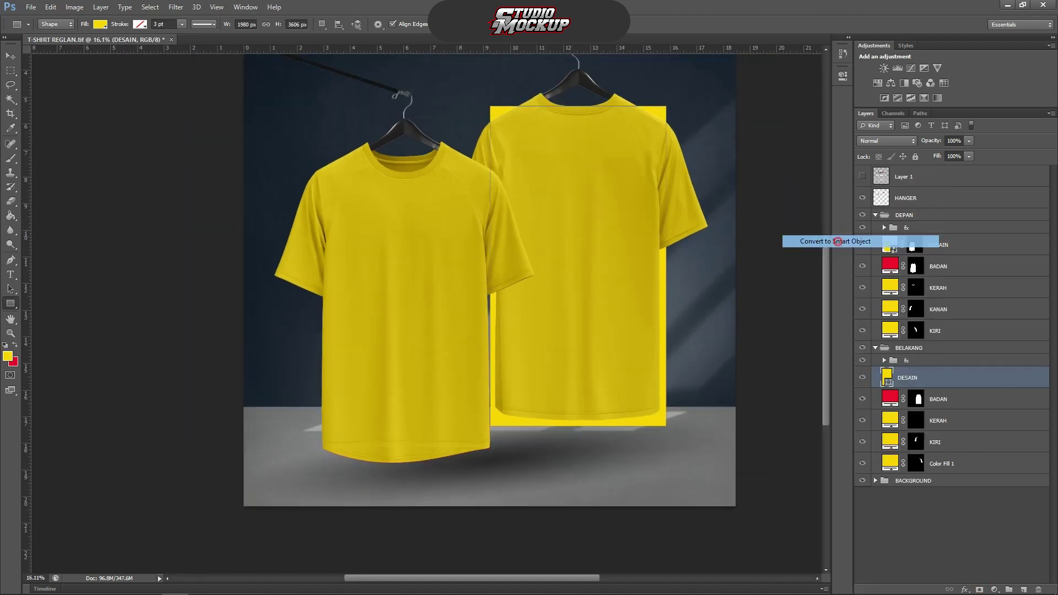
{"action": "scroll", "coordinate": [525, 259], "scroll_direction": "up", "scroll_amount": 3}
{"action": "scroll", "coordinate": [534, 260], "scroll_direction": "down", "scroll_amount": 3}
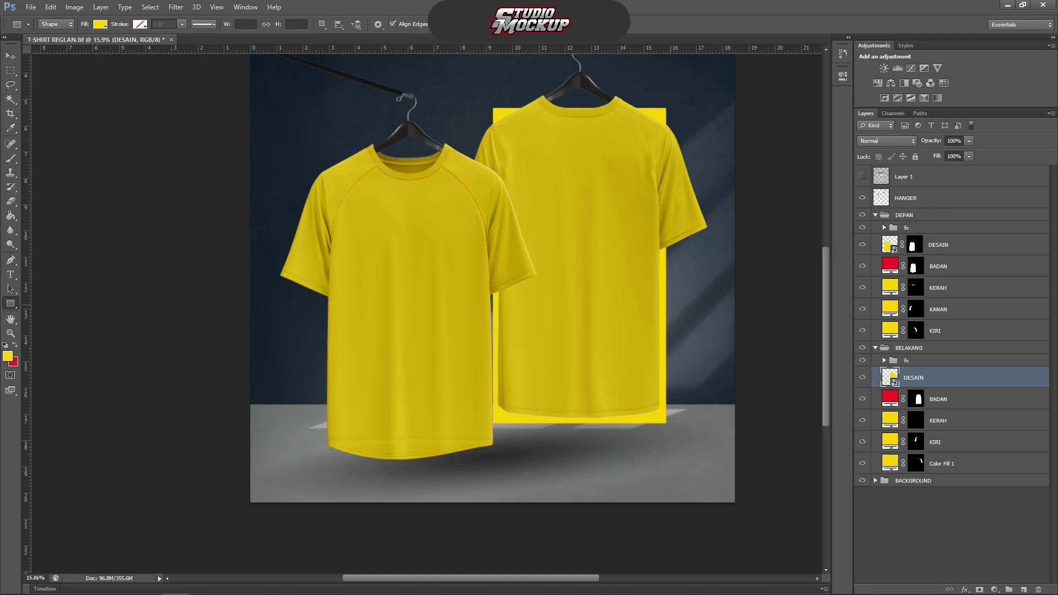
Warp the back DESAIN smart object so its upper edge curves upward and its lower edge curves downward.
{"action": "key", "text": "ctrl+t"}
{"action": "left_click", "coordinate": [524, 24]}
{"action": "scroll", "coordinate": [609, 123], "scroll_direction": "up", "scroll_amount": 3}
{"action": "left_click_drag", "start_coordinate": [568, 109], "coordinate": [570, 105]}
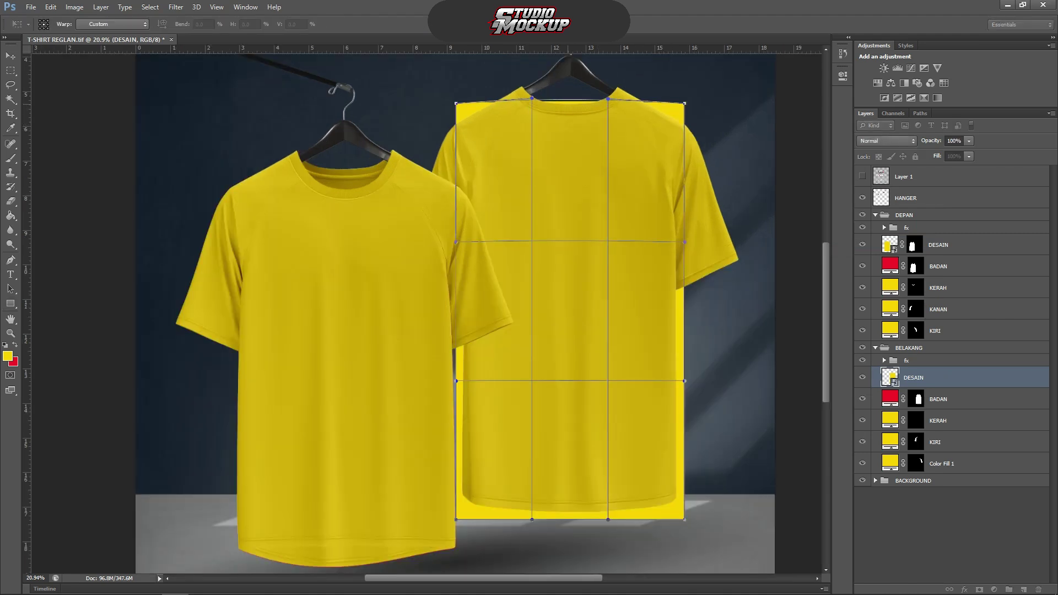
{"action": "left_click_drag", "start_coordinate": [569, 513], "coordinate": [570, 527]}
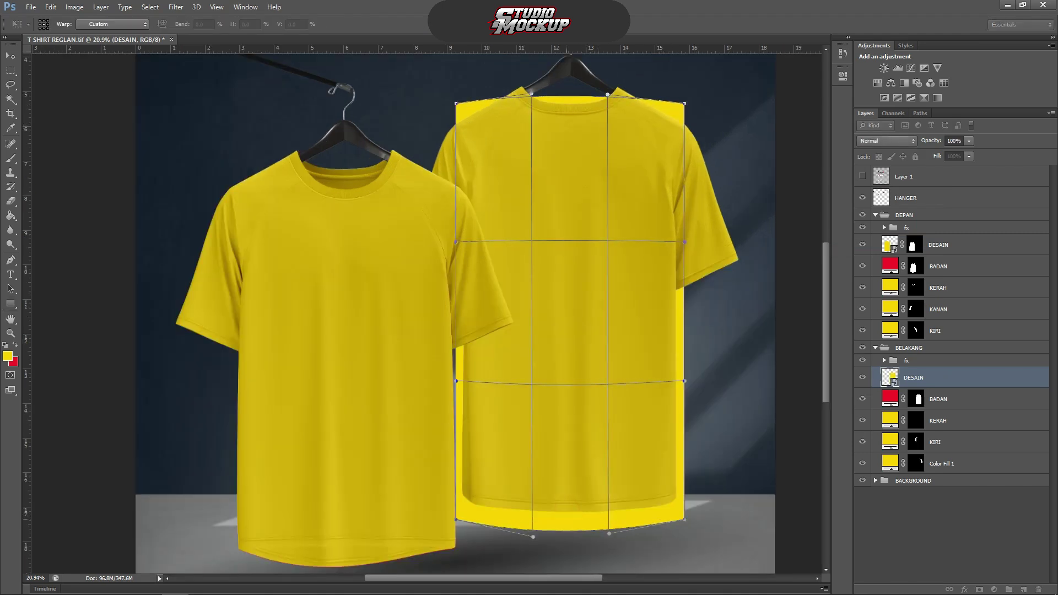
{"action": "scroll", "coordinate": [574, 386], "scroll_direction": "down", "scroll_amount": 3}
{"action": "key", "text": "Return"}
Mask the back DESAIN layer with the outline of the back BADAN fill's mask.
{"action": "left_click", "coordinate": [915, 399], "text": "ctrl"}
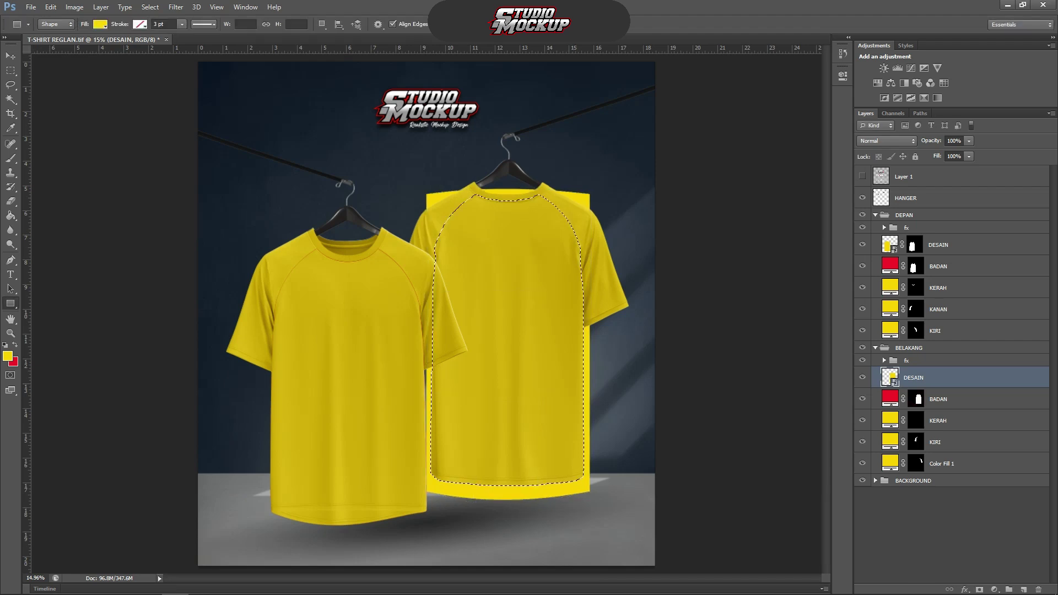
{"action": "left_click", "coordinate": [979, 590]}
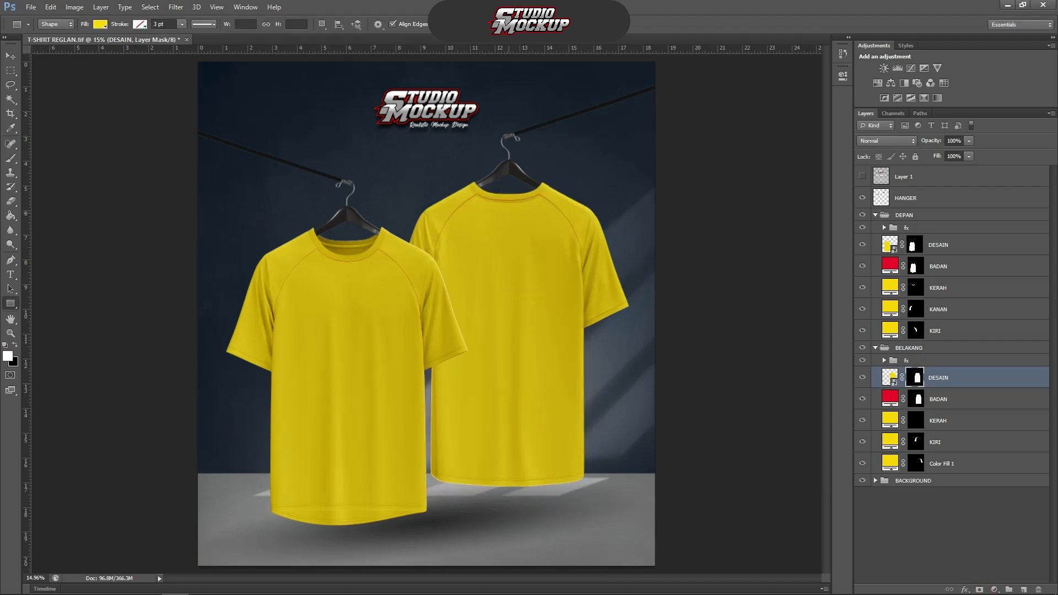
Hide the red BADAN fills in both the DEPAN and BELAKANG groups.
{"action": "scroll", "coordinate": [488, 203], "scroll_direction": "up", "scroll_amount": 5}
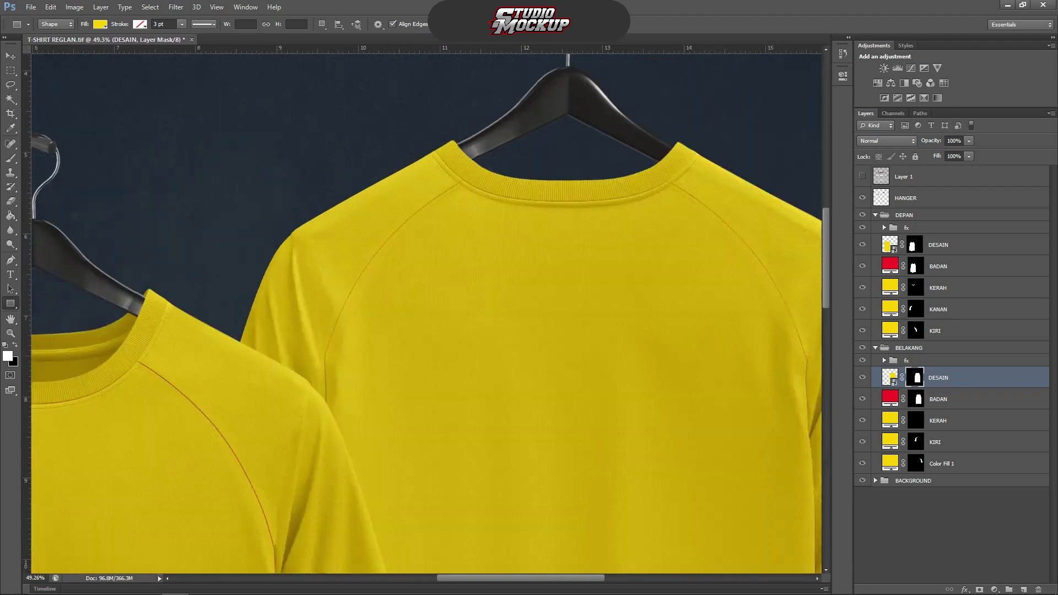
{"action": "scroll", "coordinate": [645, 289], "scroll_direction": "down", "scroll_amount": 2}
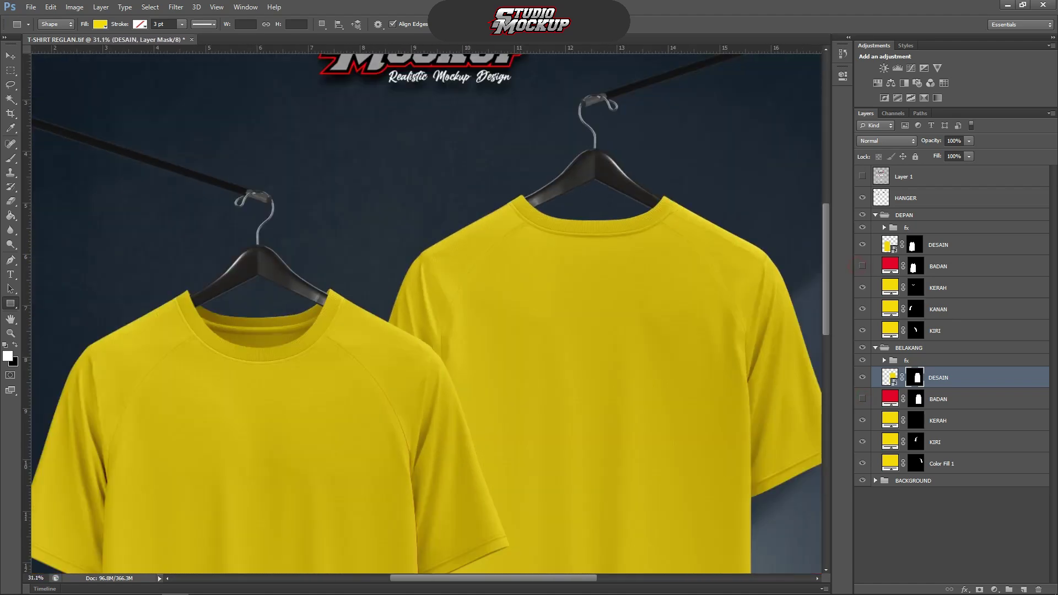
{"action": "scroll", "coordinate": [427, 312], "scroll_direction": "down", "scroll_amount": 3}
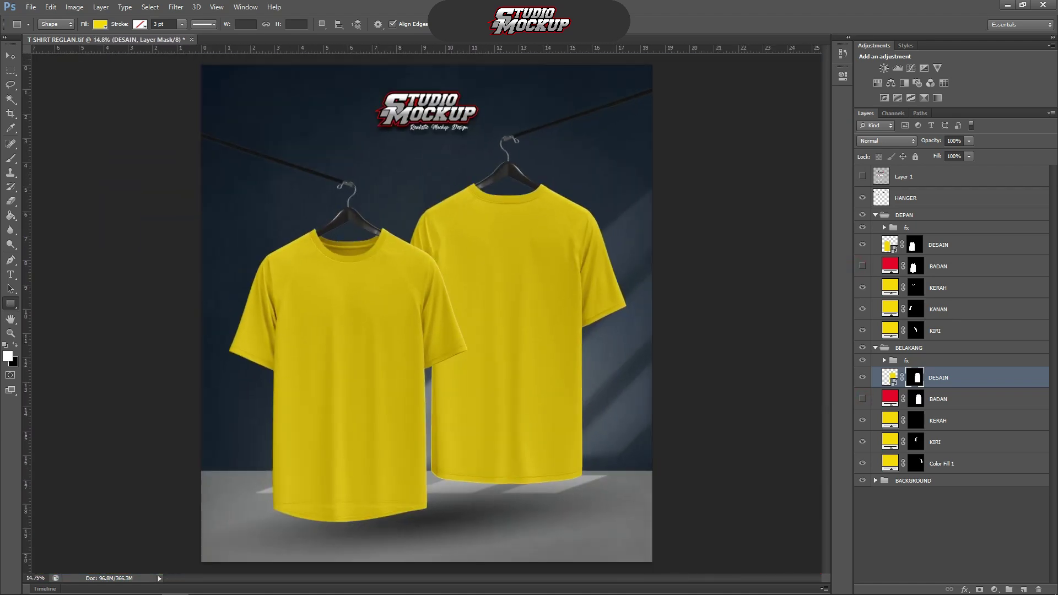
{"action": "scroll", "coordinate": [427, 314], "scroll_direction": "down", "scroll_amount": 1}
{"action": "scroll", "coordinate": [388, 299], "scroll_direction": "up", "scroll_amount": 2}
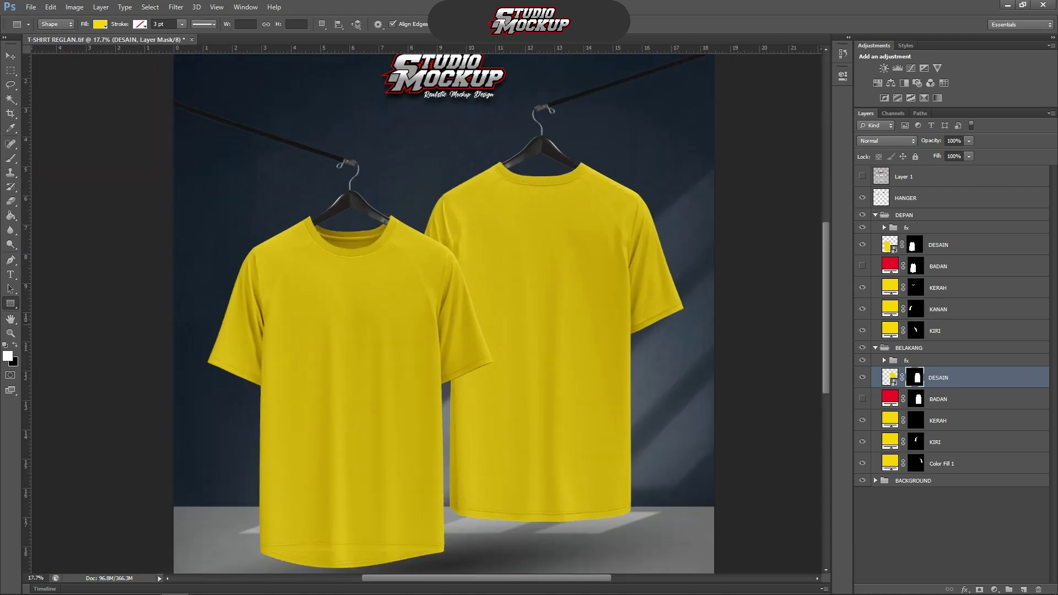
{"action": "scroll", "coordinate": [426, 319], "scroll_direction": "down", "scroll_amount": 3}
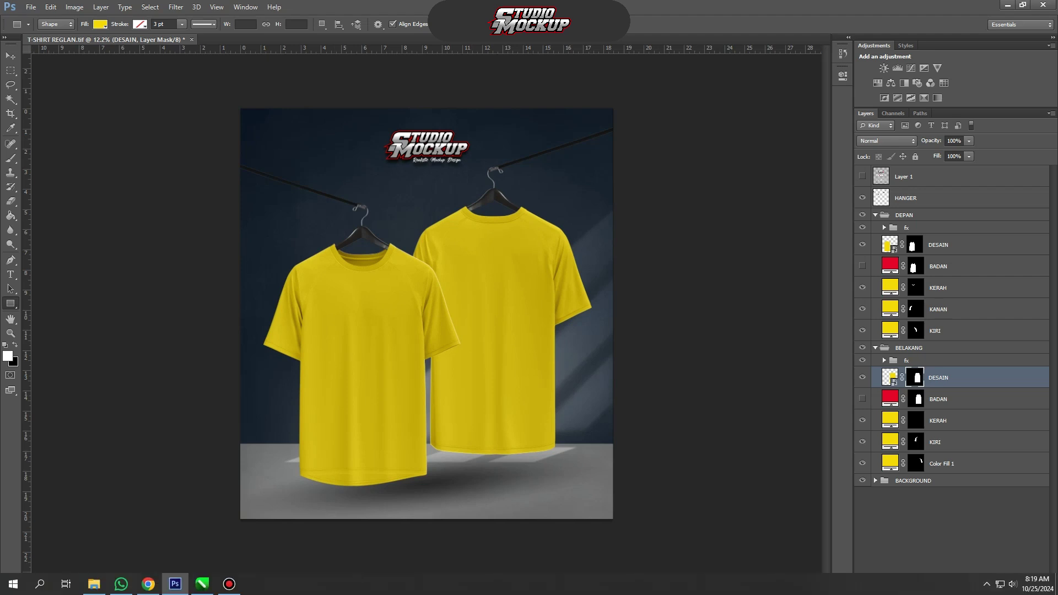
{"action": "scroll", "coordinate": [363, 333], "scroll_direction": "up", "scroll_amount": 3}
{"action": "scroll", "coordinate": [357, 334], "scroll_direction": "down", "scroll_amount": 2}
Open the front DESAIN smart object's contents and place a vertical guide through the middle of its canvas.
{"action": "left_click", "coordinate": [889, 244]}
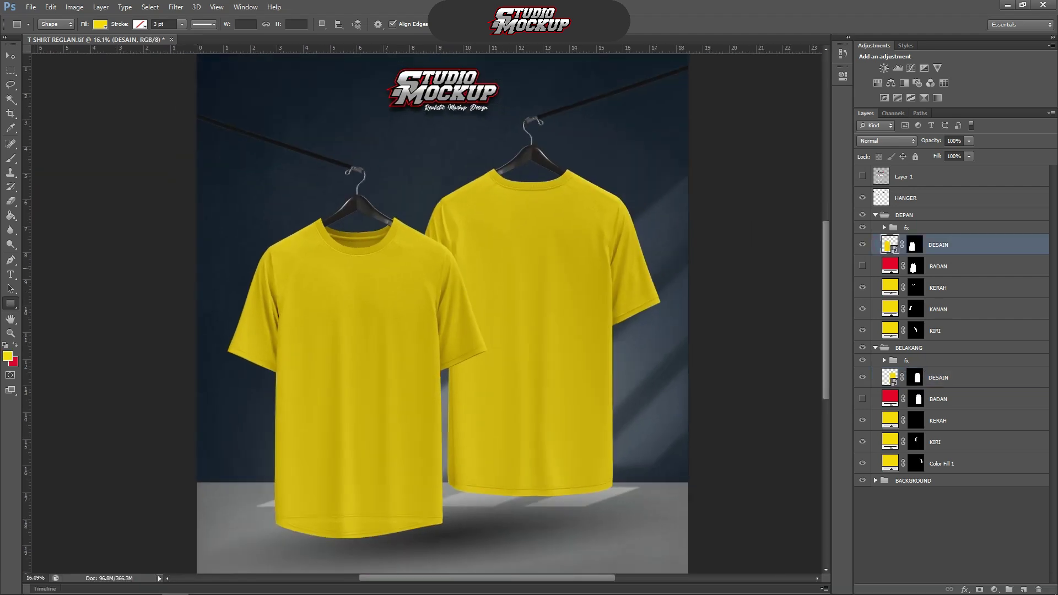
{"action": "scroll", "coordinate": [287, 312], "scroll_direction": "up", "scroll_amount": 2}
{"action": "double_click", "coordinate": [890, 245]}
{"action": "left_click", "coordinate": [531, 236]}
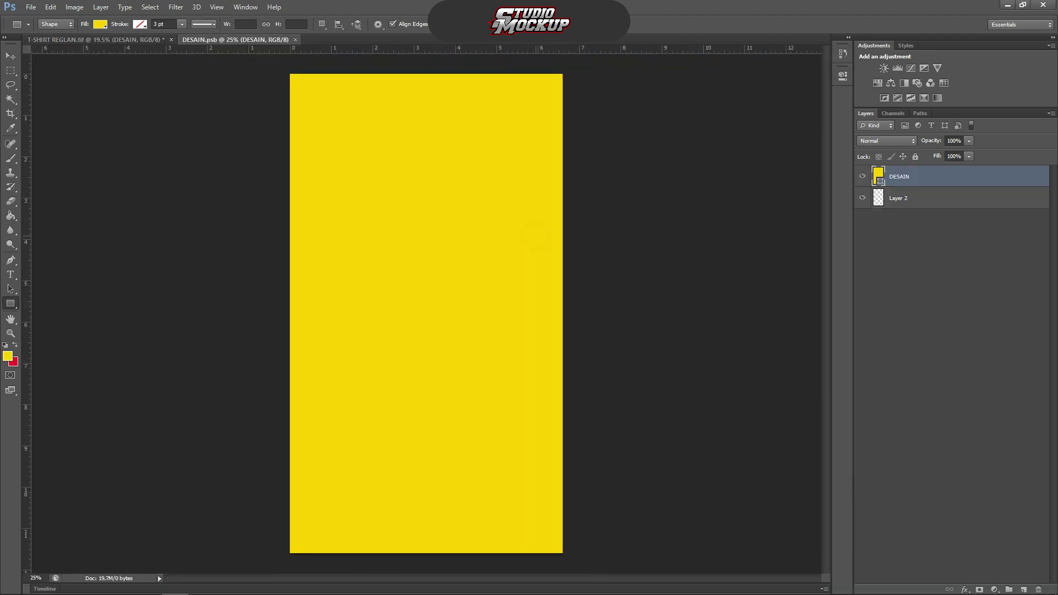
{"action": "left_click_drag", "start_coordinate": [29, 148], "coordinate": [426, 217]}
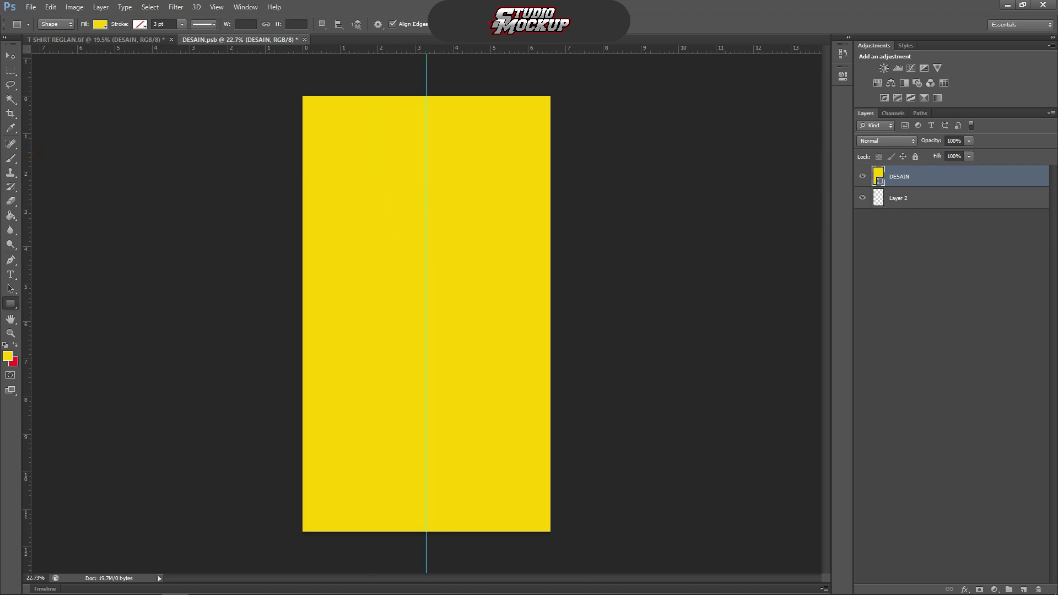
Place a horizontal guide through the middle of the canvas and open 1.png from the BAHAN MOCKUP folder.
{"action": "left_click_drag", "start_coordinate": [474, 48], "coordinate": [450, 314]}
{"action": "left_click", "coordinate": [31, 8]}
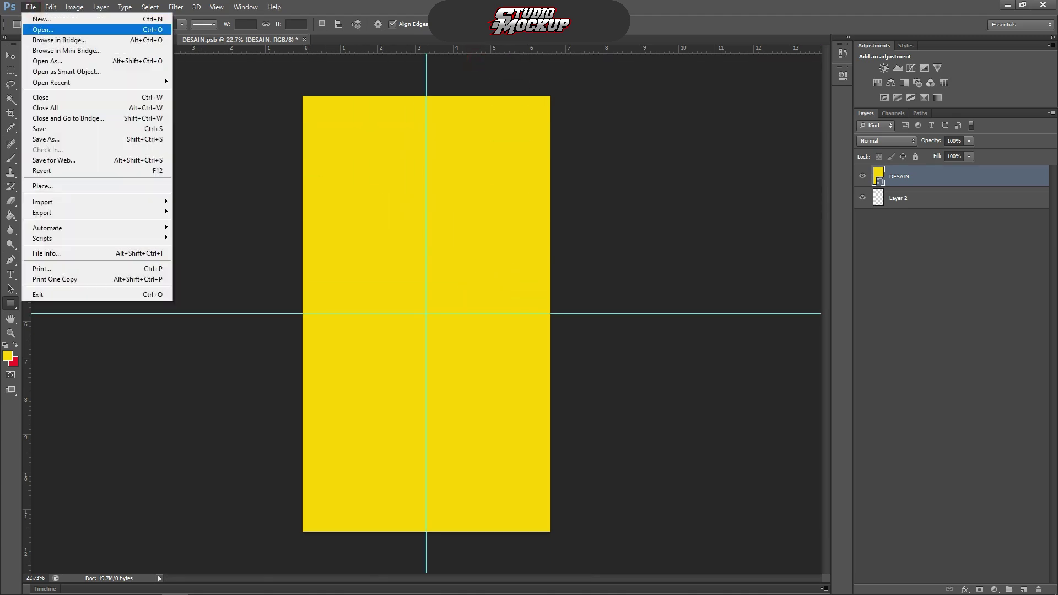
{"action": "left_click", "coordinate": [44, 30]}
{"action": "left_click", "coordinate": [183, 176]}
{"action": "double_click", "coordinate": [606, 185]}
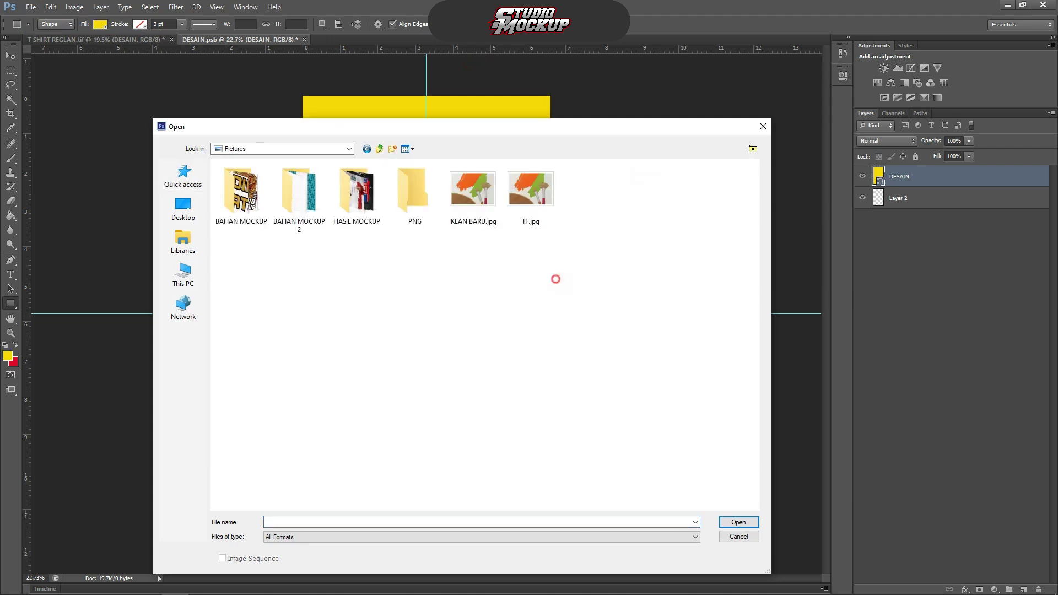
{"action": "double_click", "coordinate": [253, 189]}
{"action": "double_click", "coordinate": [298, 189]}
{"action": "scroll", "coordinate": [426, 313], "scroll_direction": "down", "scroll_amount": 3}
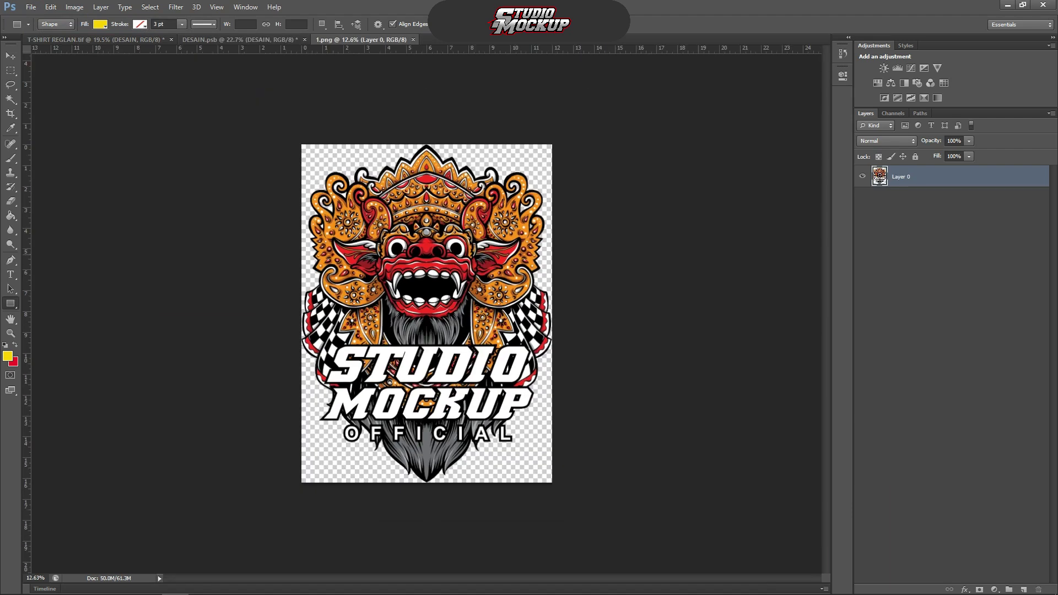
Copy the artwork from 1.png into DESAIN.psb as a layer above the yellow DESAIN fill.
{"action": "scroll", "coordinate": [427, 314], "scroll_direction": "up", "scroll_amount": 2}
{"action": "left_click", "coordinate": [10, 56]}
{"action": "left_click_drag", "start_coordinate": [389, 162], "coordinate": [447, 239]}
{"action": "scroll", "coordinate": [448, 239], "scroll_direction": "down", "scroll_amount": 3}
{"action": "scroll", "coordinate": [448, 239], "scroll_direction": "up", "scroll_amount": 2}
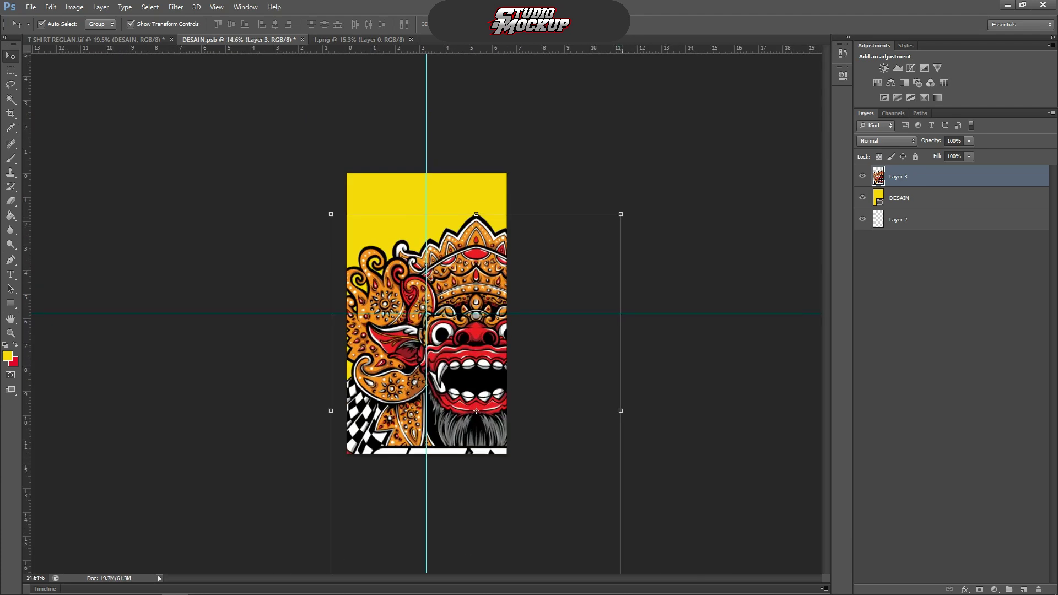
Scale the artwork to about 36.5% and centre it on the intersection of the two guides.
{"action": "left_click_drag", "start_coordinate": [622, 215], "coordinate": [453, 447]}
{"action": "left_click_drag", "start_coordinate": [429, 475], "coordinate": [463, 261]}
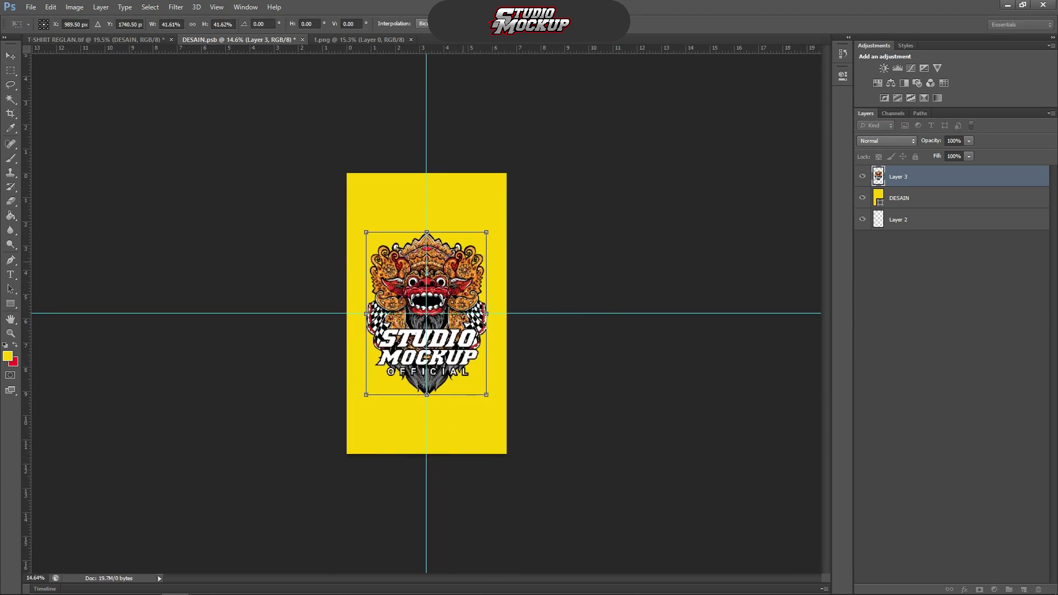
{"action": "scroll", "coordinate": [463, 262], "scroll_direction": "up", "scroll_amount": 5}
{"action": "left_click_drag", "start_coordinate": [524, 182], "coordinate": [500, 214]}
{"action": "left_click_drag", "start_coordinate": [481, 242], "coordinate": [493, 226]}
{"action": "scroll", "coordinate": [492, 226], "scroll_direction": "down", "scroll_amount": 2}
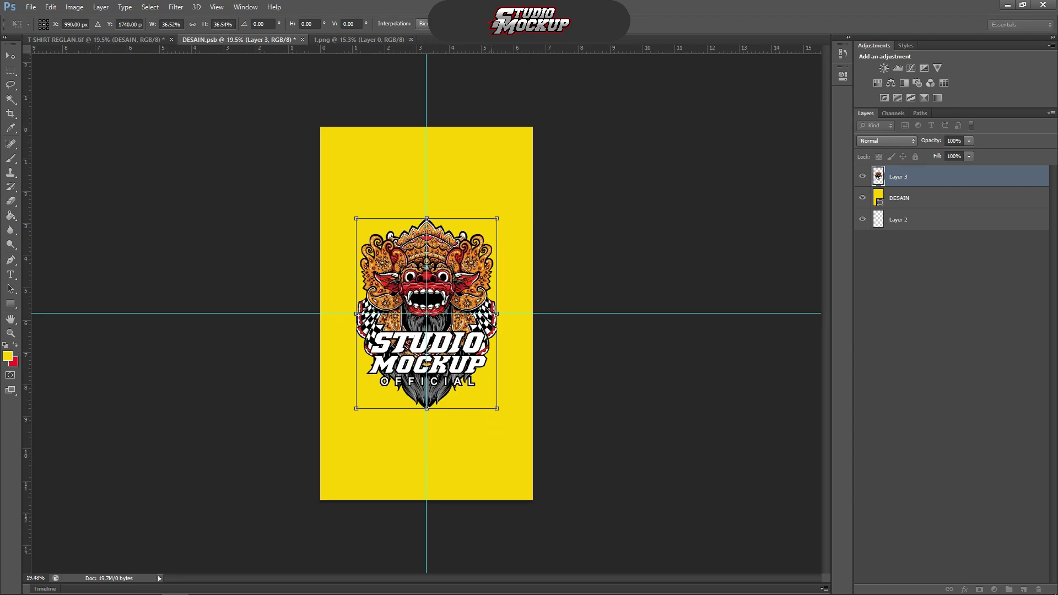
Save DESAIN.psb with the transformation applied and check the artwork on the front shirt in T-SHIRT REGLAN.tif.
{"action": "key", "text": "ctrl+s"}
{"action": "key", "text": "Return"}
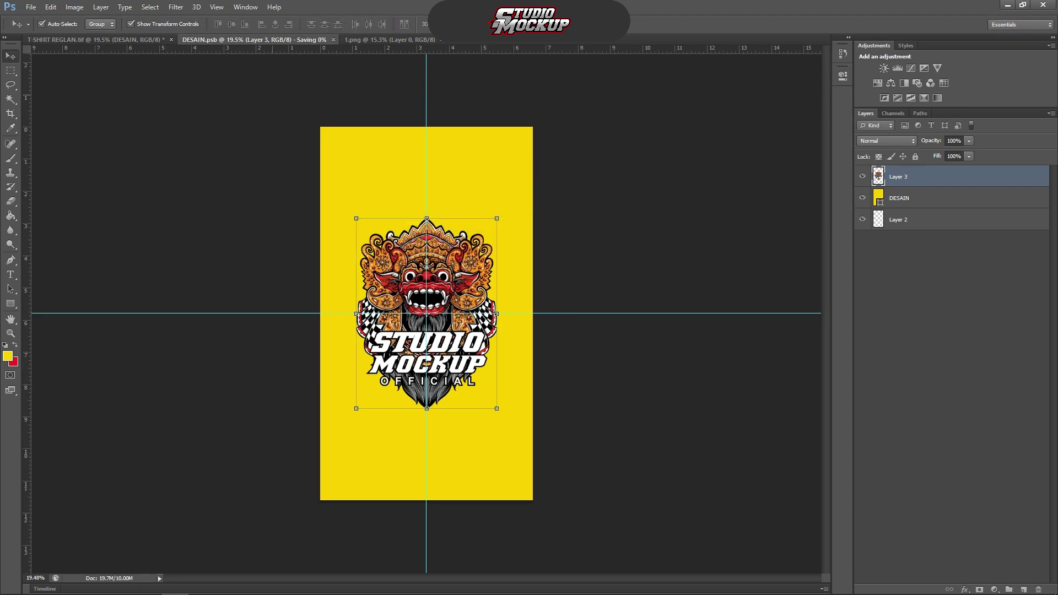
{"action": "left_click", "coordinate": [138, 39]}
{"action": "scroll", "coordinate": [427, 313], "scroll_direction": "up", "scroll_amount": 1}
{"action": "scroll", "coordinate": [426, 313], "scroll_direction": "down", "scroll_amount": 1}
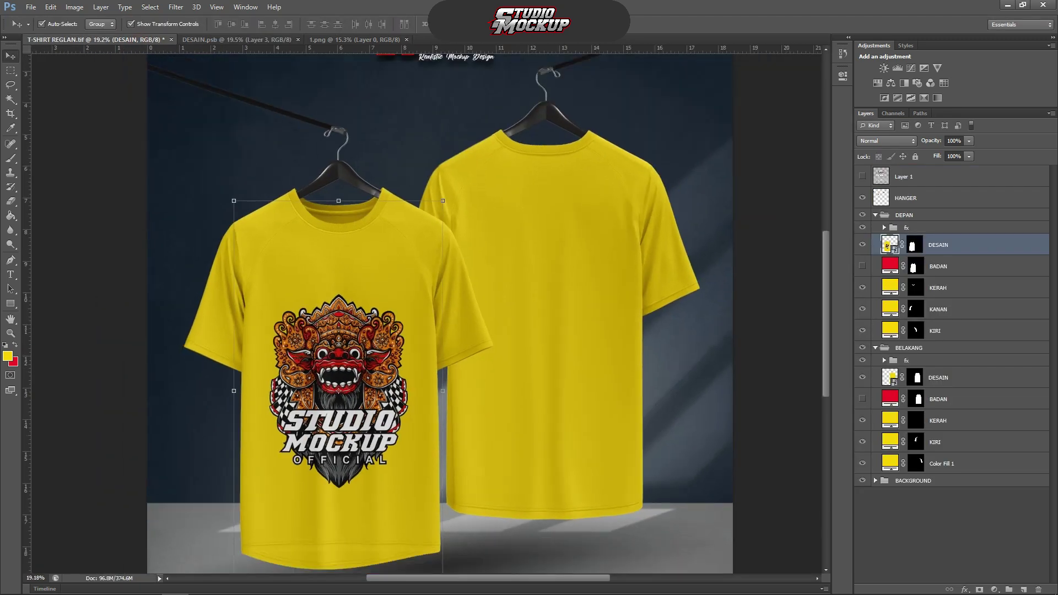
Move the artwork slightly up along the vertical guide in DESAIN.psb, save it and return to T-SHIRT REGLAN.tif.
{"action": "left_click", "coordinate": [237, 39]}
{"action": "scroll", "coordinate": [491, 270], "scroll_direction": "up", "scroll_amount": 3}
{"action": "left_click_drag", "start_coordinate": [490, 270], "coordinate": [485, 244]}
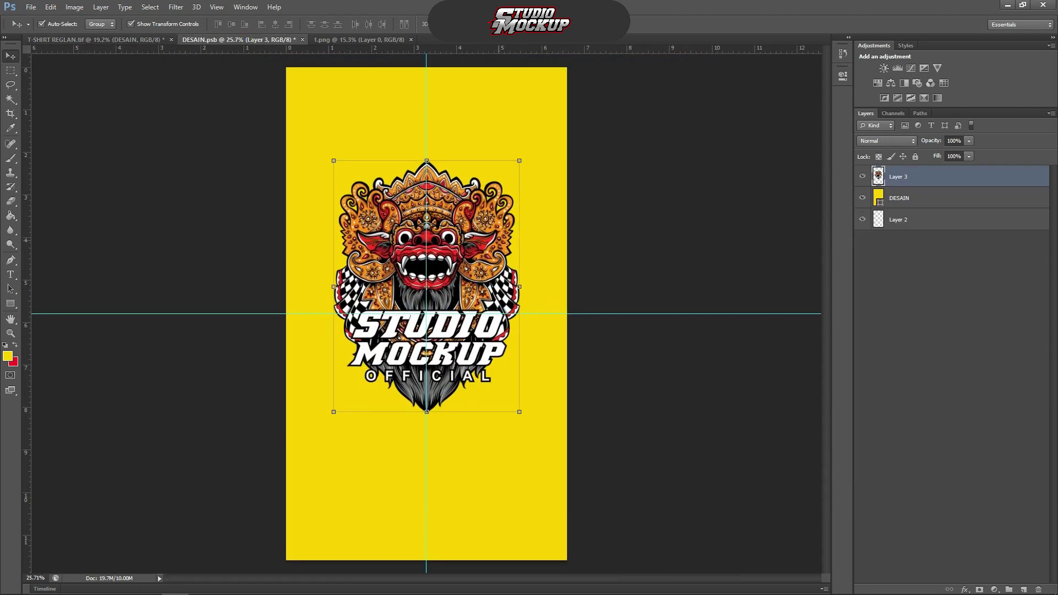
{"action": "scroll", "coordinate": [483, 244], "scroll_direction": "down", "scroll_amount": 3}
{"action": "key", "text": "ctrl+Tab"}
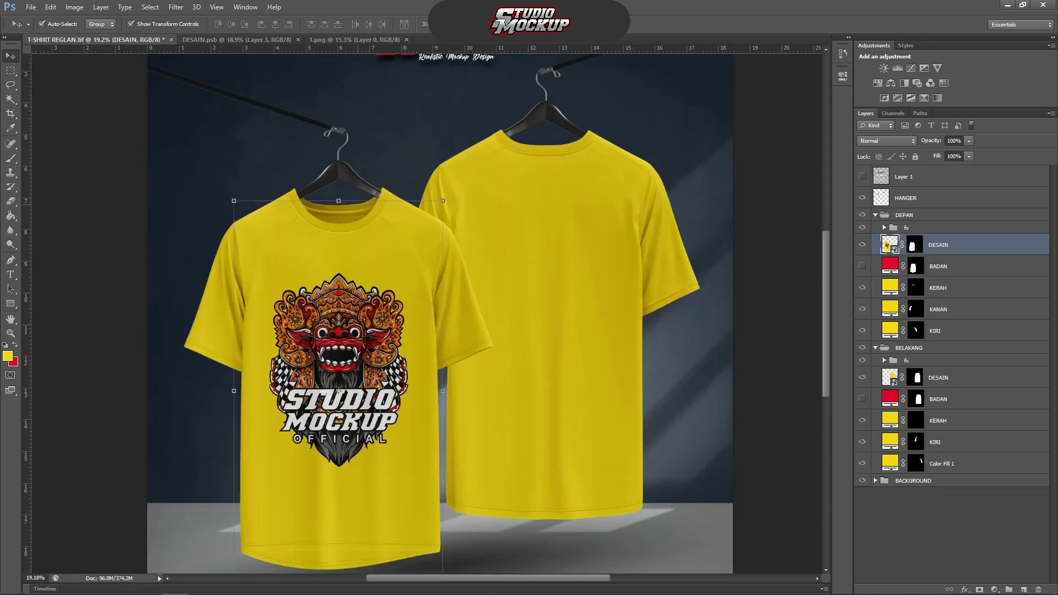
{"action": "scroll", "coordinate": [347, 367], "scroll_direction": "up", "scroll_amount": 1}
{"action": "scroll", "coordinate": [346, 367], "scroll_direction": "down", "scroll_amount": 1}
{"action": "scroll", "coordinate": [339, 325], "scroll_direction": "up", "scroll_amount": 4}
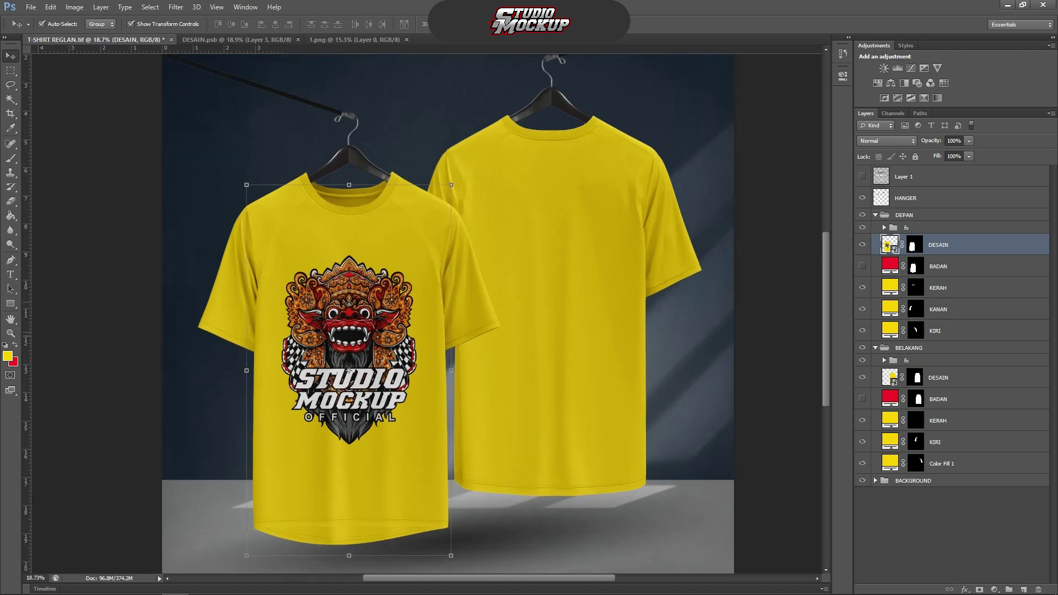
{"action": "scroll", "coordinate": [339, 325], "scroll_direction": "down", "scroll_amount": 3}
Recolor the DESAIN fill behind the artwork in DESAIN.psb to black, #000000, and save the file.
{"action": "left_click", "coordinate": [232, 40]}
{"action": "scroll", "coordinate": [427, 313], "scroll_direction": "up", "scroll_amount": 3}
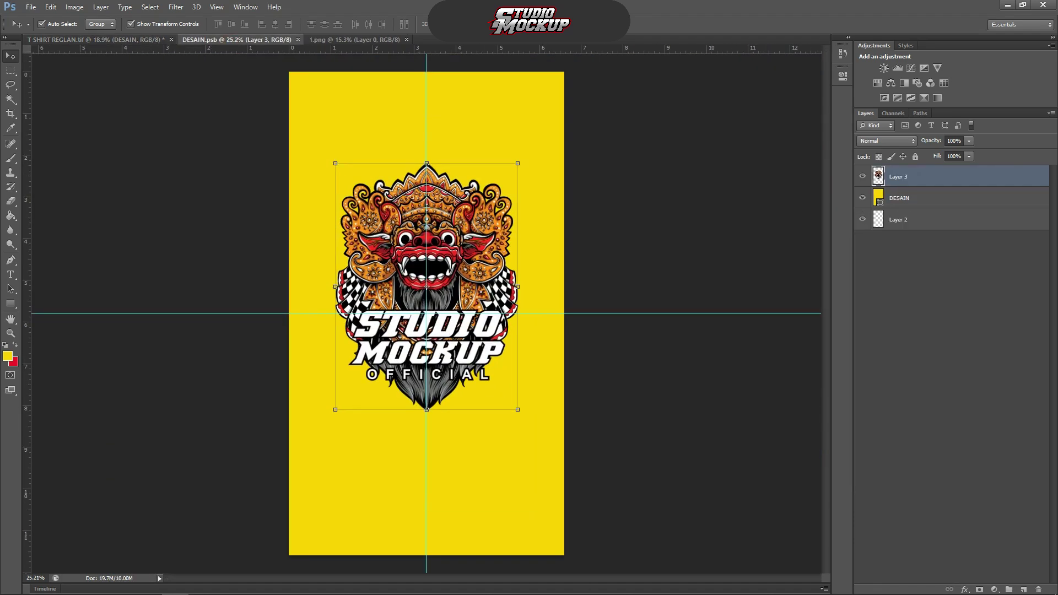
{"action": "double_click", "coordinate": [878, 198]}
{"action": "left_click_drag", "start_coordinate": [516, 164], "coordinate": [484, 225]}
{"action": "left_click", "coordinate": [382, 296]}
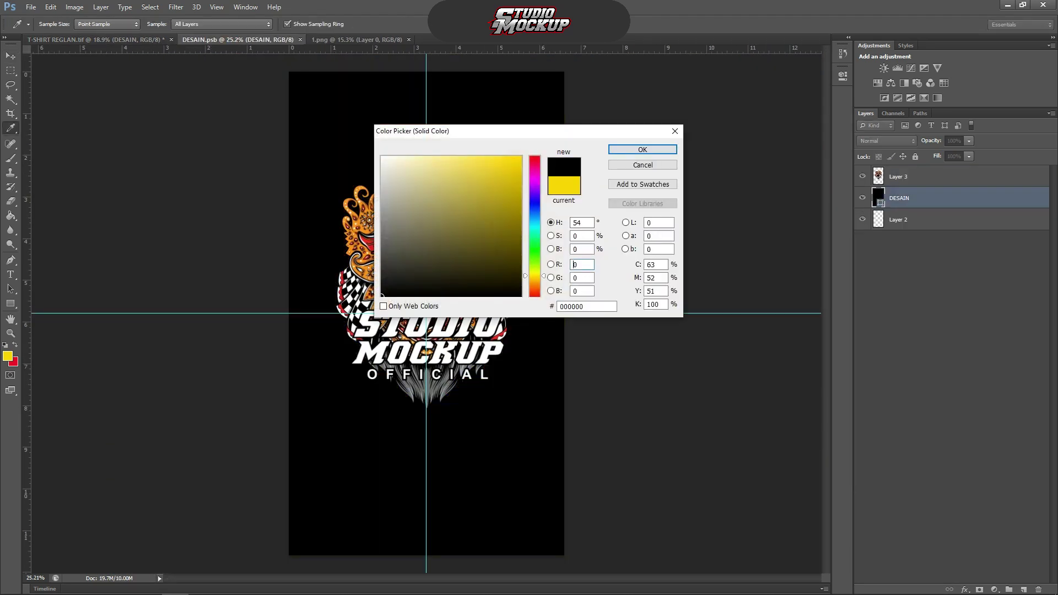
{"action": "left_click", "coordinate": [664, 150]}
{"action": "key", "text": "v"}
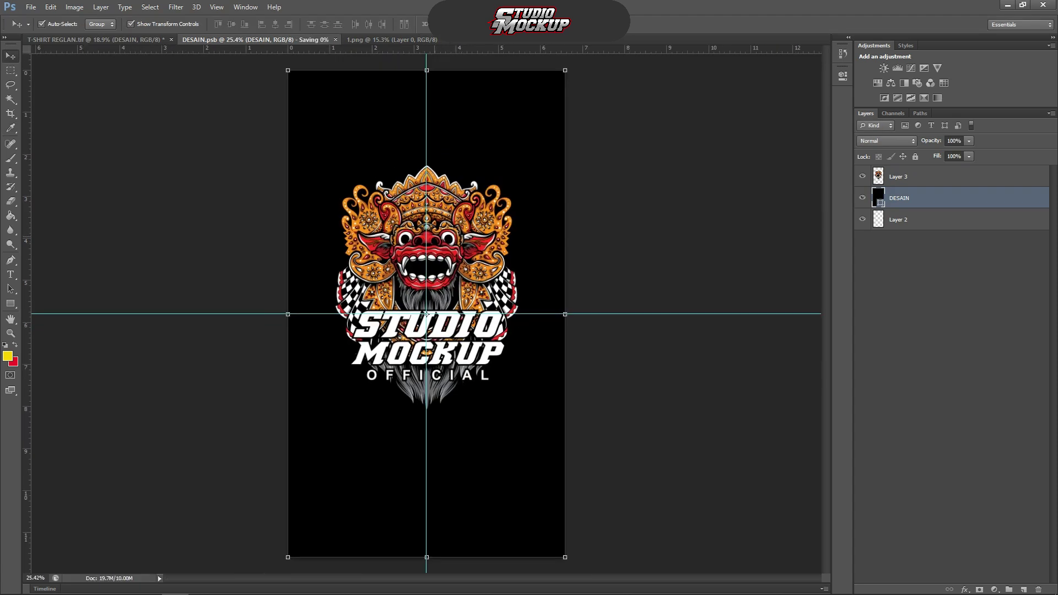
Examine the front shirt's black body and printed artwork up close in T-SHIRT REGLAN.tif.
{"action": "left_click", "coordinate": [100, 40]}
{"action": "scroll", "coordinate": [280, 250], "scroll_direction": "up", "scroll_amount": 2}
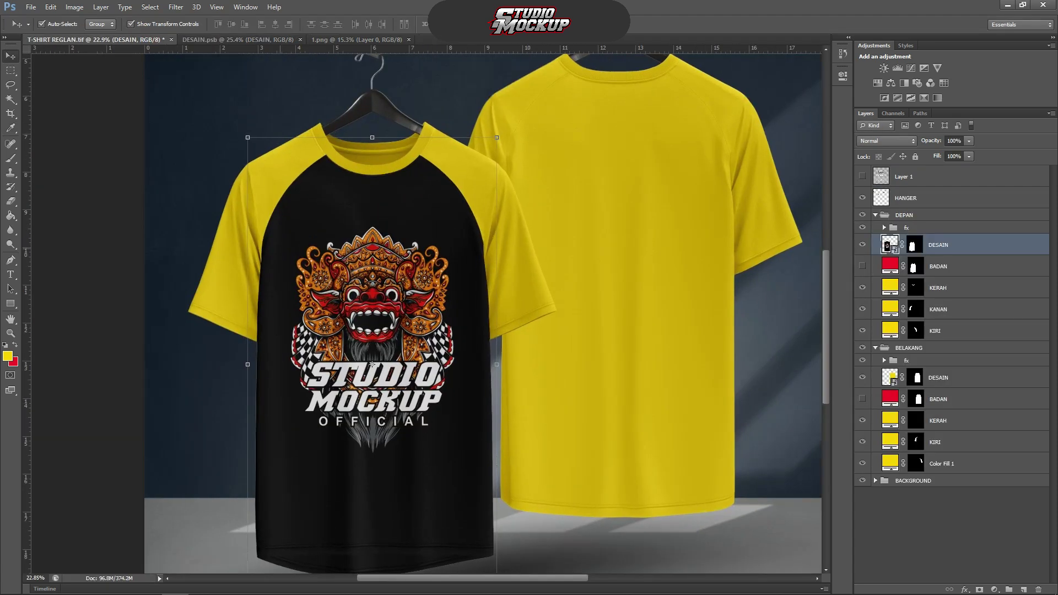
{"action": "scroll", "coordinate": [293, 264], "scroll_direction": "down", "scroll_amount": 2}
{"action": "scroll", "coordinate": [317, 292], "scroll_direction": "up", "scroll_amount": 18}
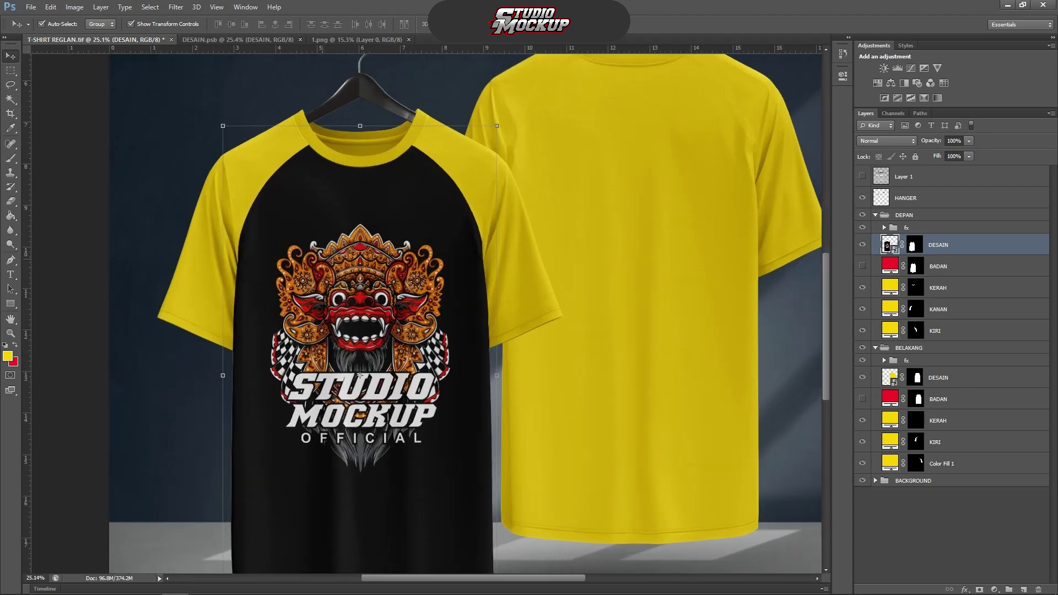
{"action": "scroll", "coordinate": [317, 292], "scroll_direction": "down", "scroll_amount": 10}
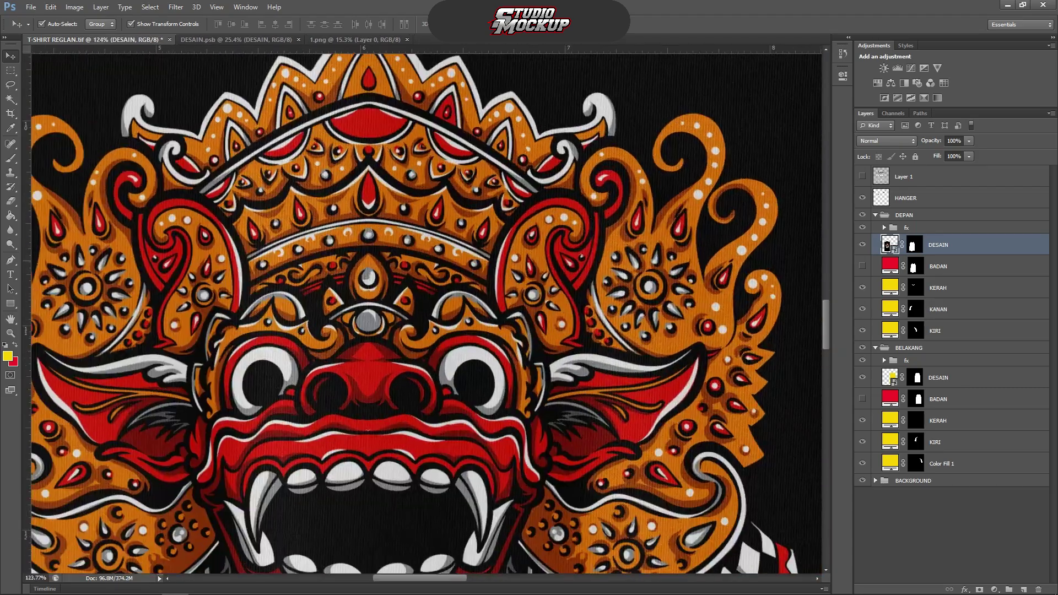
{"action": "scroll", "coordinate": [352, 386], "scroll_direction": "up", "scroll_amount": 8}
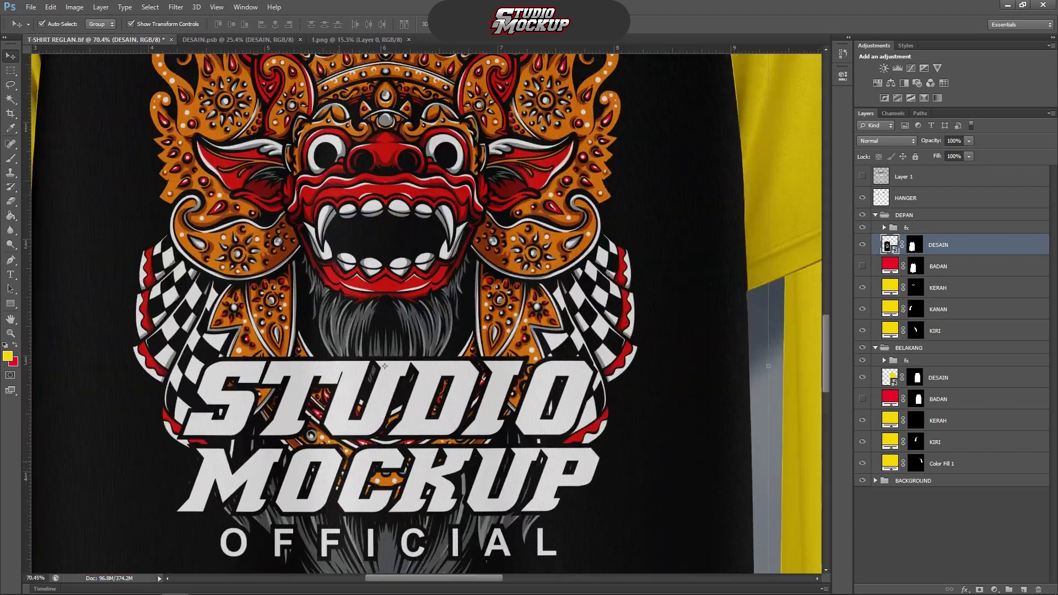
{"action": "scroll", "coordinate": [352, 386], "scroll_direction": "down", "scroll_amount": 13}
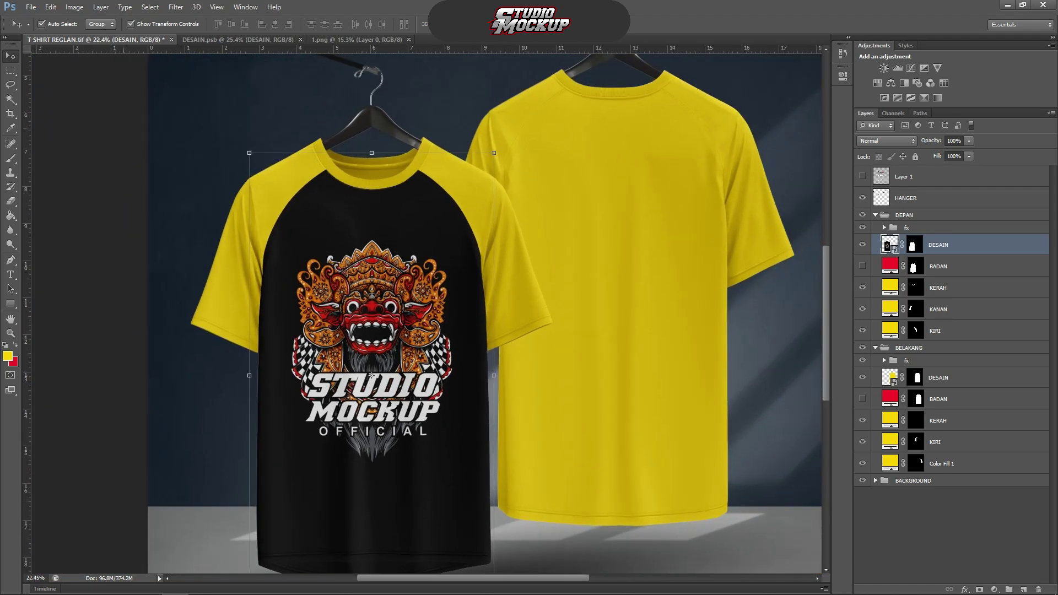
{"action": "left_click", "coordinate": [248, 114]}
{"action": "scroll", "coordinate": [262, 154], "scroll_direction": "down", "scroll_amount": 4}
{"action": "scroll", "coordinate": [275, 227], "scroll_direction": "up", "scroll_amount": 2}
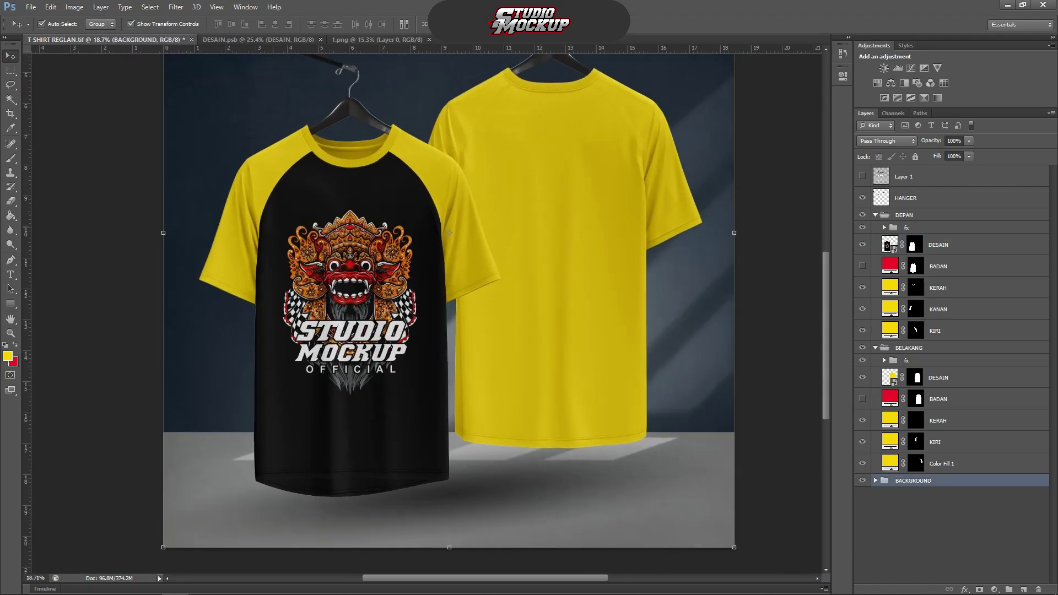
{"action": "scroll", "coordinate": [275, 227], "scroll_direction": "down", "scroll_amount": 2}
Open the BELAKANG group's DESAIN smart object contents and place vertical and horizontal guides through the middle of its canvas.
{"action": "left_click", "coordinate": [939, 378]}
{"action": "double_click", "coordinate": [888, 376]}
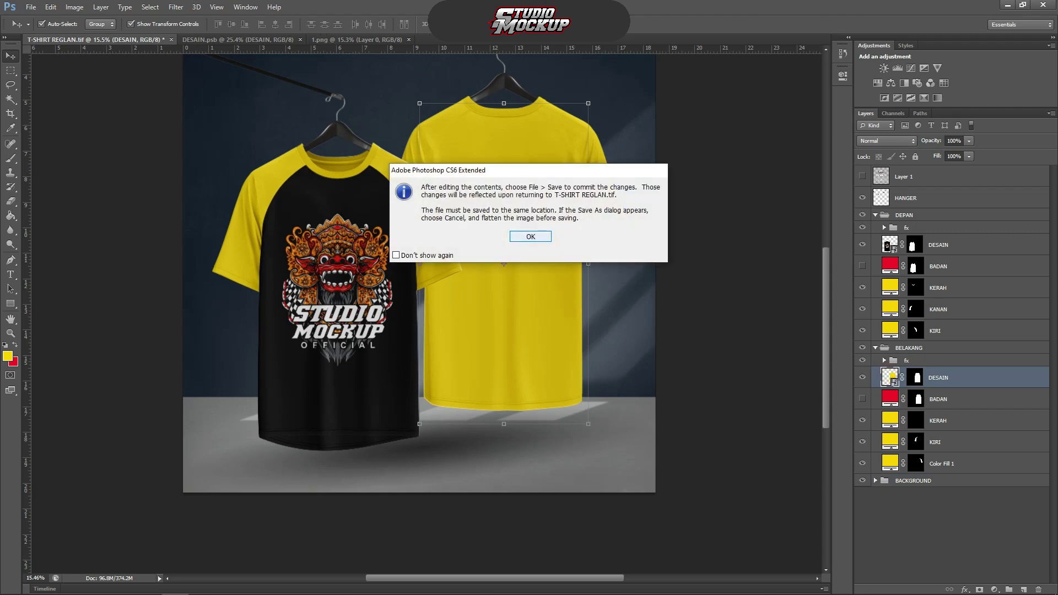
{"action": "key", "text": "Return"}
{"action": "scroll", "coordinate": [533, 237], "scroll_direction": "up", "scroll_amount": 2}
{"action": "scroll", "coordinate": [533, 237], "scroll_direction": "down", "scroll_amount": 2}
{"action": "left_click_drag", "start_coordinate": [26, 173], "coordinate": [427, 300]}
{"action": "left_click_drag", "start_coordinate": [444, 49], "coordinate": [551, 313]}
{"action": "key", "text": "ctrl+minus"}
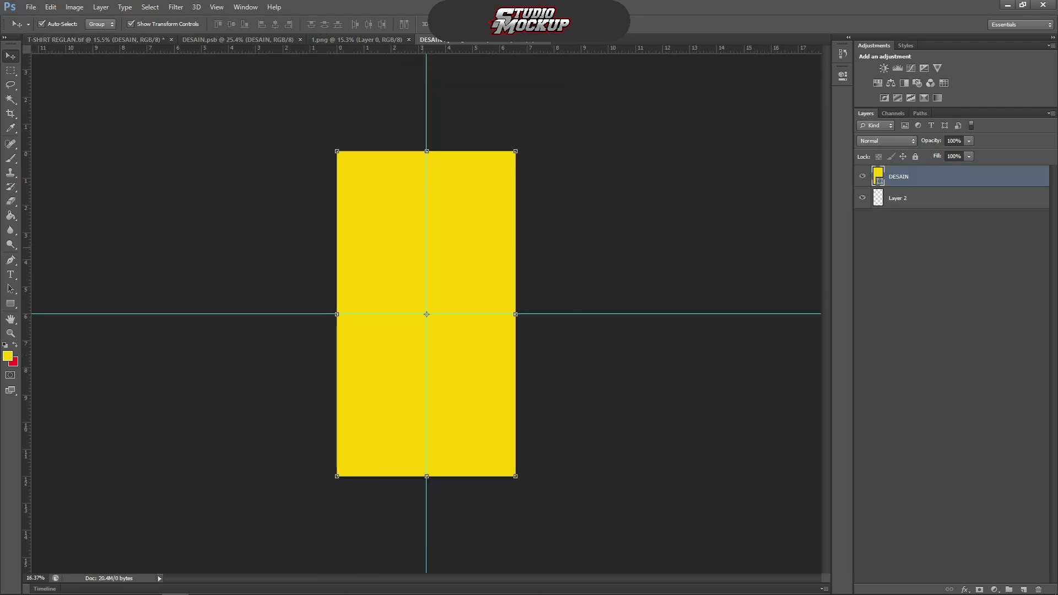
Recolor the DESAIN fill in the back design file to black.
{"action": "double_click", "coordinate": [878, 177]}
{"action": "left_click_drag", "start_coordinate": [507, 215], "coordinate": [380, 296]}
{"action": "left_click", "coordinate": [635, 148]}
{"action": "key", "text": "v"}
{"action": "key", "text": "ctrl+0"}
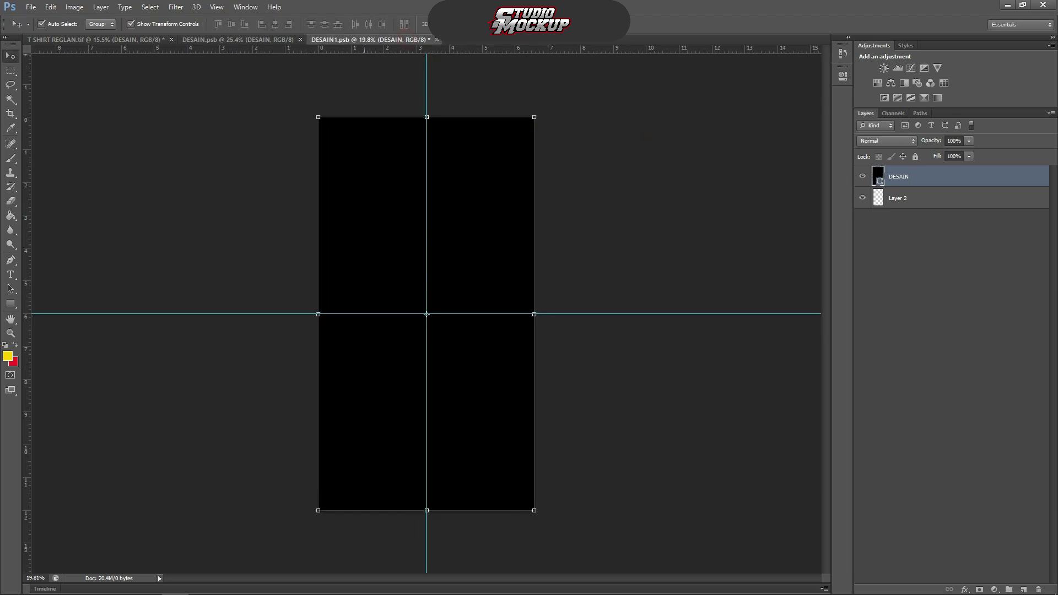
Open the Studio Mockup logo image from the BAHAN MOCKUP 2 folder and copy it into DESAIN1.psb.
{"action": "left_click", "coordinate": [30, 6]}
{"action": "left_click", "coordinate": [41, 29]}
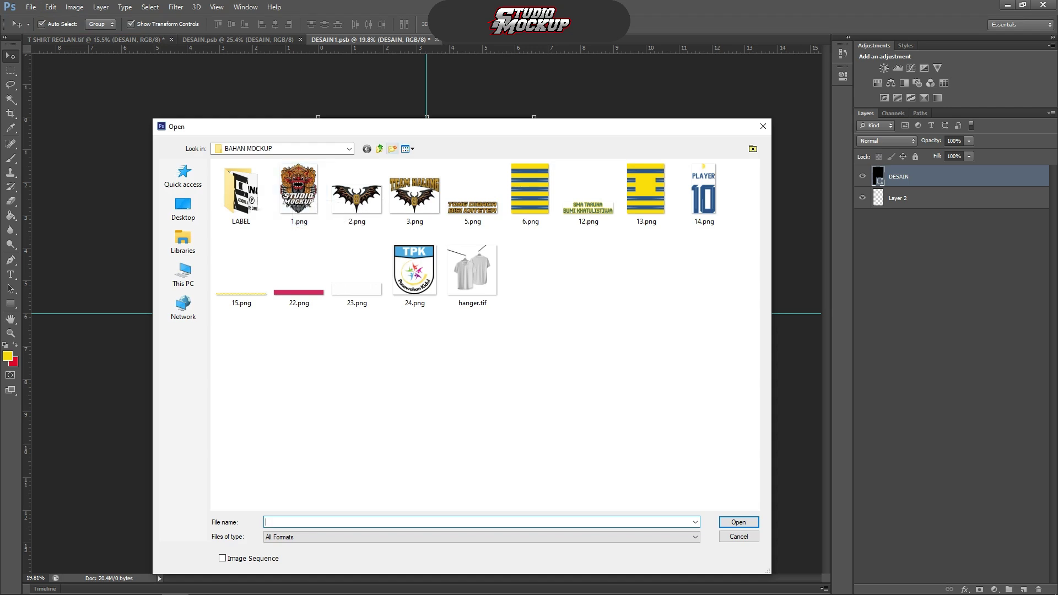
{"action": "left_click", "coordinate": [379, 149]}
{"action": "double_click", "coordinate": [305, 197]}
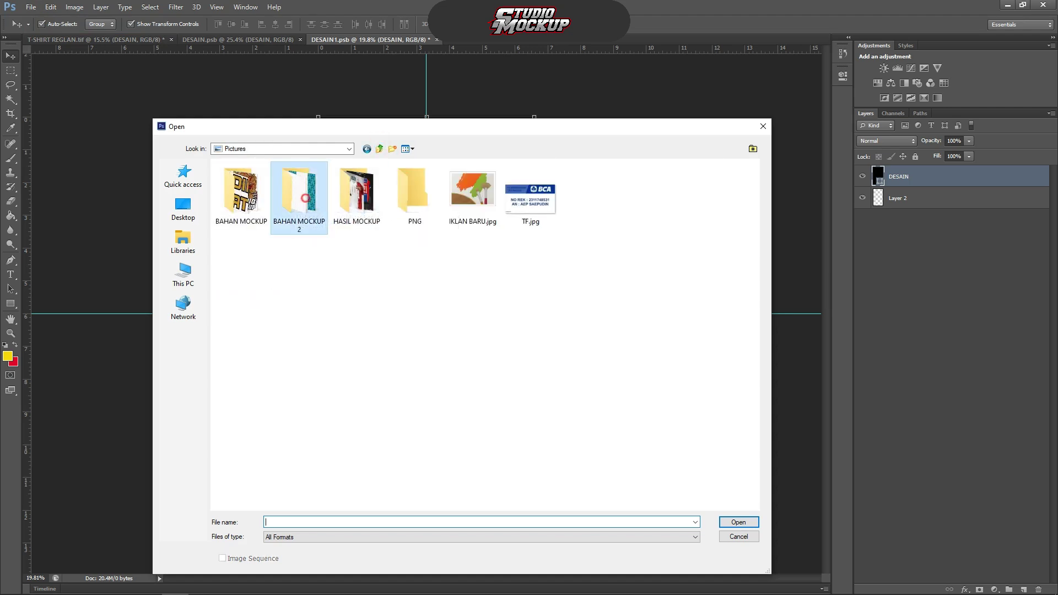
{"action": "double_click", "coordinate": [436, 264]}
{"action": "scroll", "coordinate": [436, 270], "scroll_direction": "down", "scroll_amount": 5}
{"action": "left_click_drag", "start_coordinate": [436, 270], "coordinate": [445, 188]}
Scale the logo to about 53.7%, centre it on the vertical guide near the canvas's upper edge, and save DESAIN1.psb.
{"action": "scroll", "coordinate": [445, 188], "scroll_direction": "up", "scroll_amount": 4}
{"action": "left_click_drag", "start_coordinate": [549, 189], "coordinate": [468, 157]}
{"action": "left_click_drag", "start_coordinate": [449, 124], "coordinate": [463, 129]}
{"action": "scroll", "coordinate": [462, 138], "scroll_direction": "down", "scroll_amount": 4}
{"action": "key", "text": "ctrl+s"}
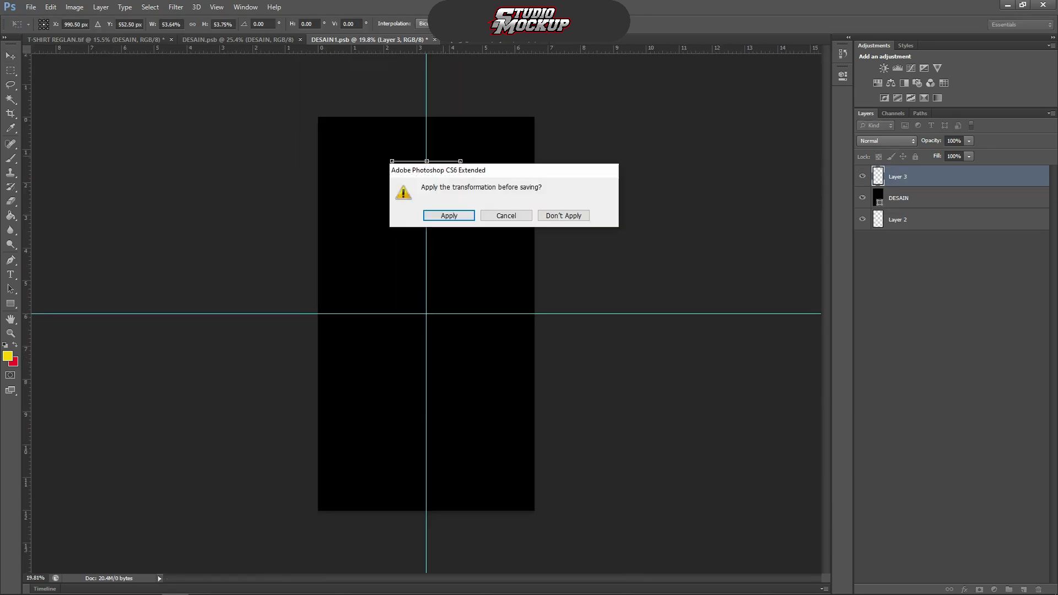
{"action": "left_click", "coordinate": [452, 214]}
{"action": "left_click", "coordinate": [139, 42]}
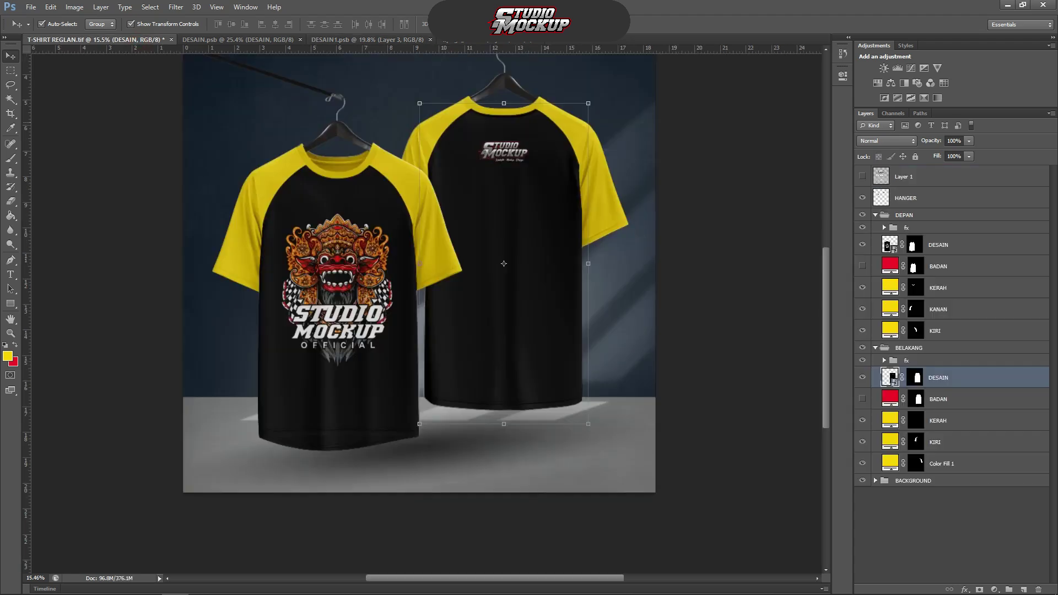
{"action": "scroll", "coordinate": [497, 116], "scroll_direction": "up", "scroll_amount": 5}
{"action": "scroll", "coordinate": [504, 143], "scroll_direction": "down", "scroll_amount": 1}
Move the logo slightly higher in DESAIN1.psb, save it and check the back shirt in T-SHIRT REGLAN.tif.
{"action": "left_click", "coordinate": [344, 39]}
{"action": "scroll", "coordinate": [452, 131], "scroll_direction": "up", "scroll_amount": 4}
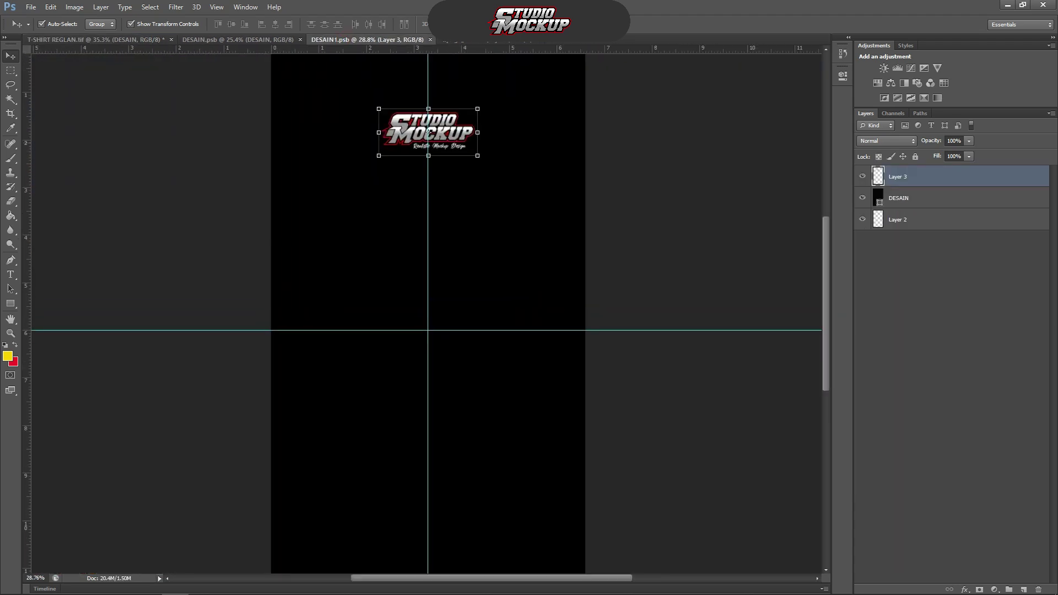
{"action": "left_click_drag", "start_coordinate": [452, 131], "coordinate": [451, 98]}
{"action": "scroll", "coordinate": [449, 101], "scroll_direction": "down", "scroll_amount": 5}
{"action": "key", "text": "ctrl+s"}
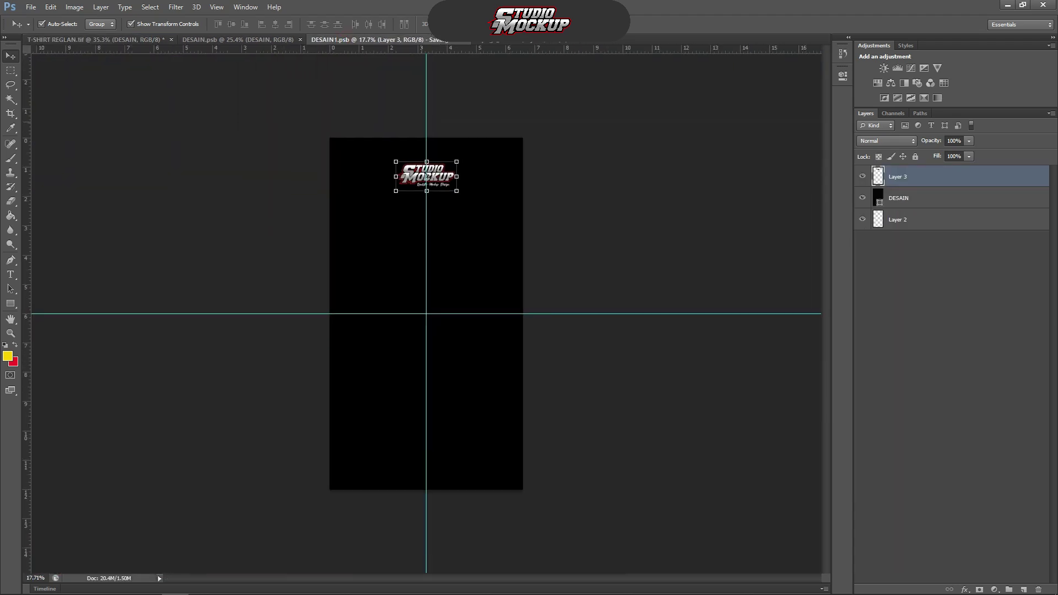
{"action": "left_click", "coordinate": [121, 41]}
{"action": "scroll", "coordinate": [470, 145], "scroll_direction": "down", "scroll_amount": 5}
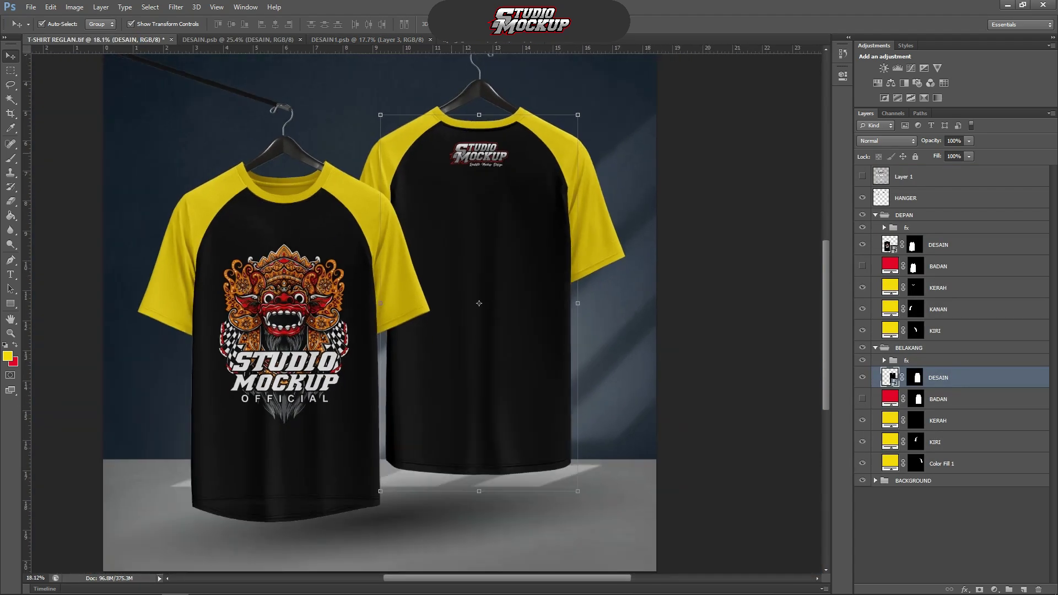
{"action": "scroll", "coordinate": [371, 257], "scroll_direction": "up", "scroll_amount": 4}
{"action": "scroll", "coordinate": [366, 276], "scroll_direction": "down", "scroll_amount": 6}
{"action": "scroll", "coordinate": [405, 352], "scroll_direction": "up", "scroll_amount": 5}
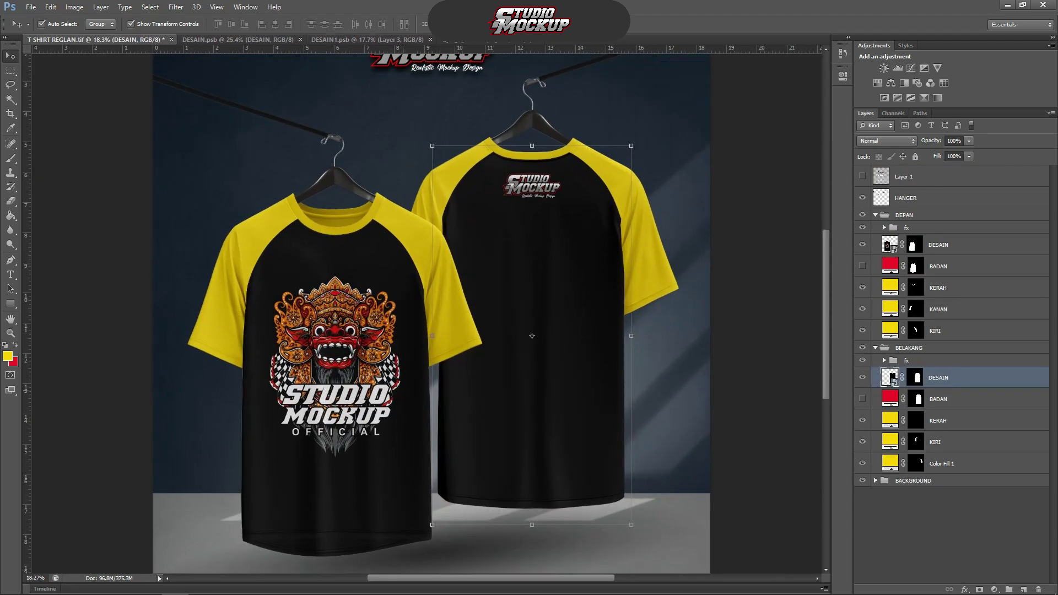
{"action": "scroll", "coordinate": [498, 262], "scroll_direction": "down", "scroll_amount": 1}
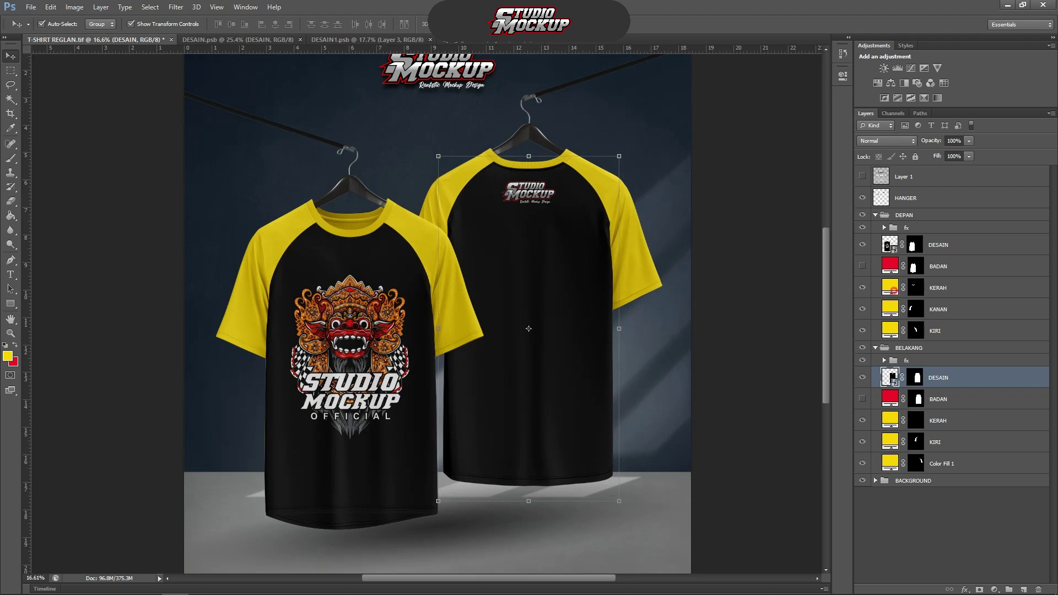
Recolor the KERAH collar fill in the DEPAN group to red, #e30030.
{"action": "double_click", "coordinate": [890, 287]}
{"action": "left_click", "coordinate": [535, 161]}
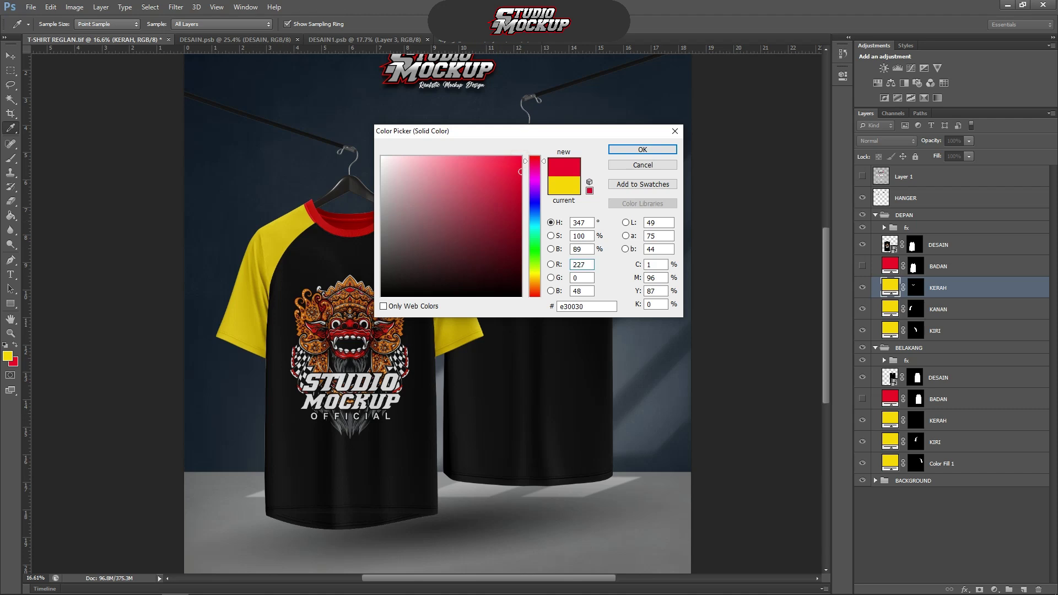
{"action": "key", "text": "Return"}
Set the background color to a darker red, #cf0022.
{"action": "left_click", "coordinate": [14, 363]}
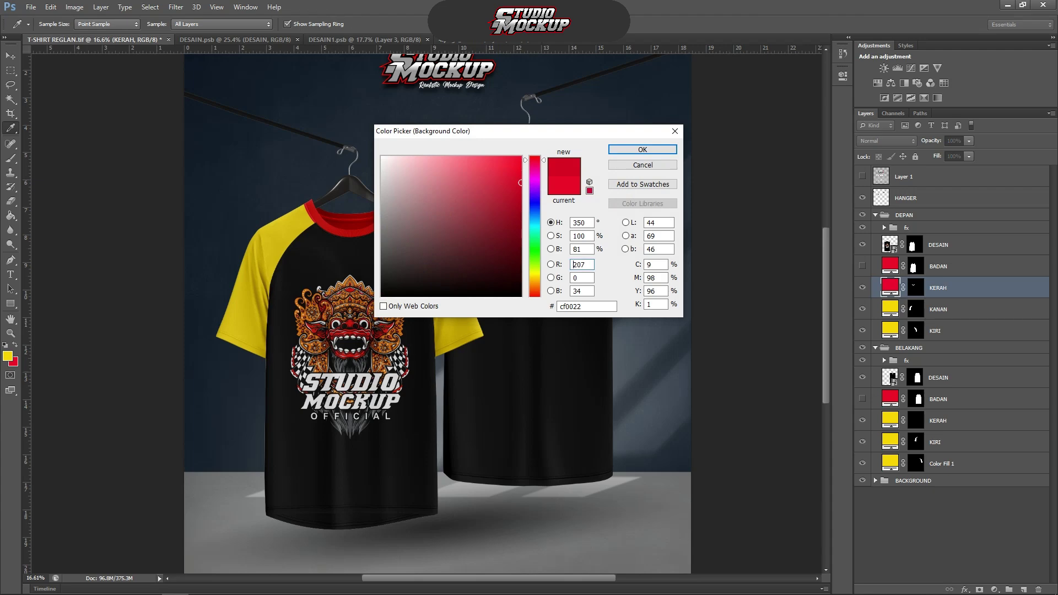
{"action": "key", "text": "Return"}
{"action": "key", "text": "v"}
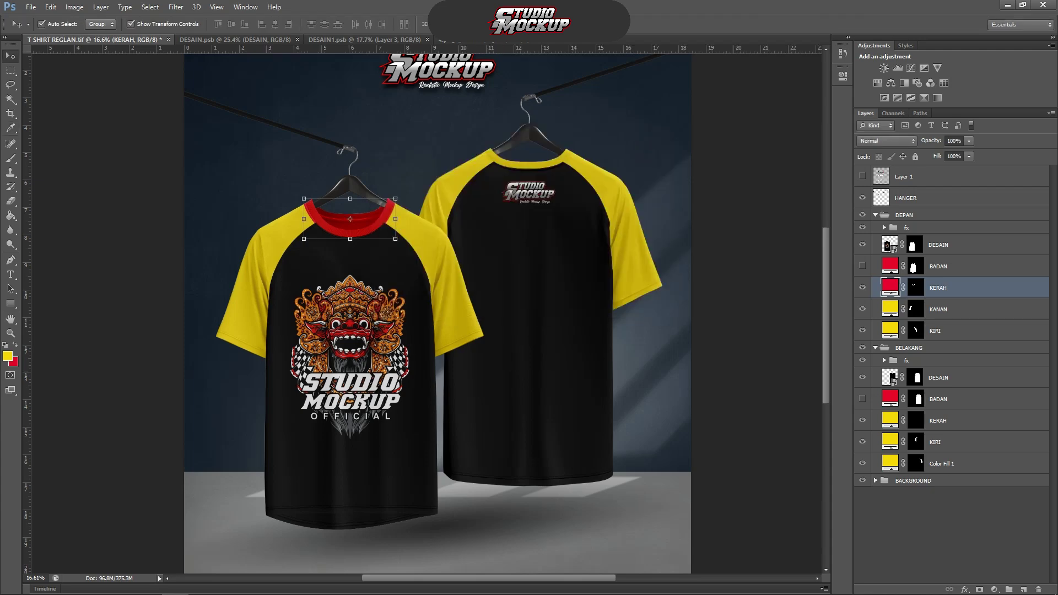
Set the KERAH collar fill in the DEPAN group to red, #dc0024.
{"action": "double_click", "coordinate": [891, 286]}
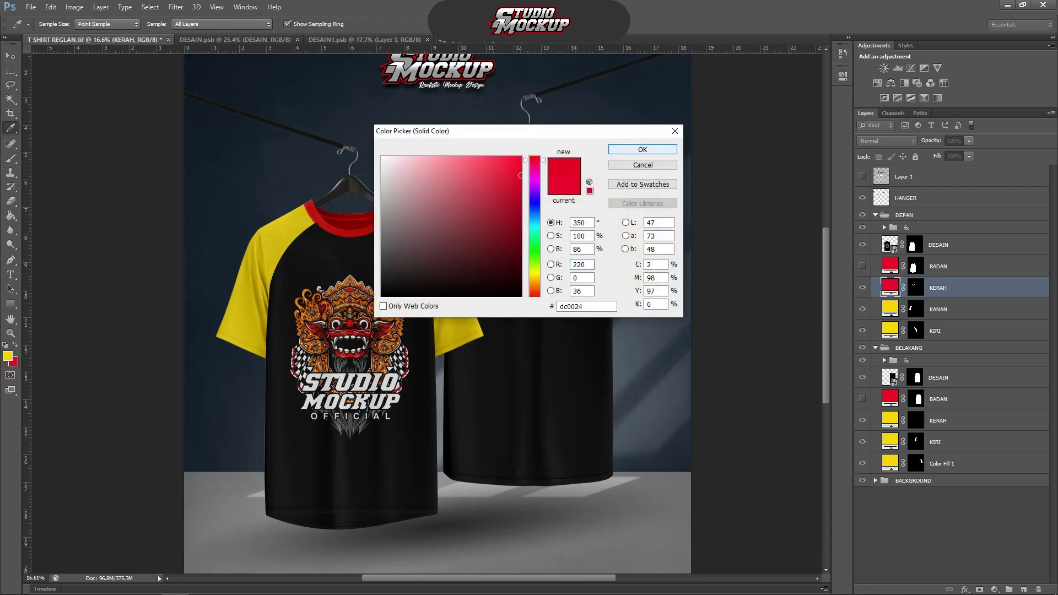
{"action": "left_click", "coordinate": [643, 150]}
{"action": "scroll", "coordinate": [386, 270], "scroll_direction": "up", "scroll_amount": 7}
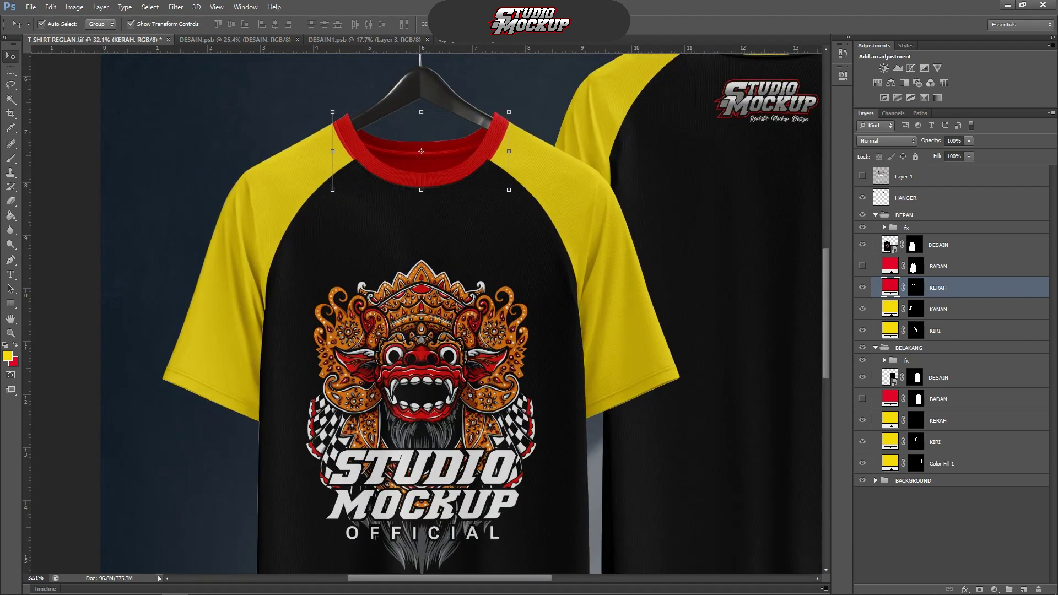
Recolor the KANAN sleeve fill in the DEPAN group to the background color's red, #dc0024.
{"action": "double_click", "coordinate": [890, 309]}
{"action": "left_click", "coordinate": [14, 363]}
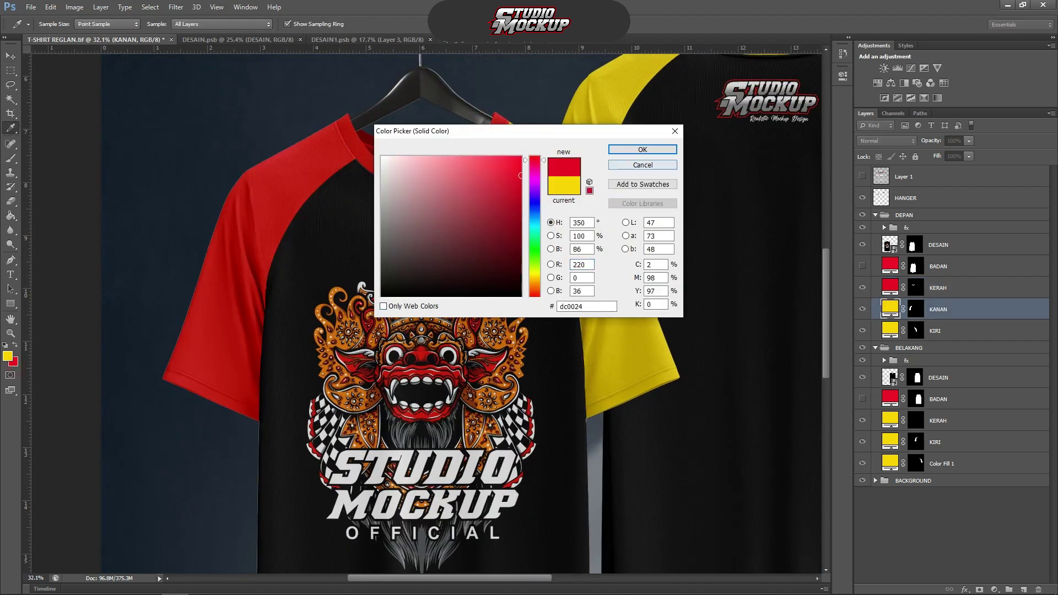
{"action": "left_click", "coordinate": [643, 149]}
{"action": "scroll", "coordinate": [492, 214], "scroll_direction": "down", "scroll_amount": 3}
Recolor the KIRI sleeve fill in the DEPAN group to the same red, #dc0024, and check the whole mockup.
{"action": "double_click", "coordinate": [890, 330]}
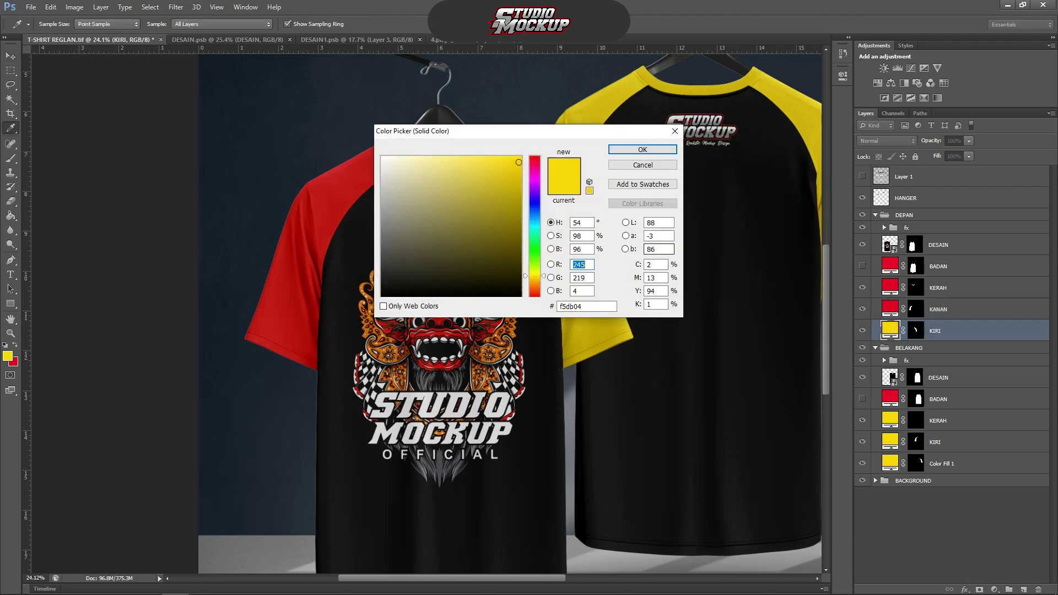
{"action": "left_click", "coordinate": [13, 363]}
{"action": "left_click", "coordinate": [642, 150]}
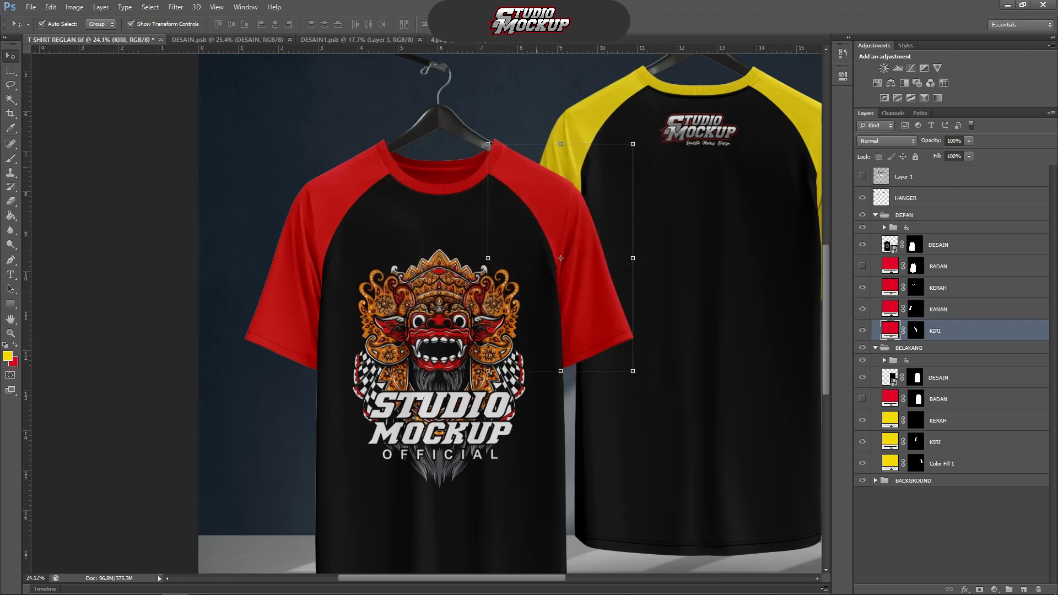
{"action": "scroll", "coordinate": [462, 185], "scroll_direction": "down", "scroll_amount": 3}
{"action": "left_click", "coordinate": [341, 174]}
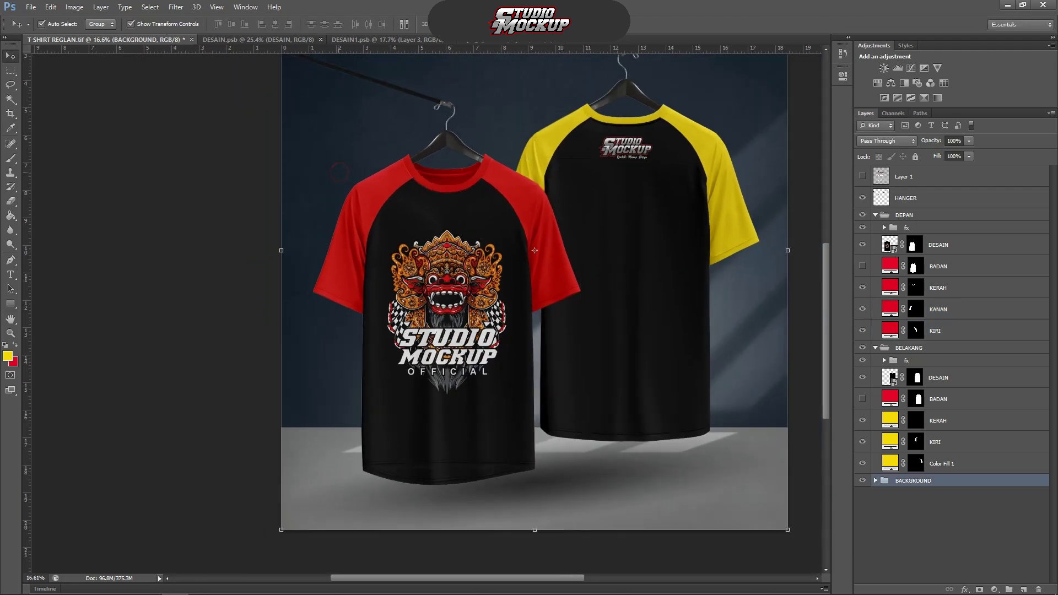
{"action": "scroll", "coordinate": [330, 199], "scroll_direction": "down", "scroll_amount": 2}
{"action": "scroll", "coordinate": [314, 237], "scroll_direction": "up", "scroll_amount": 4}
{"action": "scroll", "coordinate": [313, 226], "scroll_direction": "down", "scroll_amount": 1}
{"action": "scroll", "coordinate": [463, 334], "scroll_direction": "down", "scroll_amount": 2}
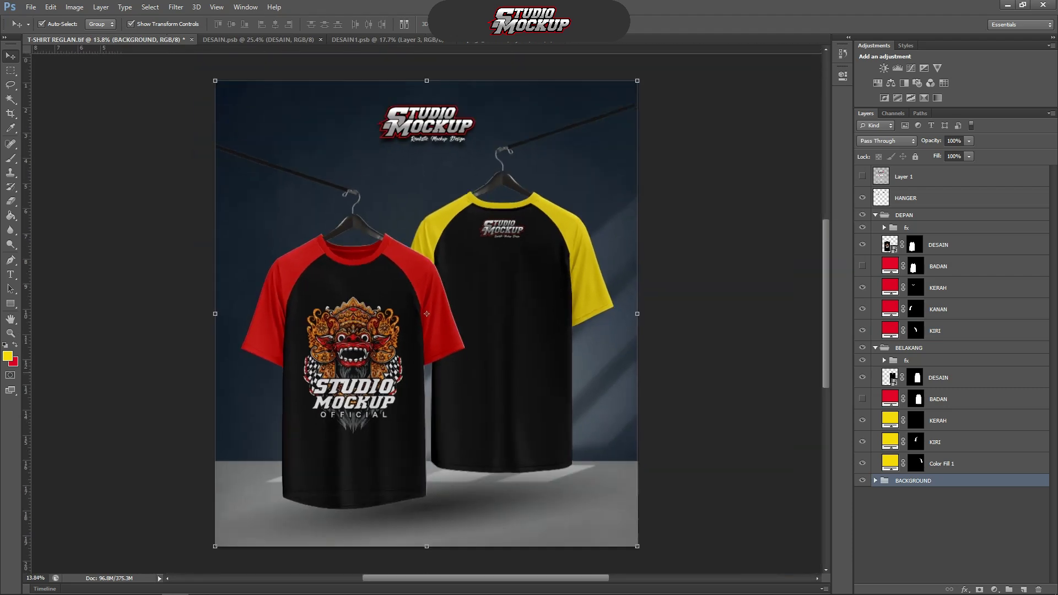
Recolor the KERAH collar fill in the BELAKANG group to red, #dc0024.
{"action": "left_click", "coordinate": [890, 420]}
{"action": "double_click", "coordinate": [890, 420]}
{"action": "left_click", "coordinate": [13, 362]}
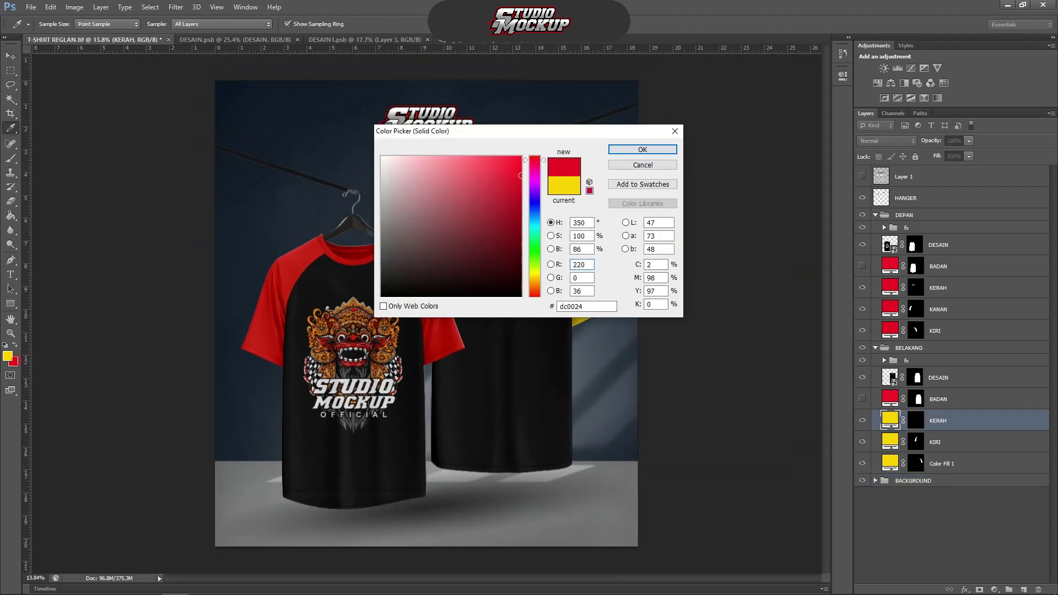
{"action": "key", "text": "Return"}
{"action": "key", "text": "v"}
{"action": "scroll", "coordinate": [424, 254], "scroll_direction": "up", "scroll_amount": 4}
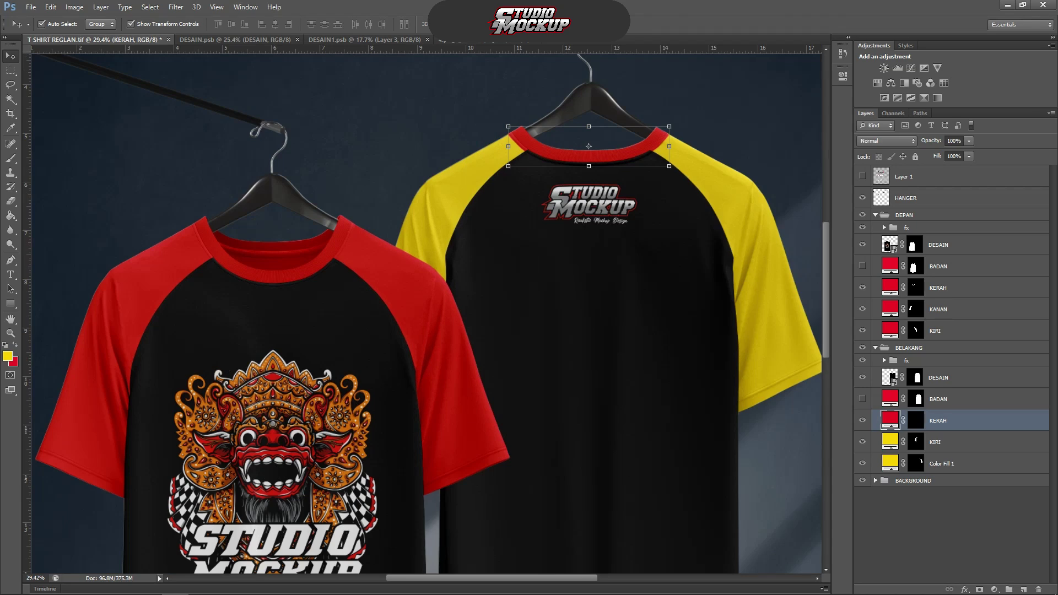
Recolor the KIRI sleeve fill in the BELAKANG group to red, #dc0024.
{"action": "double_click", "coordinate": [890, 442]}
{"action": "key", "text": "ctrl+v"}
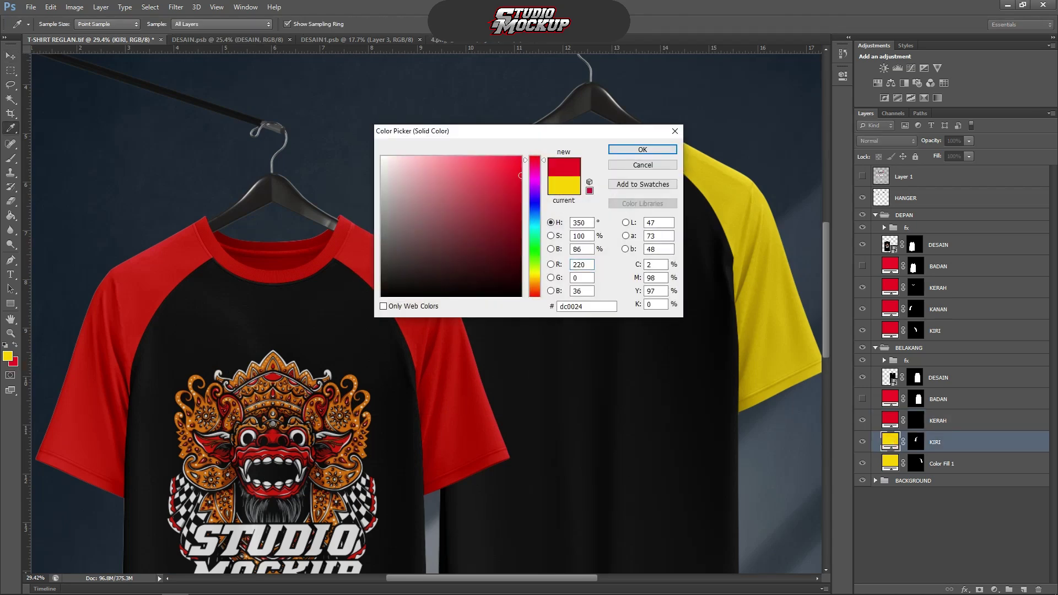
{"action": "left_click", "coordinate": [644, 149]}
{"action": "key", "text": "v"}
{"action": "scroll", "coordinate": [453, 265], "scroll_direction": "down", "scroll_amount": 1}
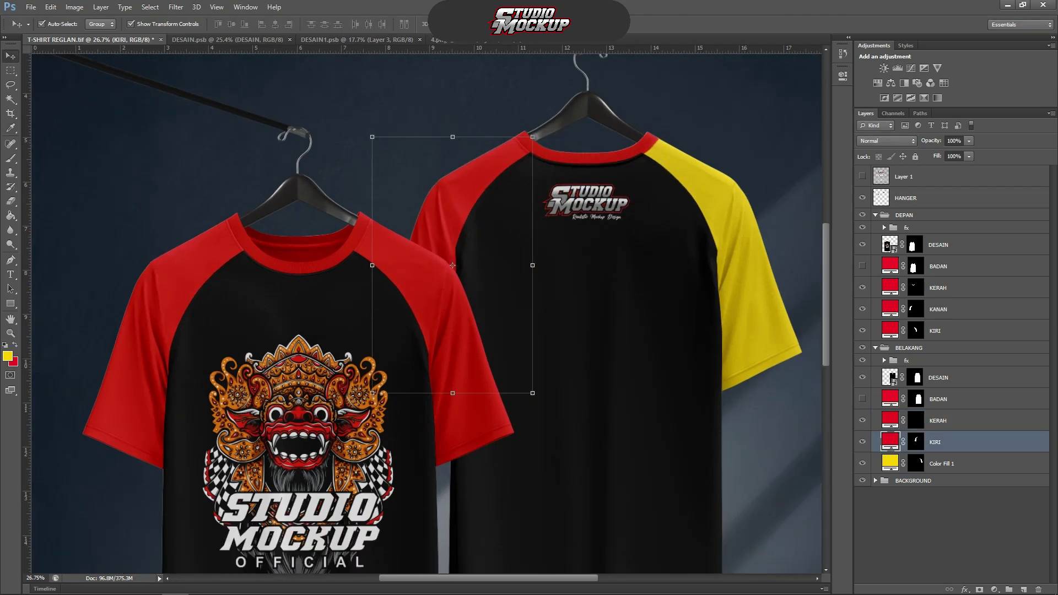
Recolor the back shirt's remaining yellow sleeve, Color Fill 1, to #dc0024 and check both shirts in full view.
{"action": "double_click", "coordinate": [891, 463]}
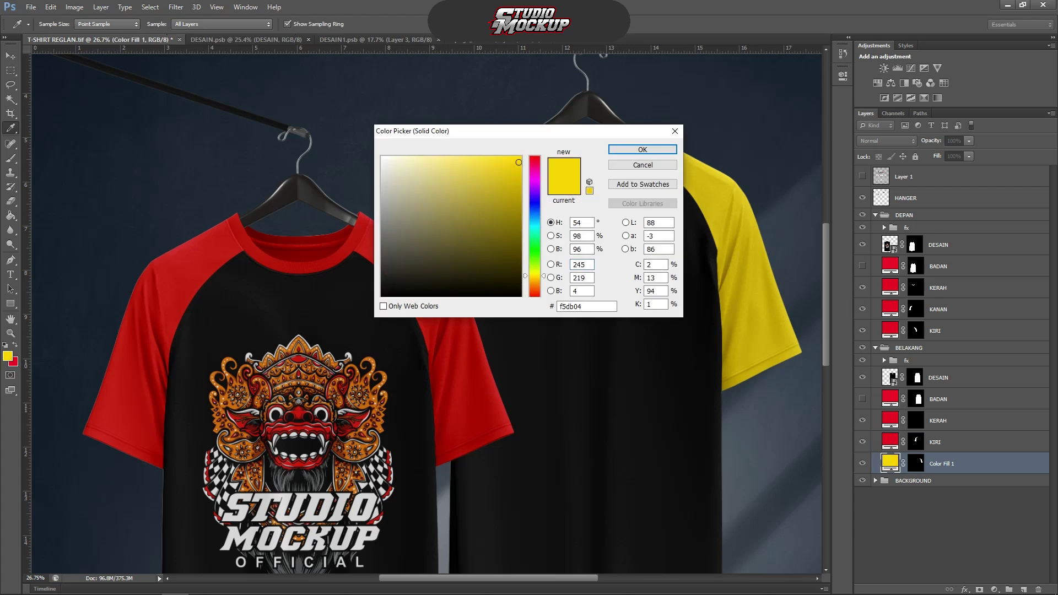
{"action": "type", "text": "dc0024"}
{"action": "left_click", "coordinate": [643, 150]}
{"action": "scroll", "coordinate": [587, 257], "scroll_direction": "down", "scroll_amount": 6}
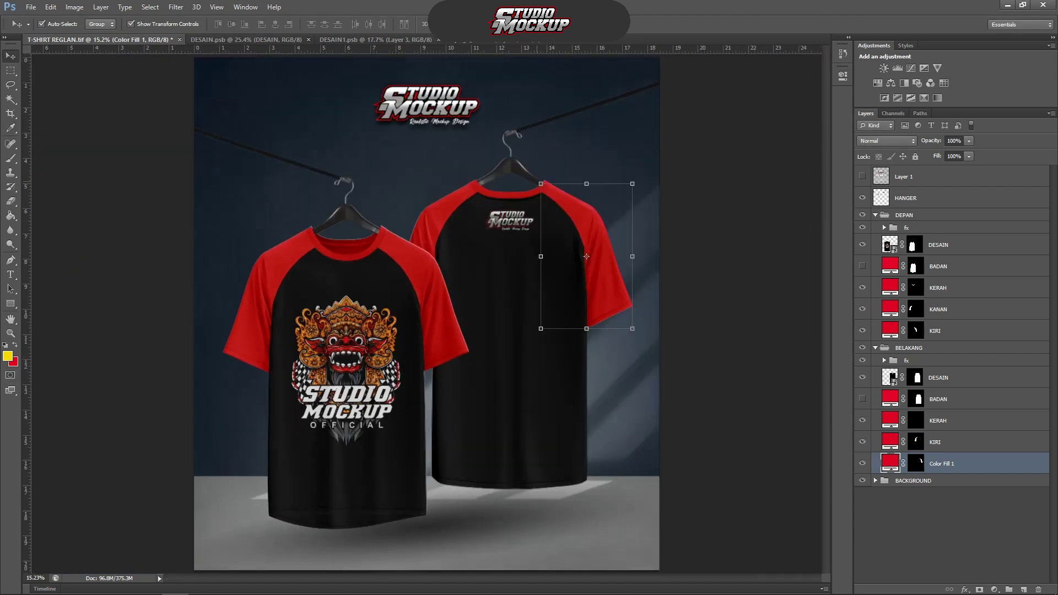
{"action": "left_click", "coordinate": [413, 162]}
{"action": "scroll", "coordinate": [377, 272], "scroll_direction": "down", "scroll_amount": 1}
{"action": "scroll", "coordinate": [378, 272], "scroll_direction": "up", "scroll_amount": 1}
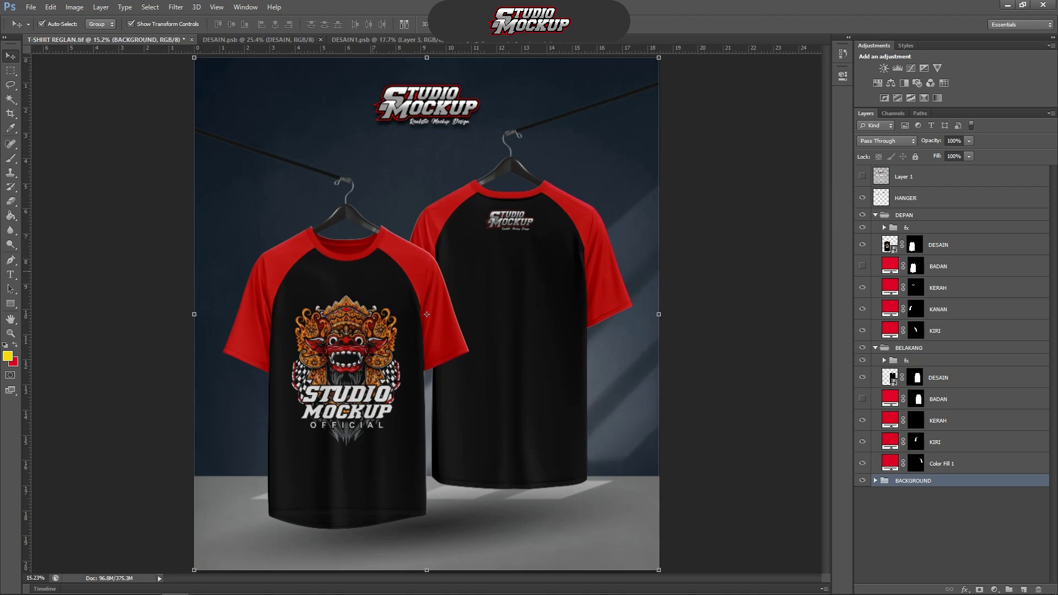
{"action": "left_click", "coordinate": [151, 218]}
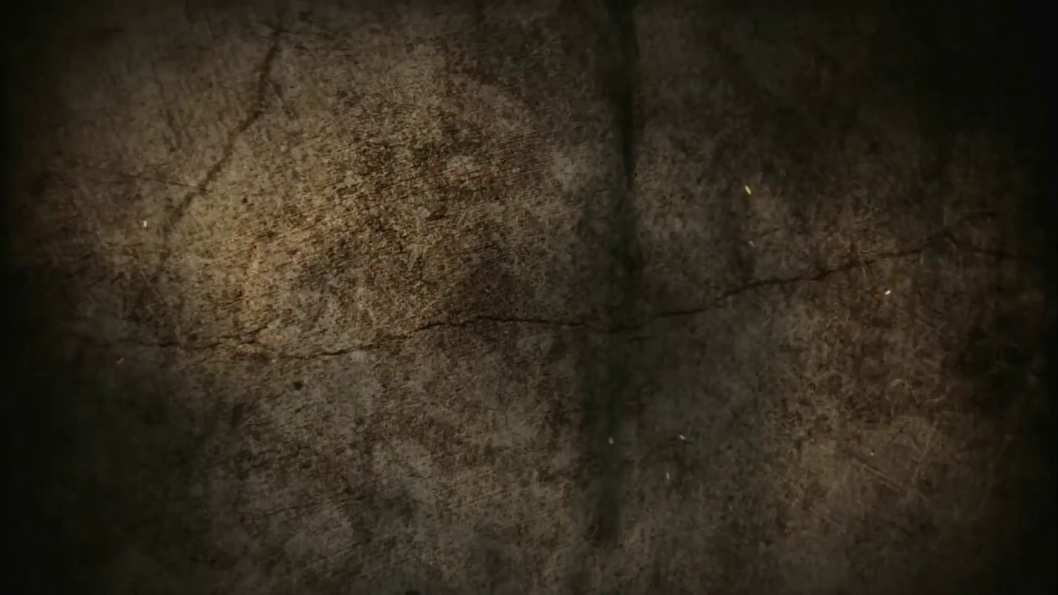